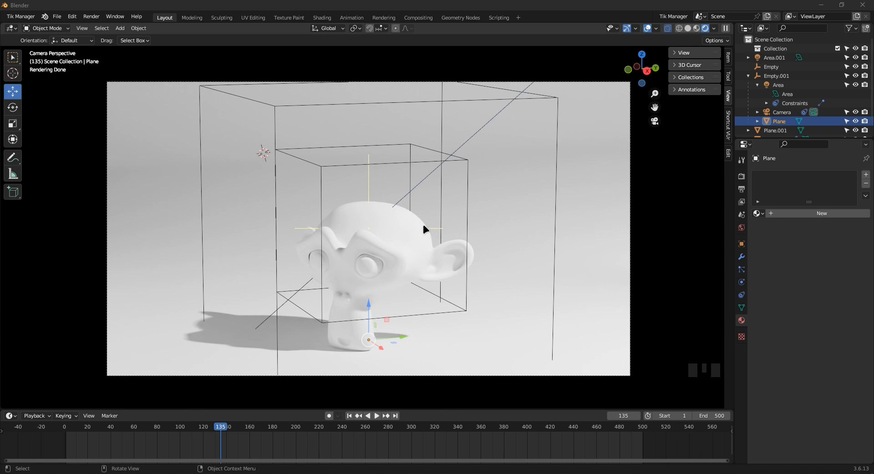
Step: Collapse the Empty.001 hierarchy and enlarge the Outliner area in height and width
left_click(748, 76)
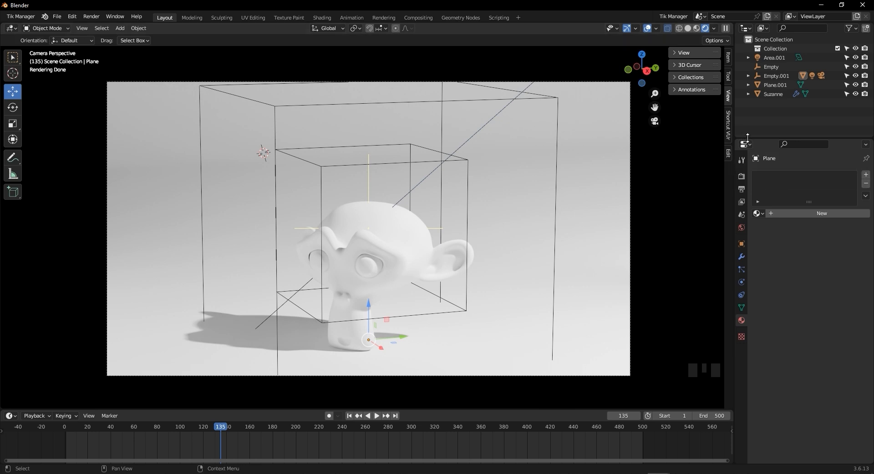
left_click_drag(747, 137, 745, 337)
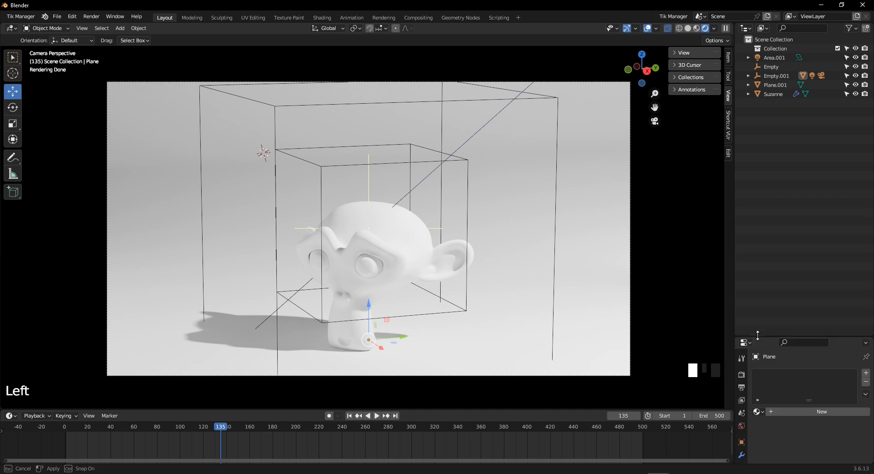
left_click_drag(734, 286, 612, 292)
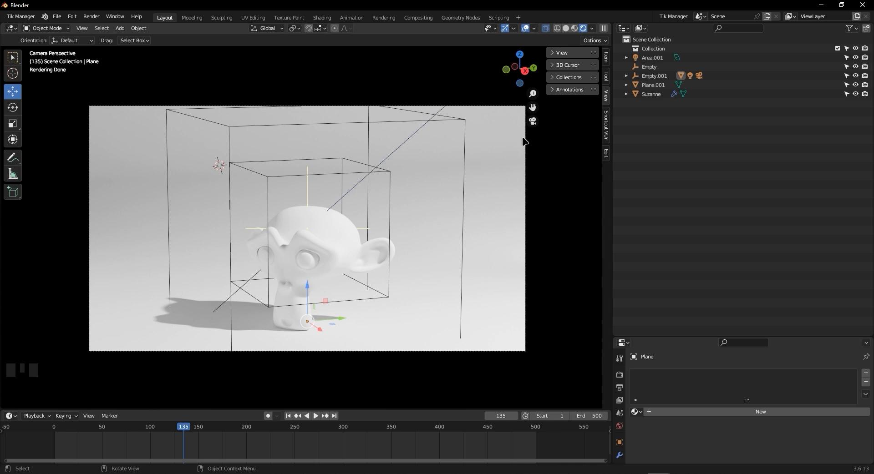
Step: Examine the whole studio setup from outside the camera, including the backdrop, lights, white panel and camera
middle_click_drag(522, 139, 470, 165)
scroll(455, 170, "down", 5)
scroll(455, 172, "down", 1)
middle_click_drag(367, 192, 267, 251)
scroll(268, 263, "up", 2)
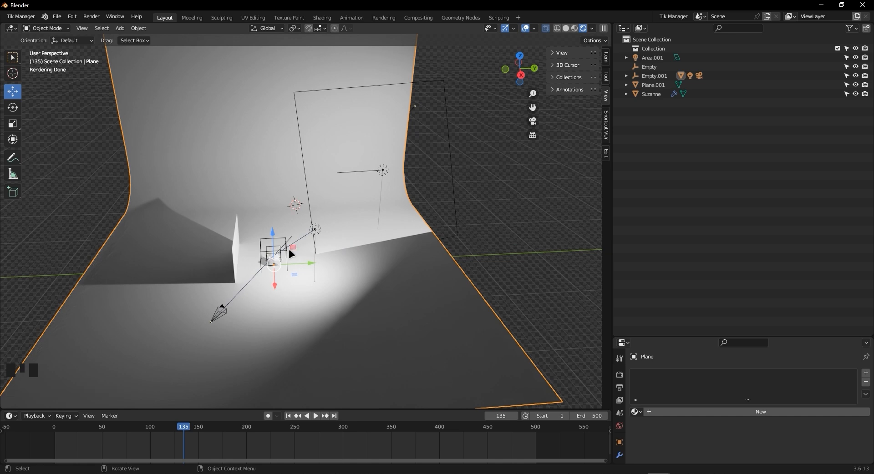
scroll(268, 258, "up", 1)
middle_click_drag(269, 258, 367, 231, "shift")
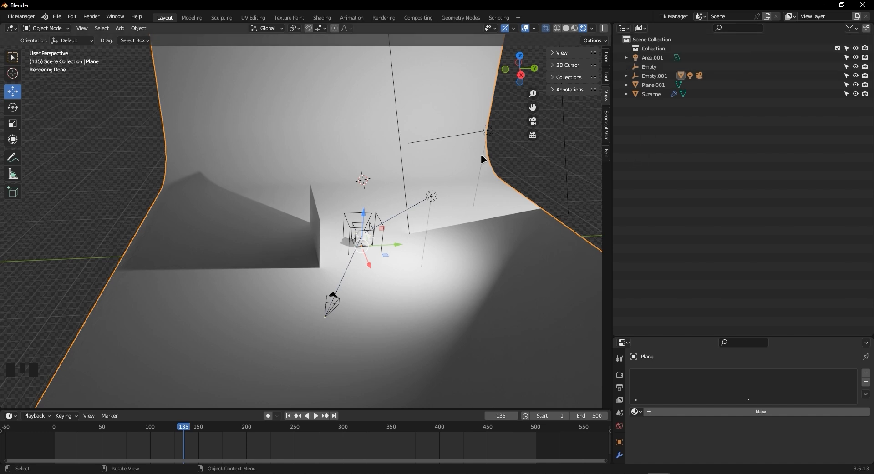
middle_click_drag(482, 154, 369, 151, "shift")
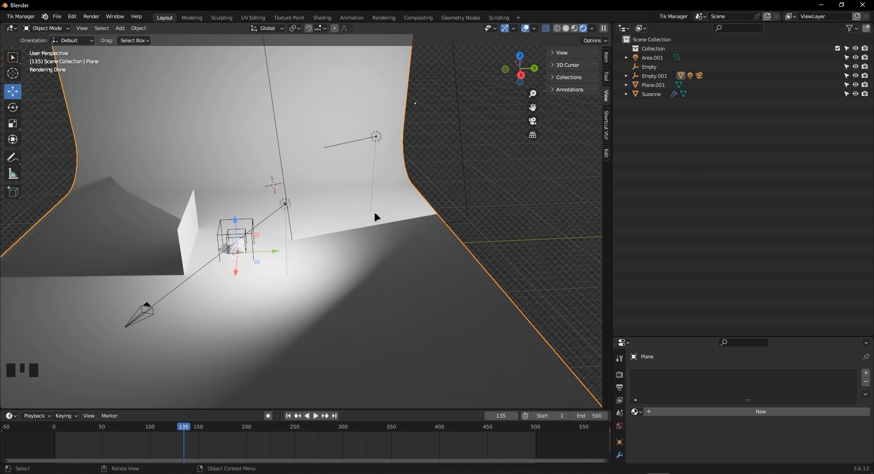
scroll(195, 278, "up", 3)
middle_click_drag(196, 277, 464, 225, "shift")
scroll(464, 224, "down", 5)
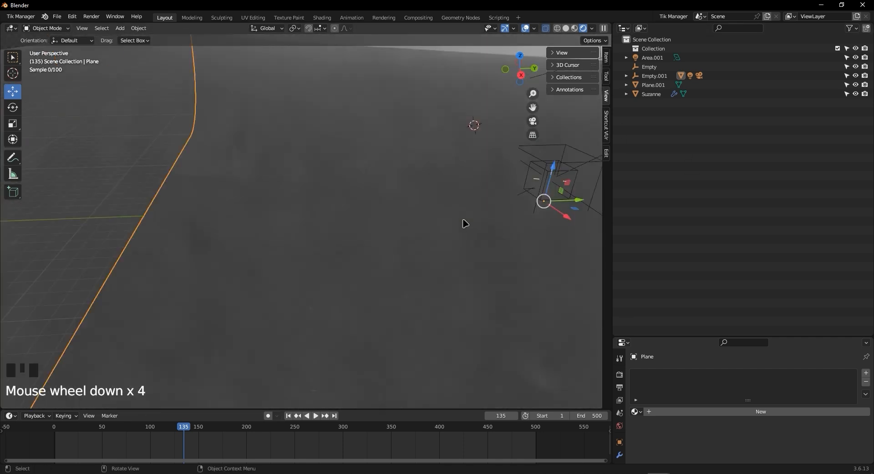
Step: Try rotating the Empty.001 controller about the Z axis to check which objects follow it
left_click(437, 161)
middle_click_drag(437, 161, 453, 200)
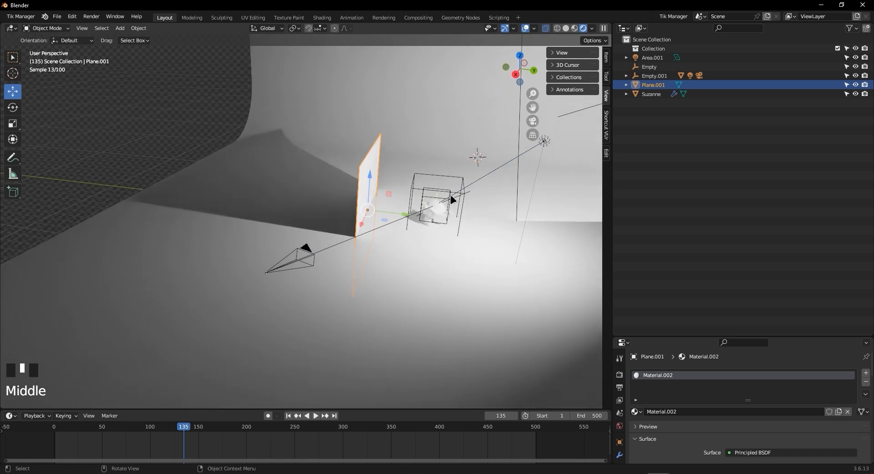
left_click(431, 174)
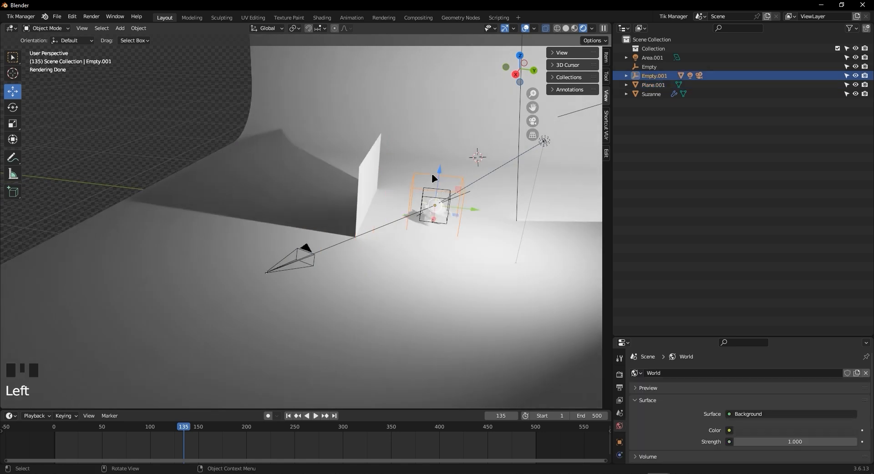
key("r")
key("z")
right_click(412, 188)
Step: Parent the white panel Plane.001 to the Empty.001 controller as its parent object
left_click(364, 166)
left_click(416, 172, "shift")
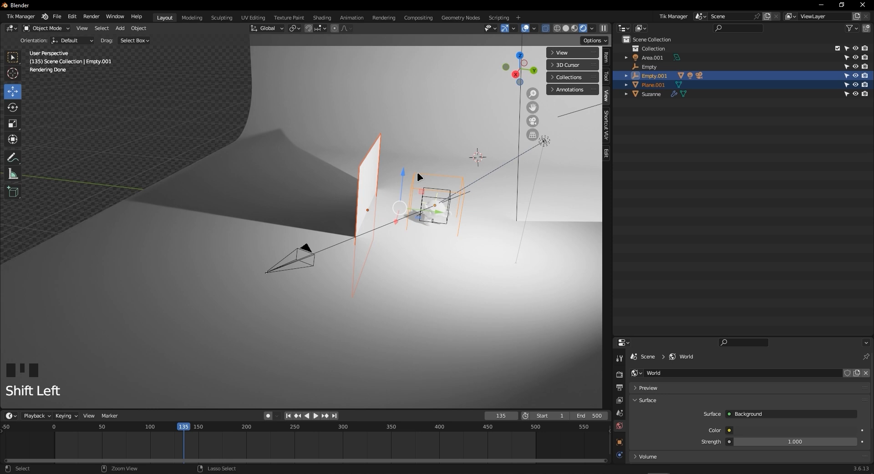
key("ctrl+p")
left_click(417, 174)
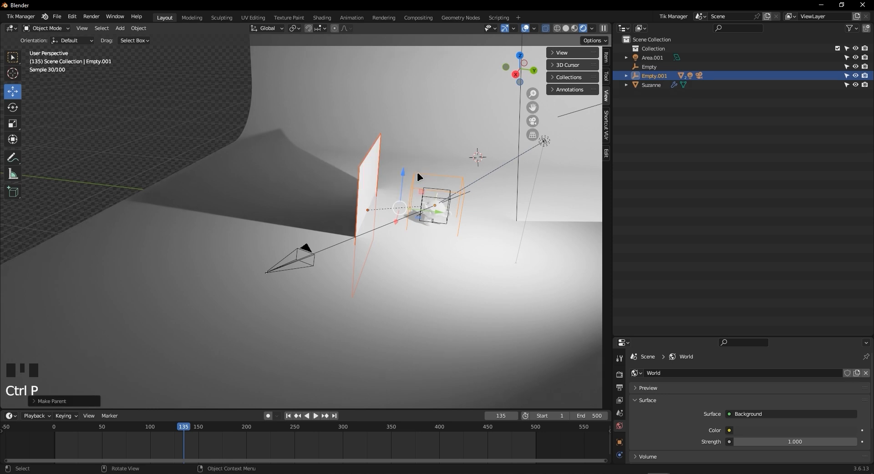
Step: Test-rotate Empty.001 alone about the Z axis to check the newly parented white panel
left_click(417, 172)
left_click(417, 172)
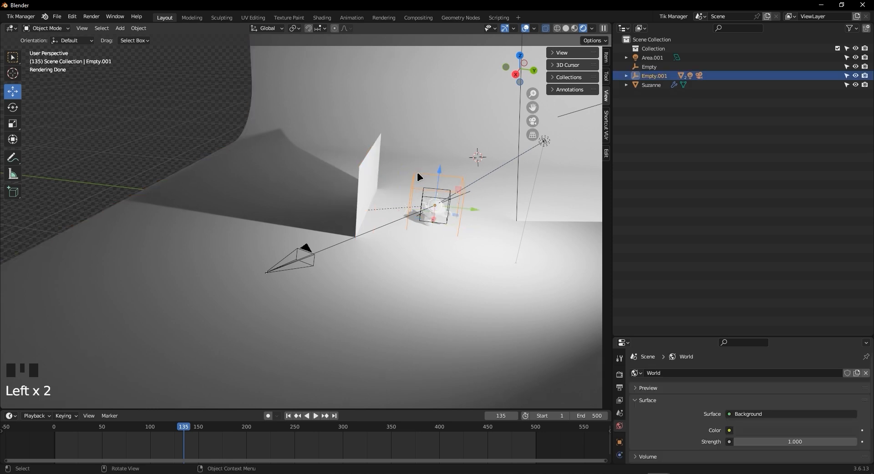
key("r")
key("z")
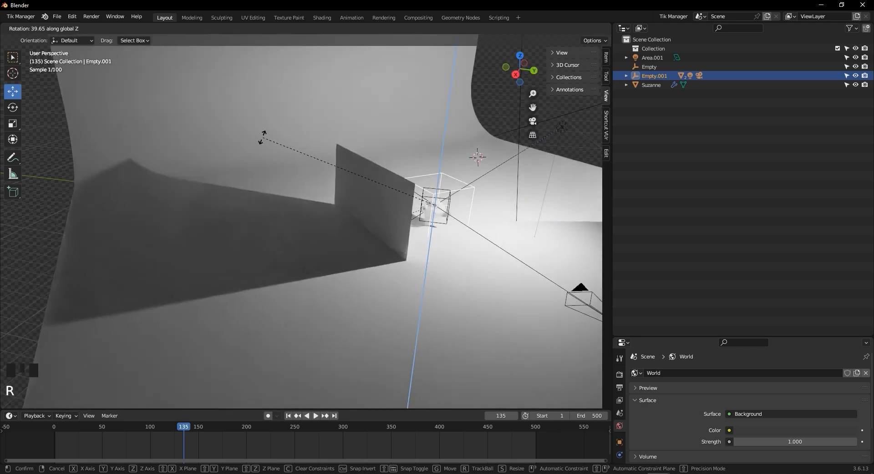
left_click(384, 156)
scroll(647, 104, "up", 1)
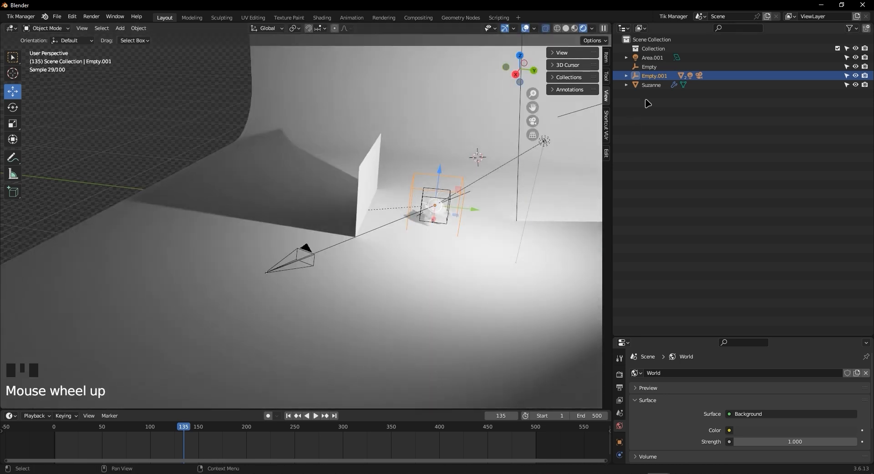
Step: Rename the Empty.001 object as Scene controller
double_click(655, 76)
type("Scene controller")
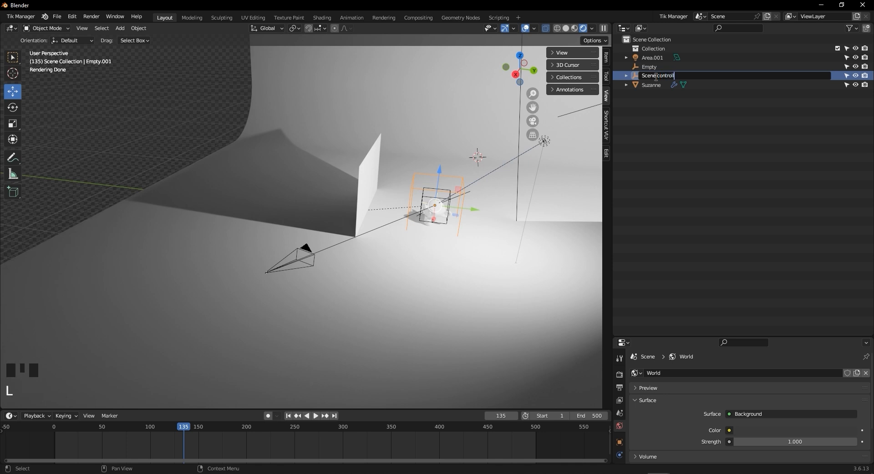
key("Return")
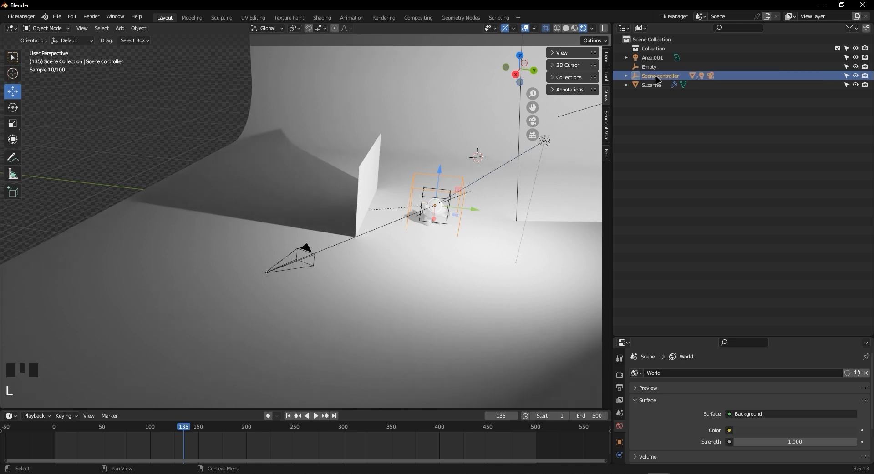
Step: Rename the white panel Plane.001 as light difuser
left_click(372, 181)
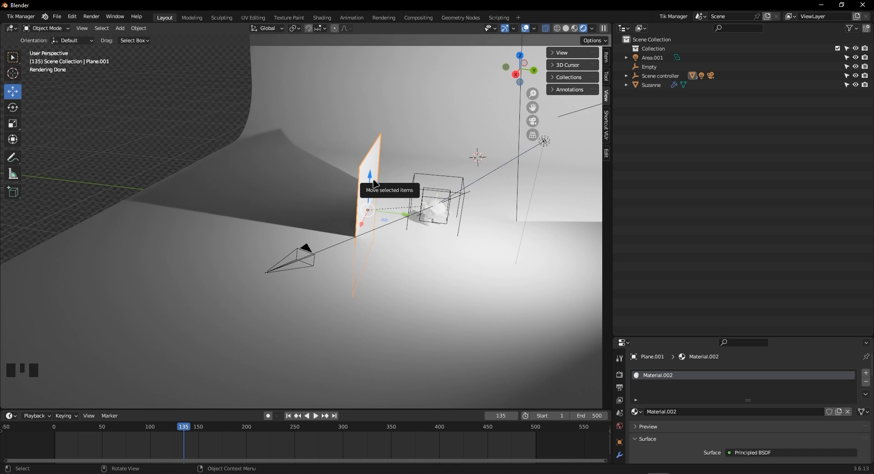
key("F2")
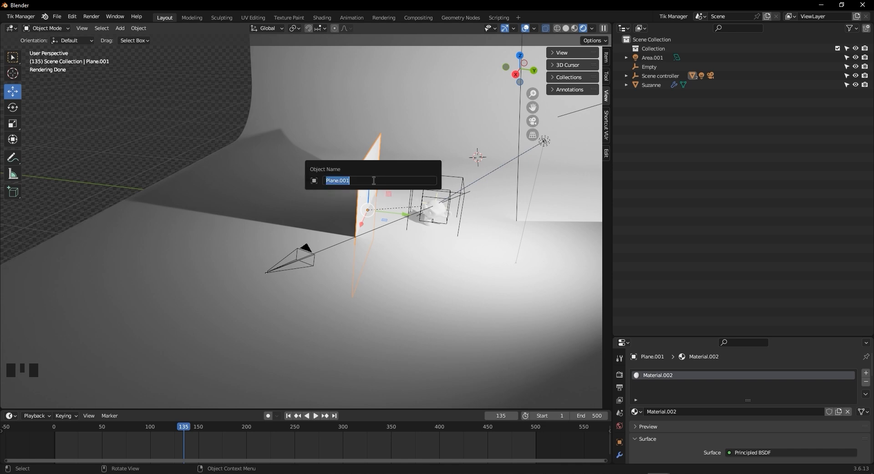
type("light difuser")
key("Return")
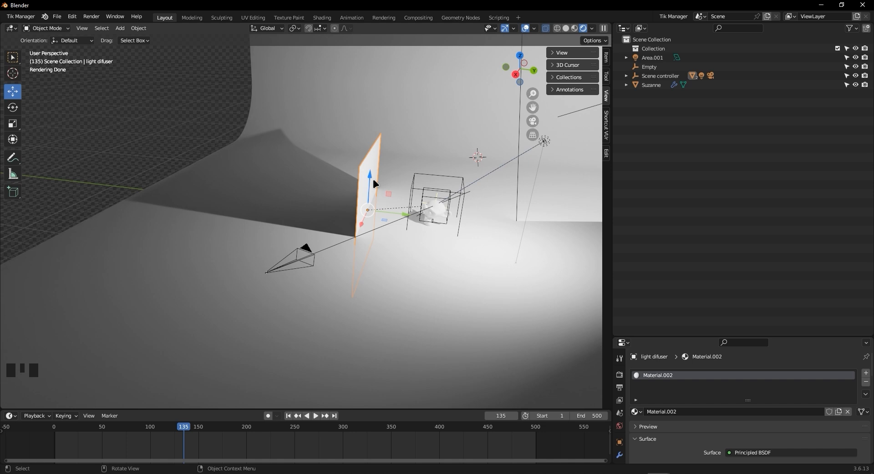
Step: Rename the large curved background plane as Backdrop
left_click(308, 174)
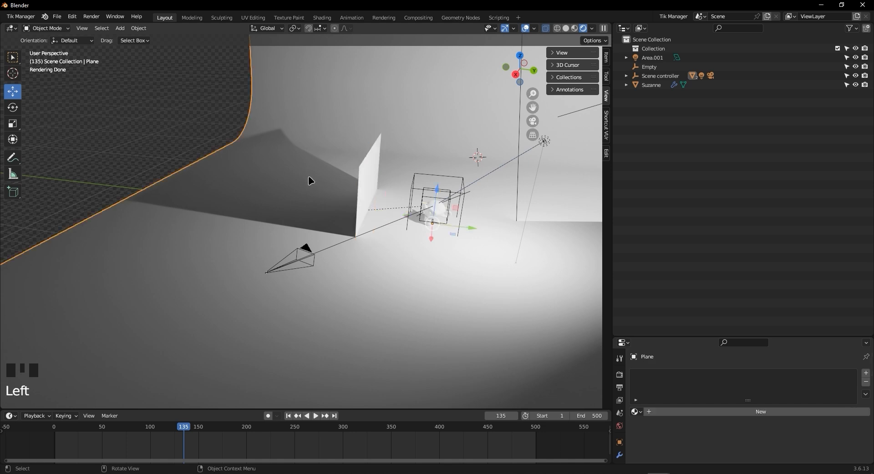
key("F2")
type("Backg")
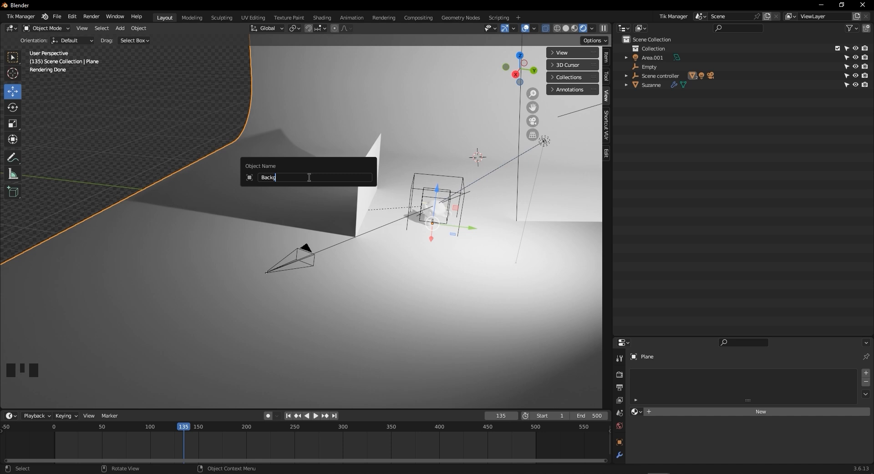
key("BackSpace")
type("drt")
key("BackSpace")
key("BackSpace")
key("BackSpace")
type("drop")
key("Return")
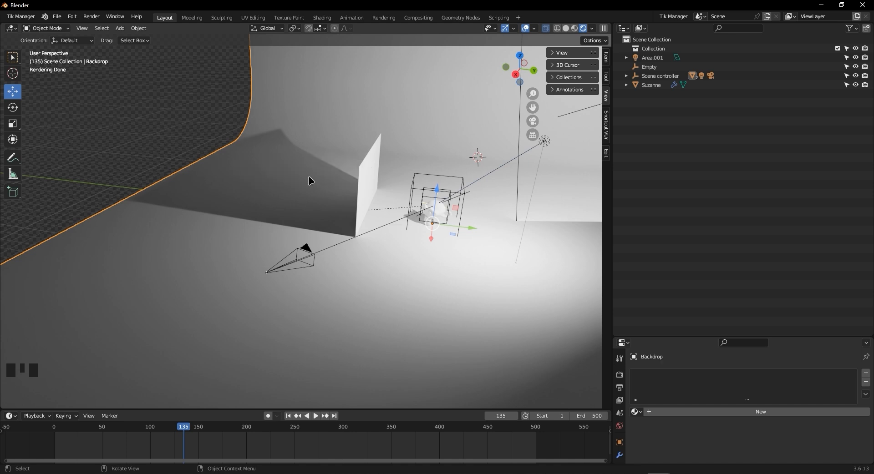
Step: Rename the smaller cube-shaped empty around the monkey head as focus controler
scroll(452, 205, "up", 6)
scroll(455, 206, "down", 3)
middle_click_drag(455, 207, 265, 182, "shift")
left_click(253, 183)
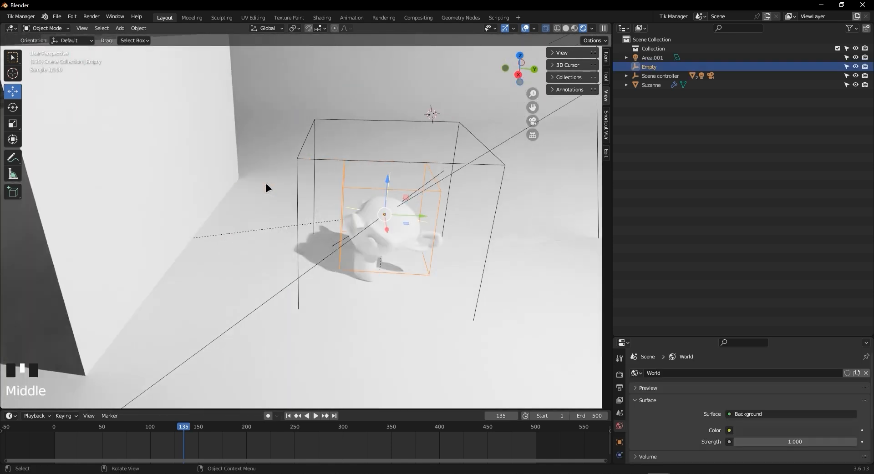
key("F2")
type("focus")
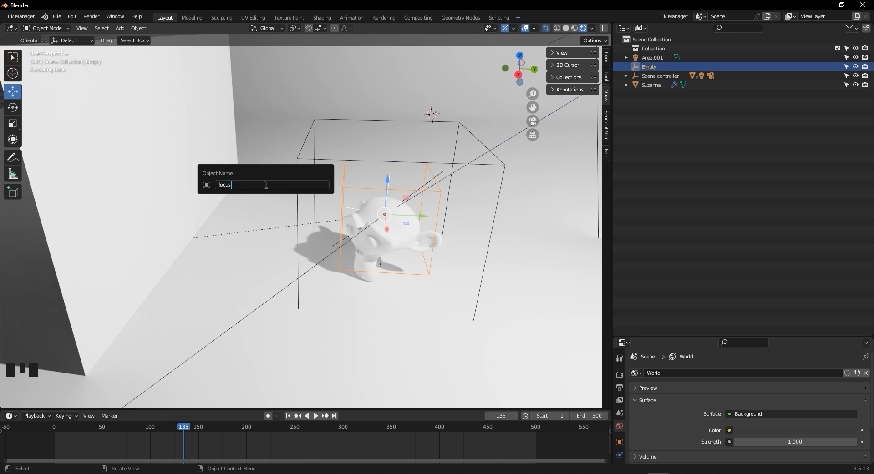
type(" contr")
type("iller")
key("BackSpace")
key("BackSpace")
key("BackSpace")
key("BackSpace")
key("BackSpace")
type("oler")
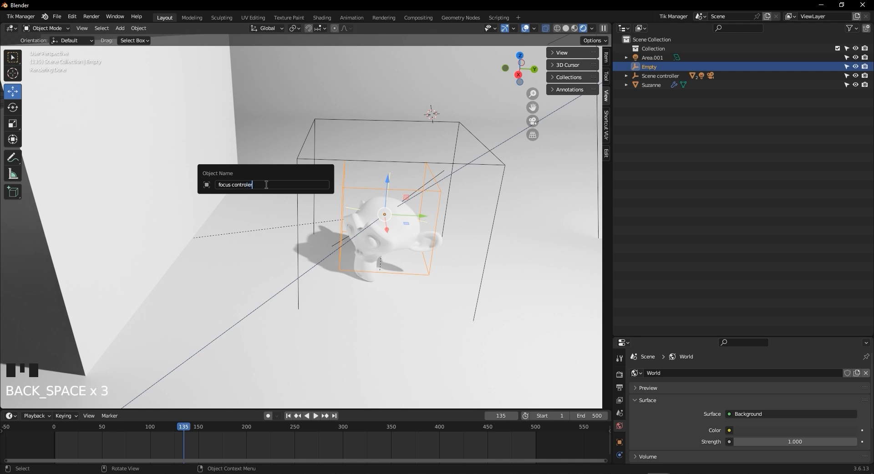
key("Return")
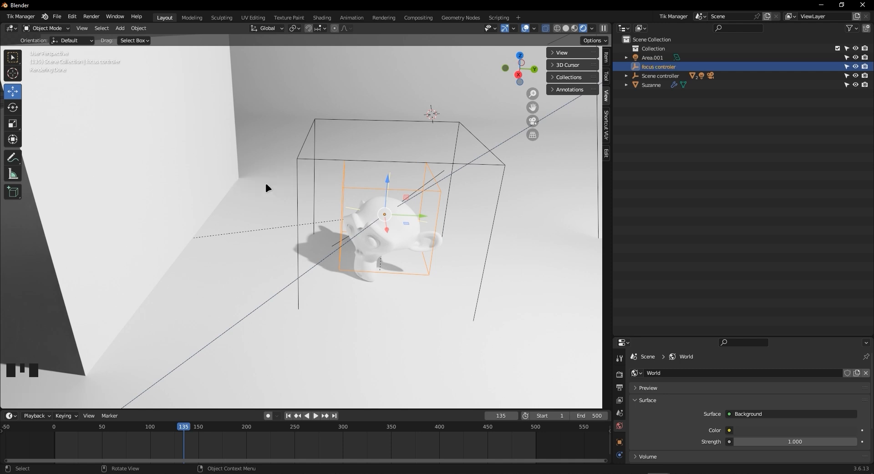
Step: Select the Suzanne monkey head and check its place within the studio setup
scroll(337, 181, "down", 2)
scroll(339, 215, "down", 1)
scroll(340, 216, "up", 2)
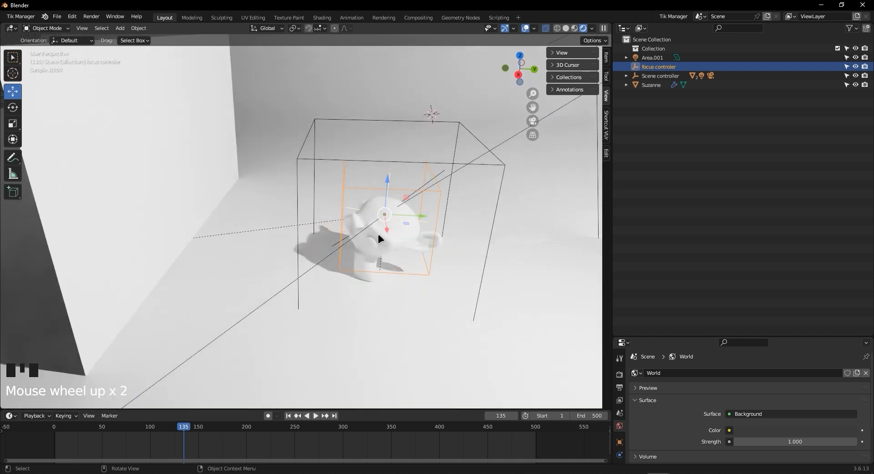
left_click(408, 229)
middle_click_drag(469, 245, 322, 260)
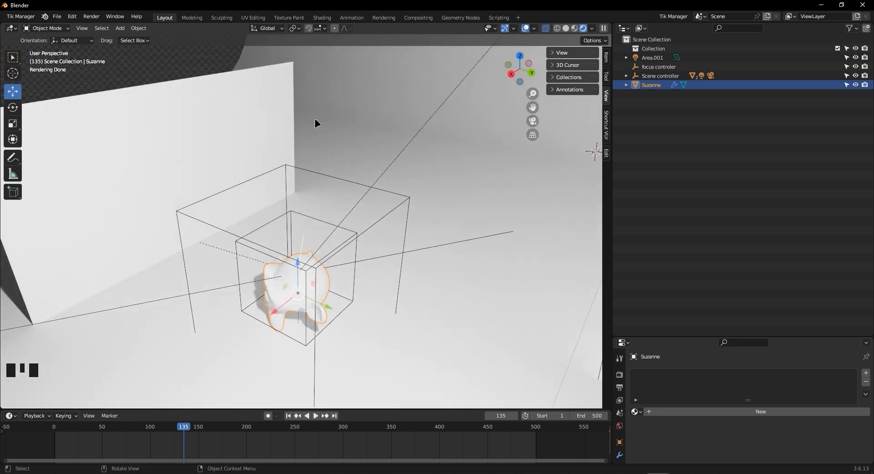
scroll(238, 244, "down", 4)
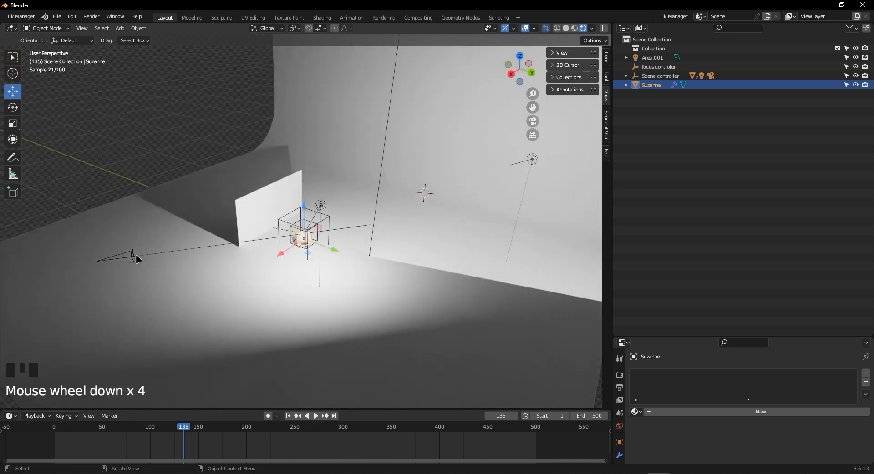
Step: Select the camera, look through it, and rename the camera object as T4_Camera
left_click(128, 259)
middle_click_drag(129, 259, 150, 257)
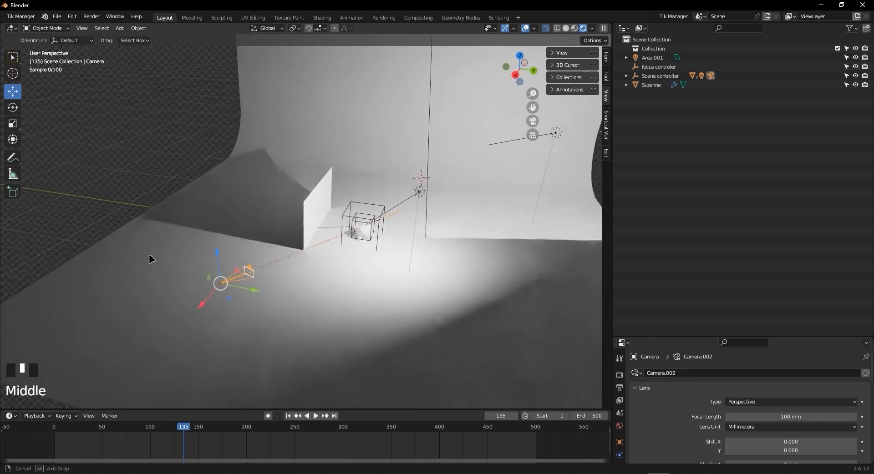
scroll(170, 262, "up", 2)
key("KP_0")
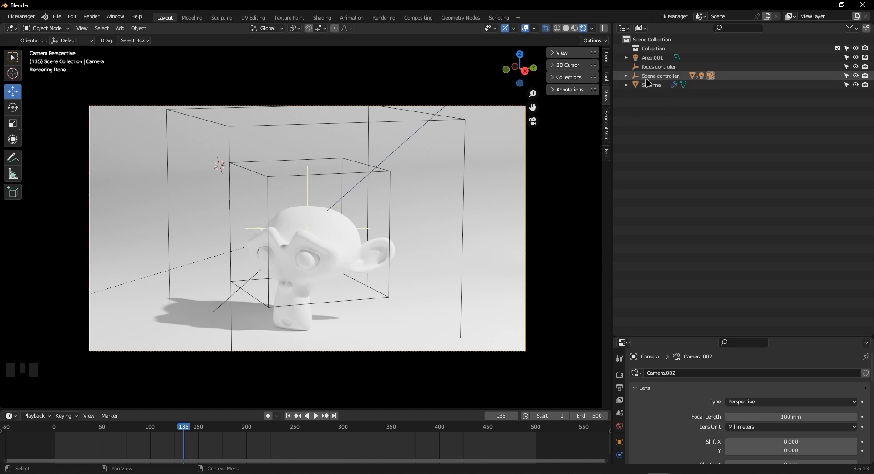
key("F2")
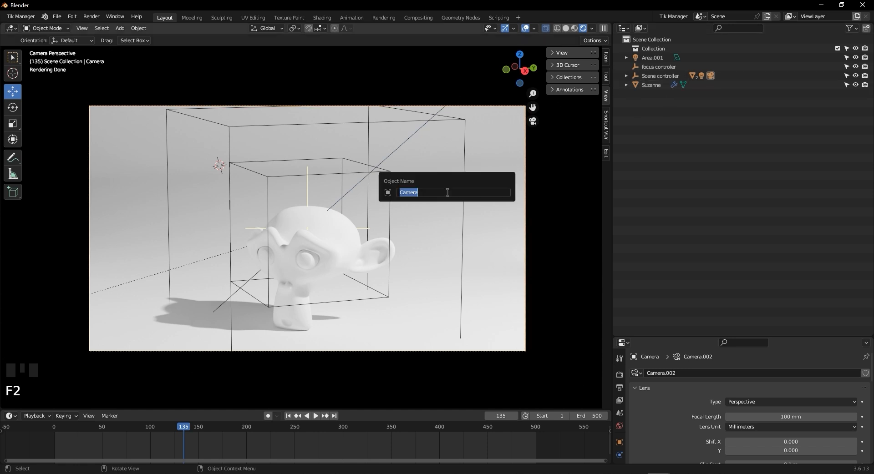
key("Home")
type("T4_")
key("Return")
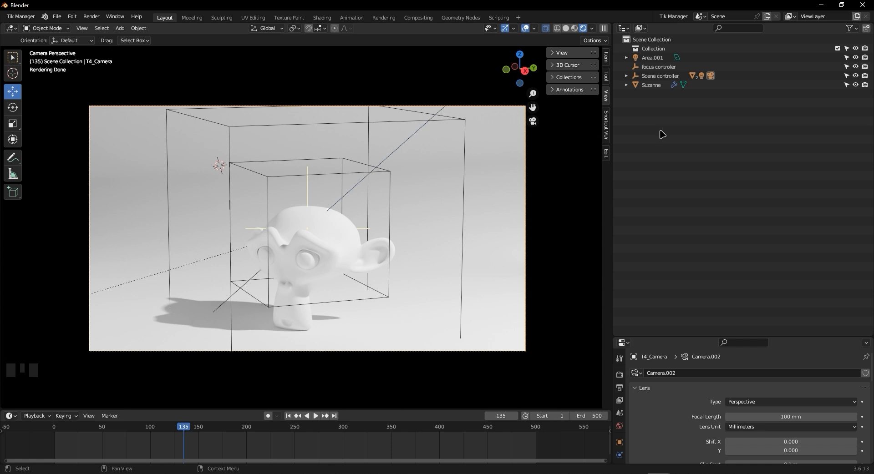
left_click(627, 85)
left_click(627, 85)
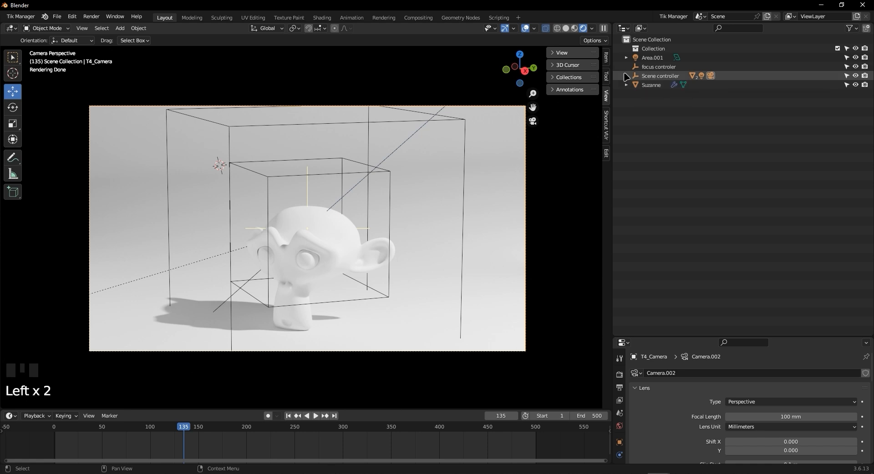
left_click(648, 58)
left_click(650, 77, "shift")
right_click(652, 76)
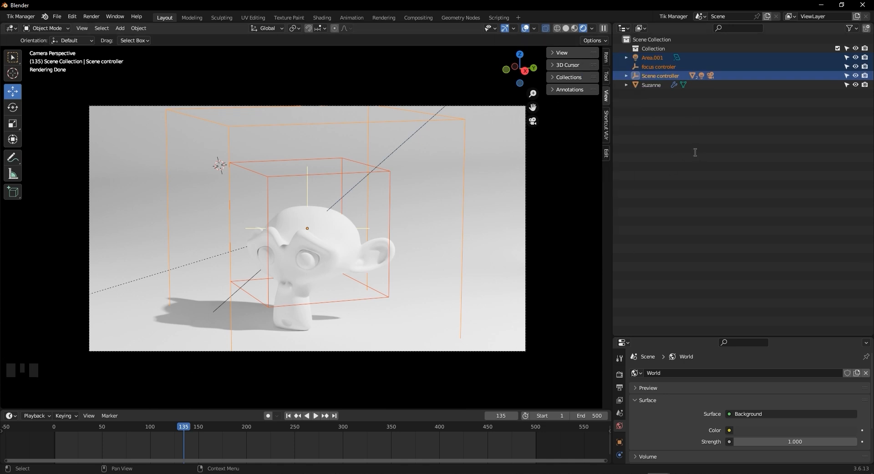
key("F3")
type("batr")
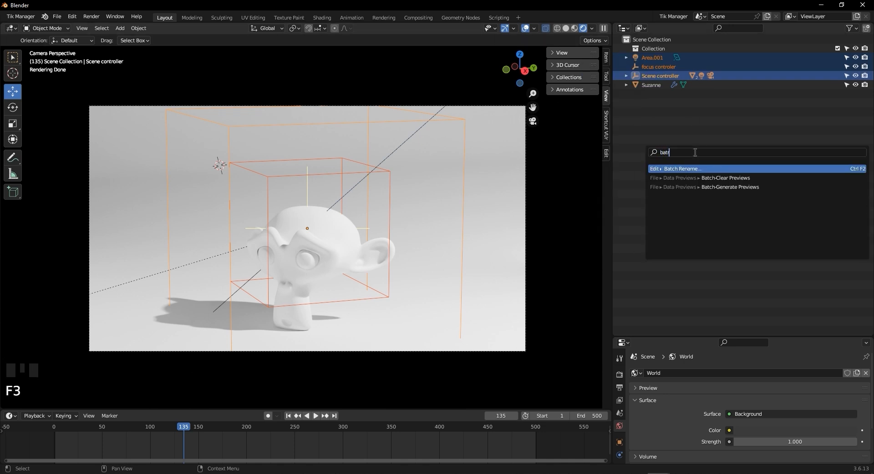
key("BackSpace")
type("c")
Step: Rename the Area light parented under Scene controller as Main scene Light
left_click(626, 75)
left_click(635, 85)
left_click(635, 84)
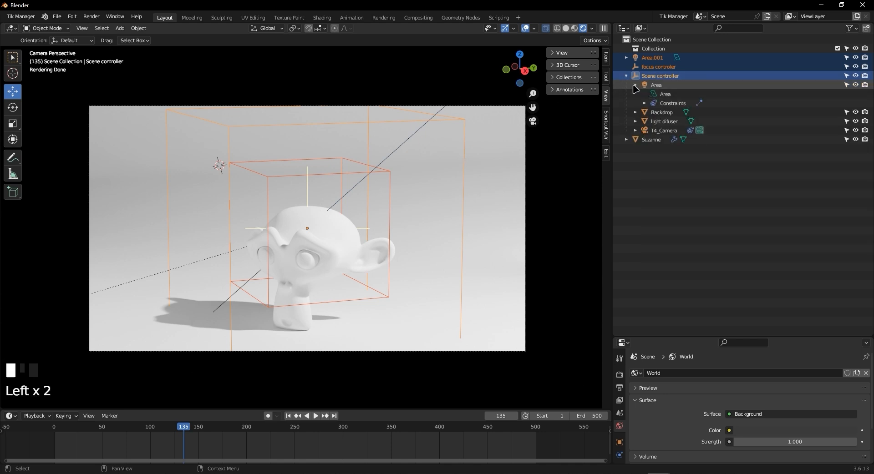
left_click(661, 86)
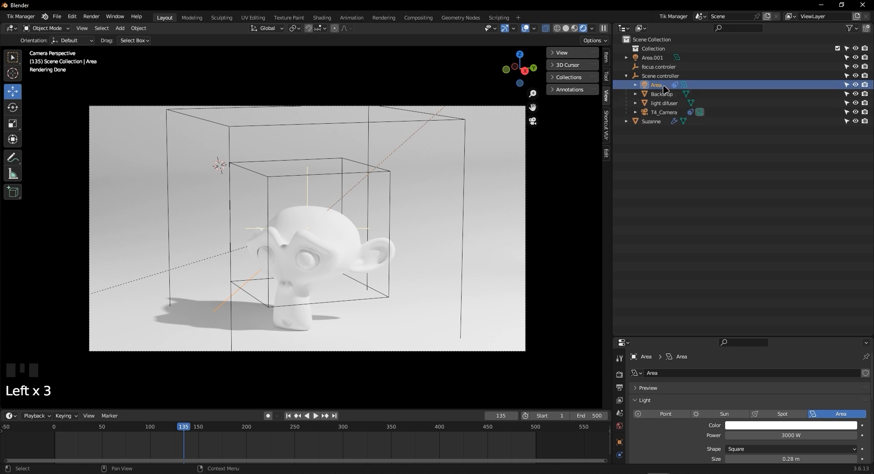
double_click(660, 85)
type("Mai")
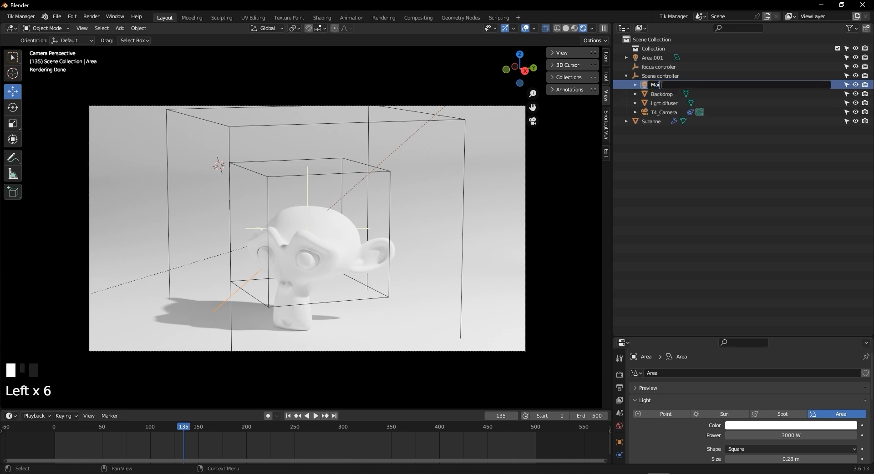
type("n scene")
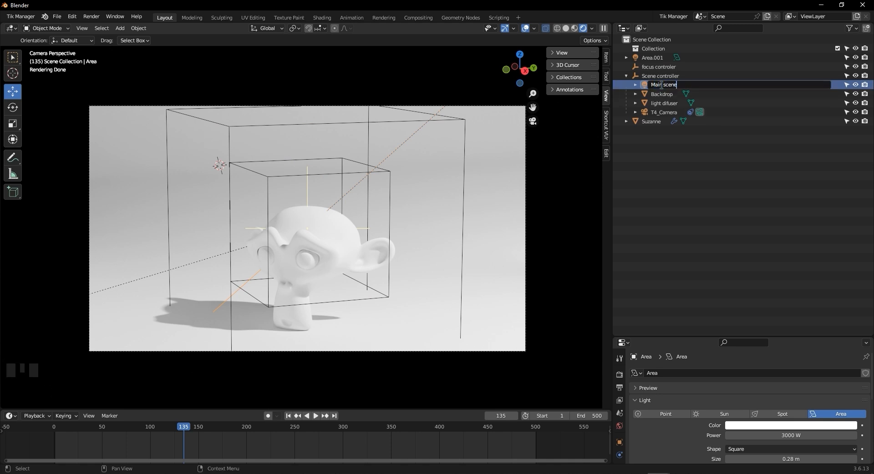
type(" Light")
key("Return")
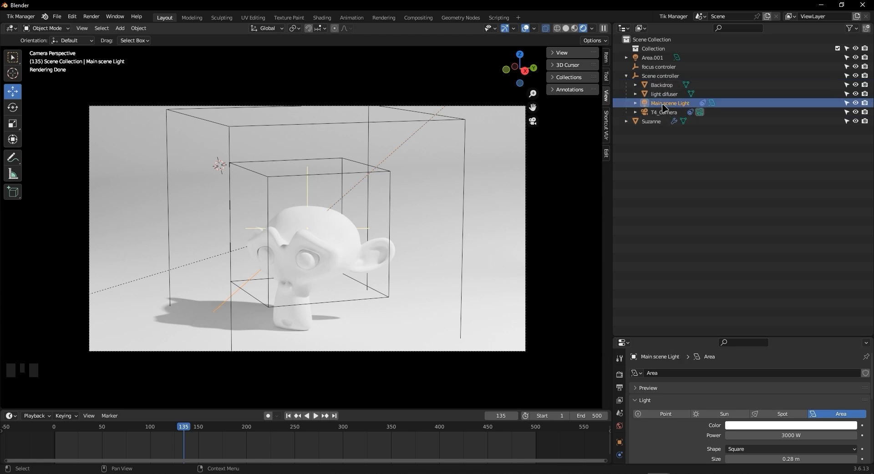
Step: Rename the unparented Area.001 light as Backdrop Light
left_click(654, 59)
left_click(655, 59)
double_click(654, 59)
type("B")
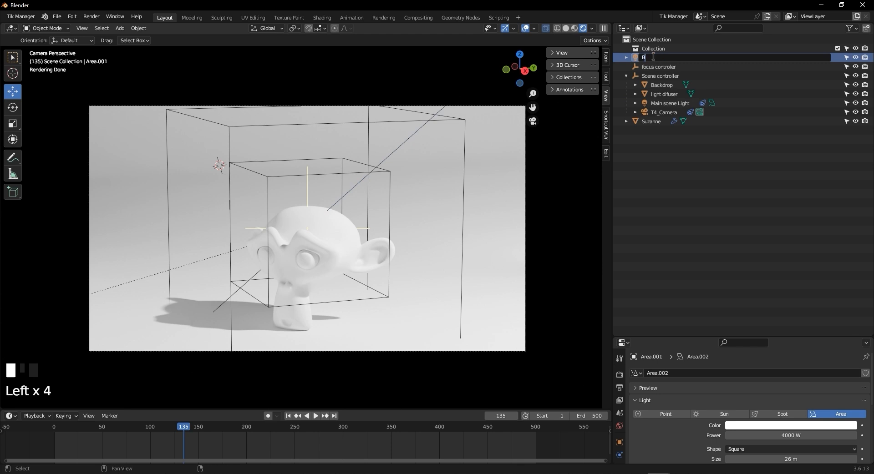
type("ackdrop Light")
key("Return")
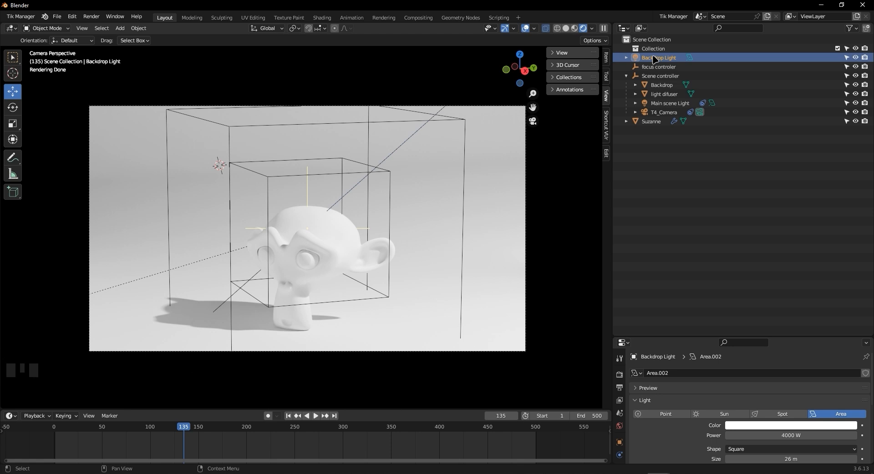
Step: Create a new collection named Object in the scene and move Suzanne into it
left_click(627, 76)
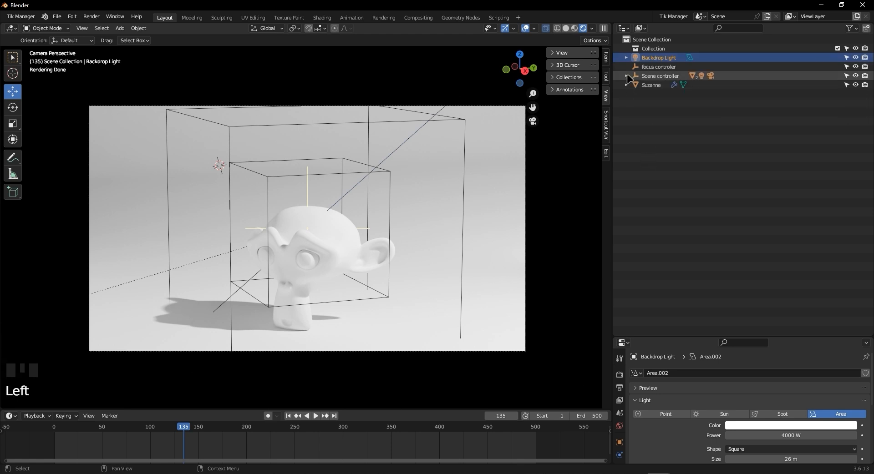
left_click(626, 76)
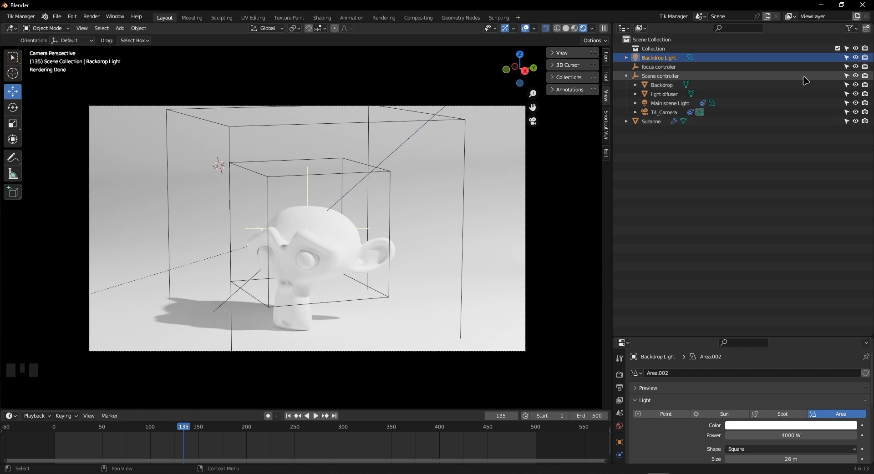
left_click(866, 28)
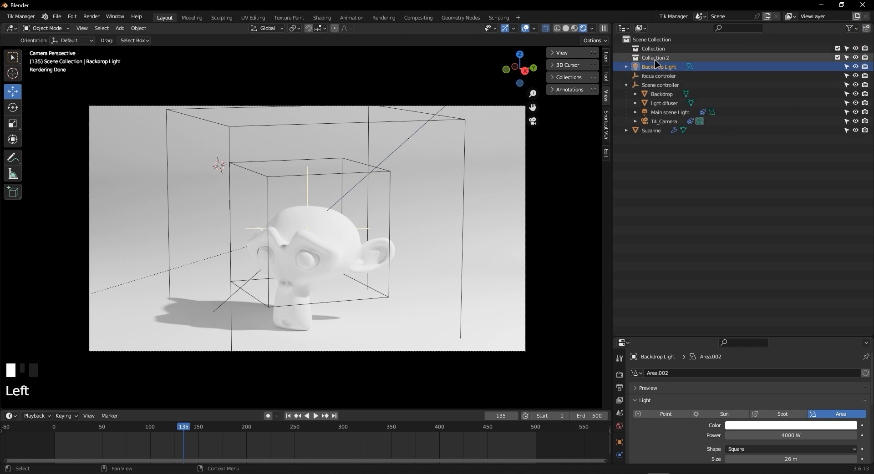
double_click(654, 58)
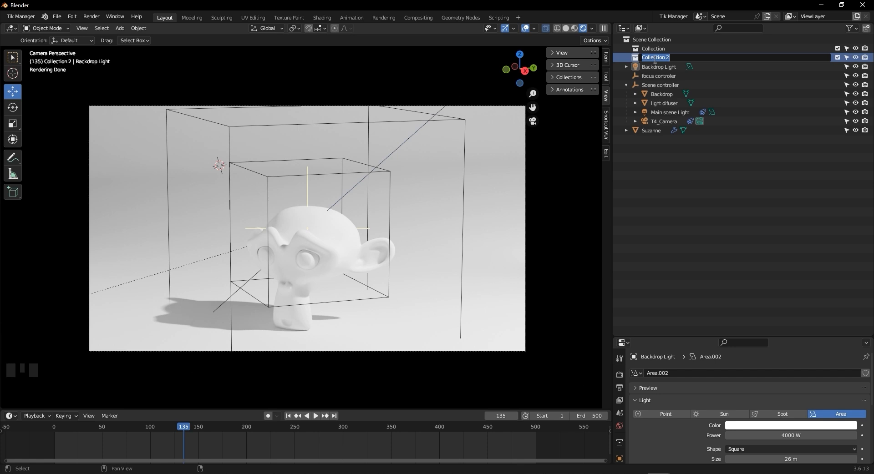
type("Object")
key("Return")
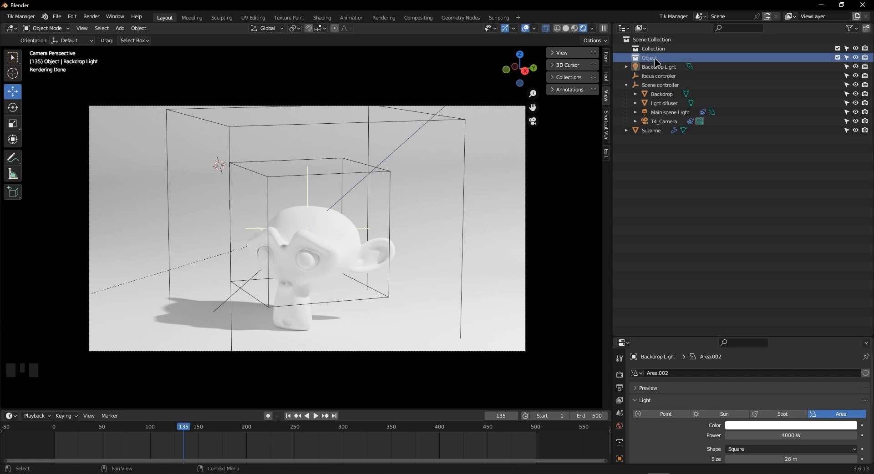
left_click_drag(650, 133, 647, 59)
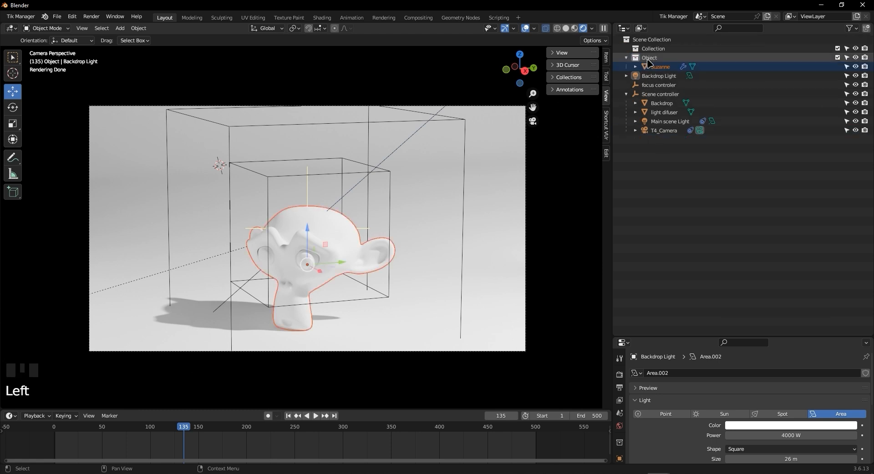
Step: Rename the empty default collection as Scene controlers
left_click(626, 94)
left_click(626, 94)
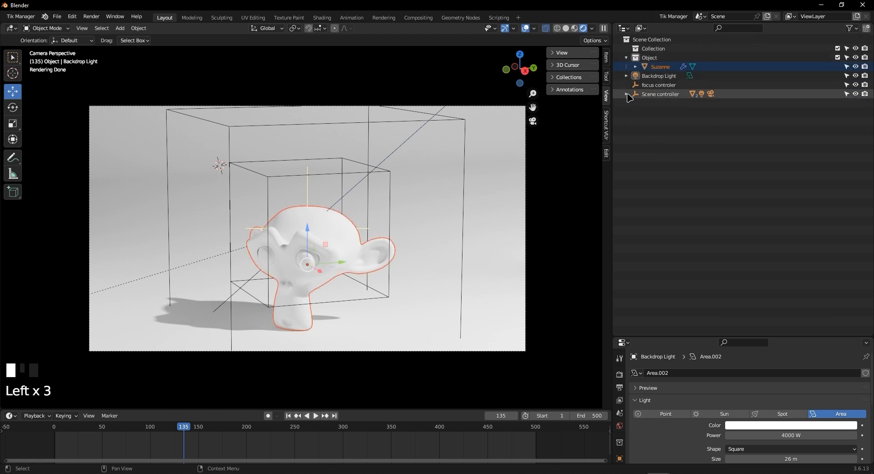
left_click(655, 48)
double_click(654, 48)
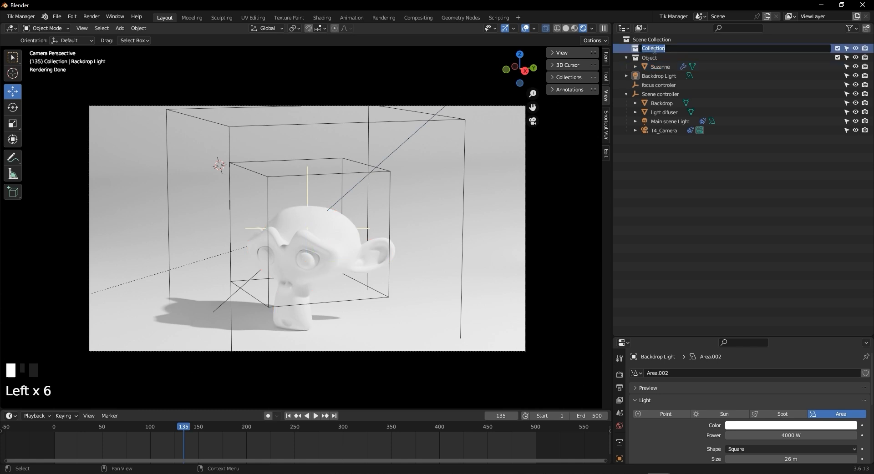
type("Scene controlers")
key("Return")
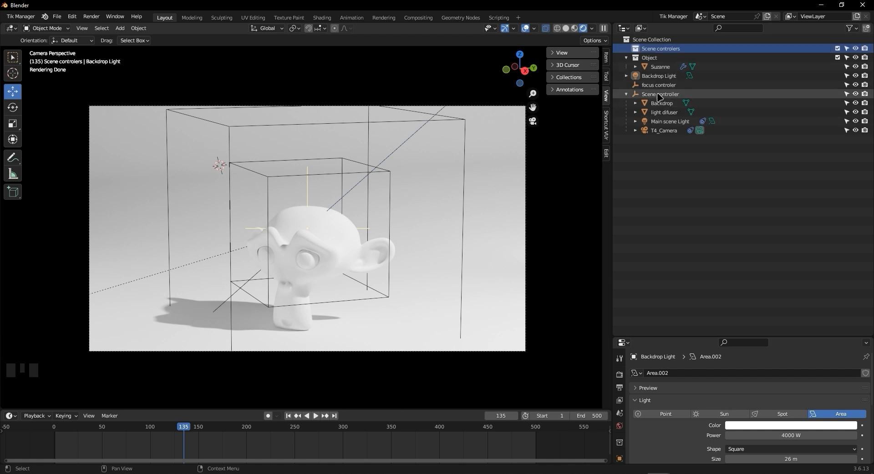
Step: Move the Scene controller and focus controler empties together into the Scene controlers collection
left_click(659, 94)
left_click(659, 86, "ctrl")
left_click_drag(660, 86, 660, 49)
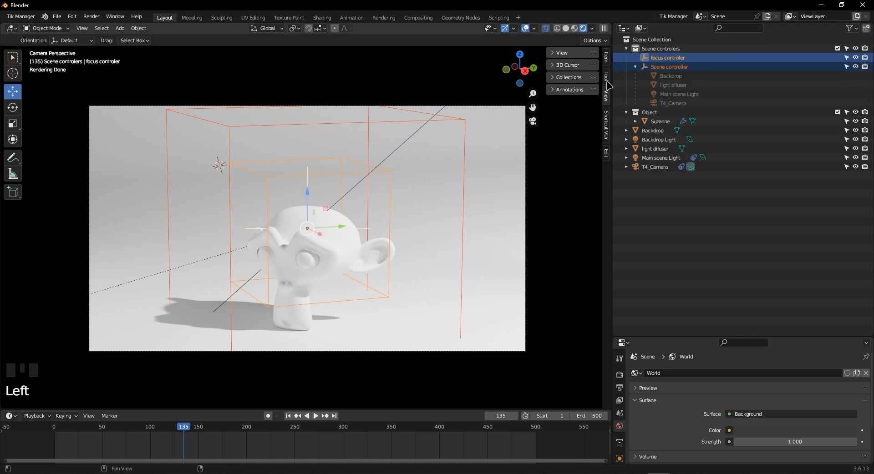
Step: Examine the greyed-out child entries under Scene controller and collapse the Scene controlers collection
left_click(678, 76)
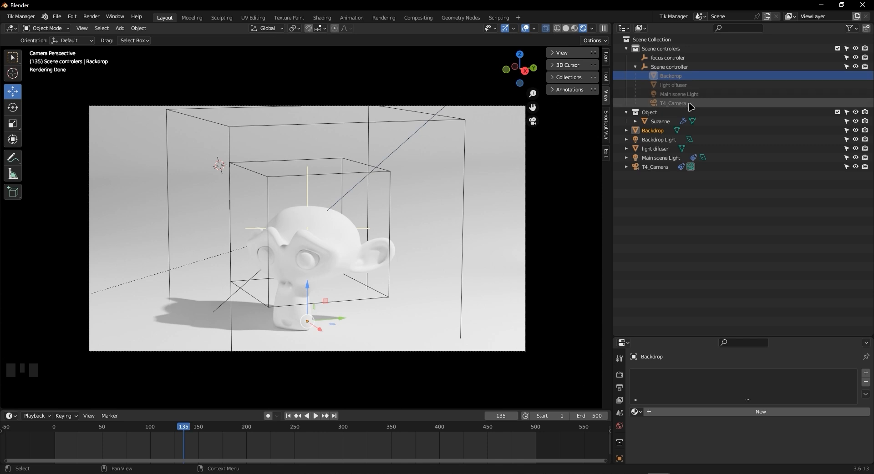
left_click(635, 67)
left_click(635, 67)
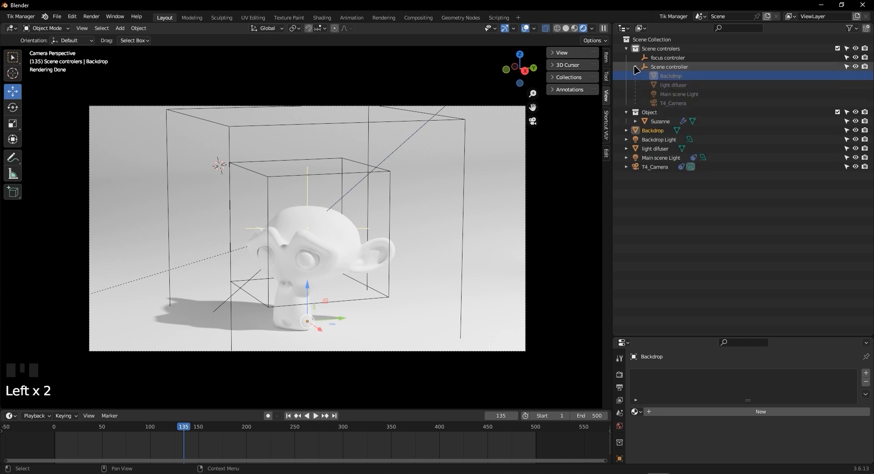
left_click(636, 67)
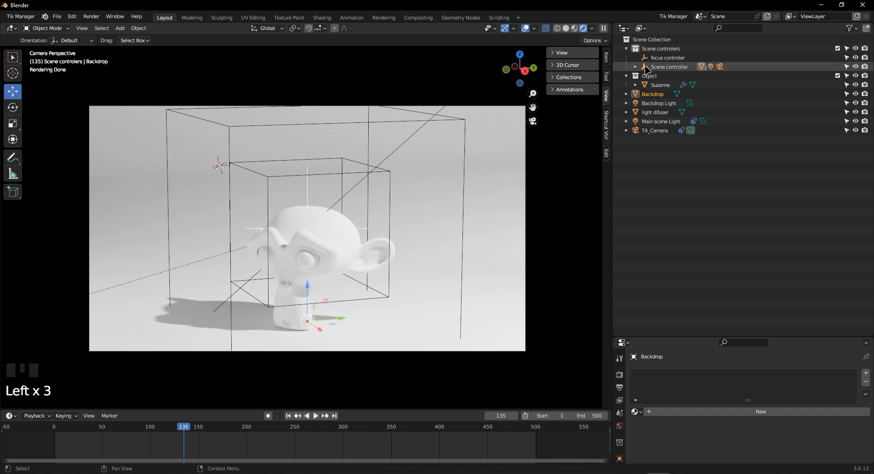
left_click(635, 66)
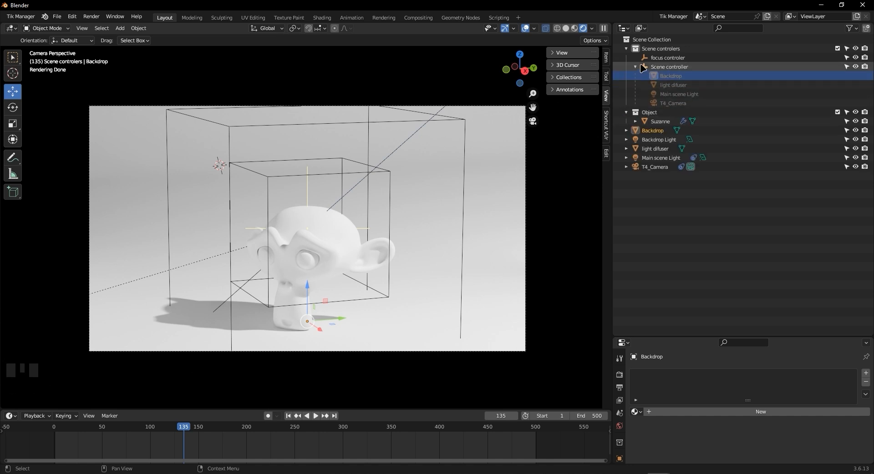
left_click(635, 67)
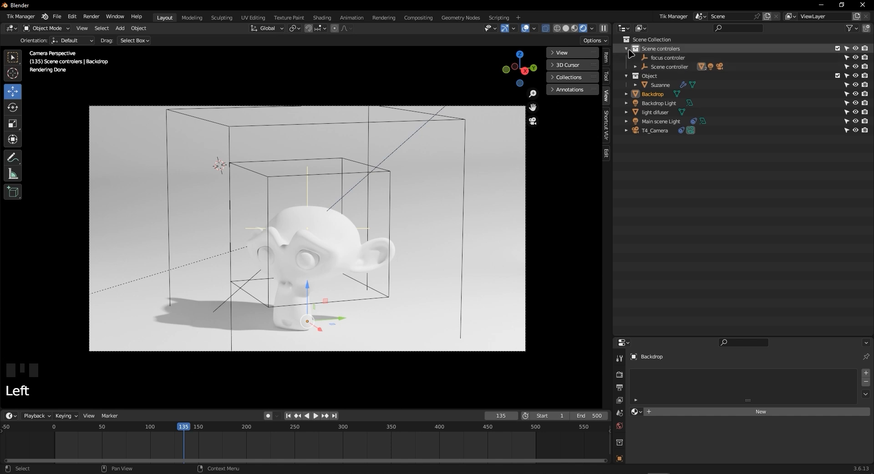
left_click(626, 48)
left_click(677, 152)
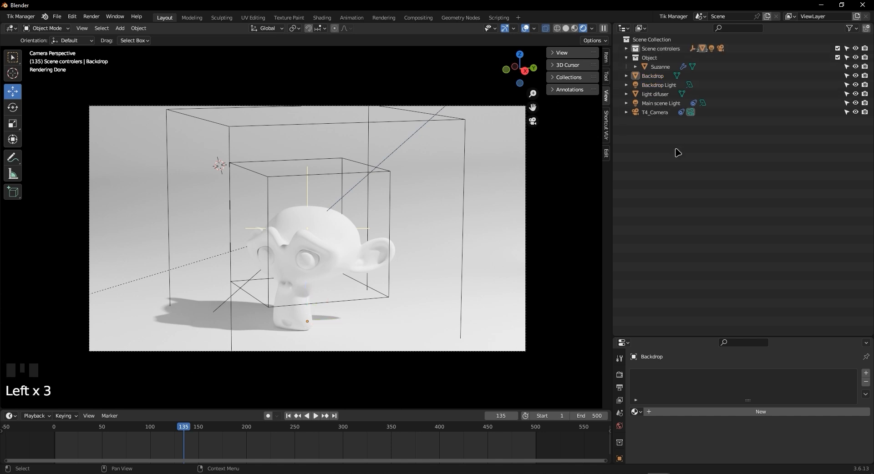
Step: Move Main scene Light and Backdrop Light into a new collection named Lights and collapse it
key("m")
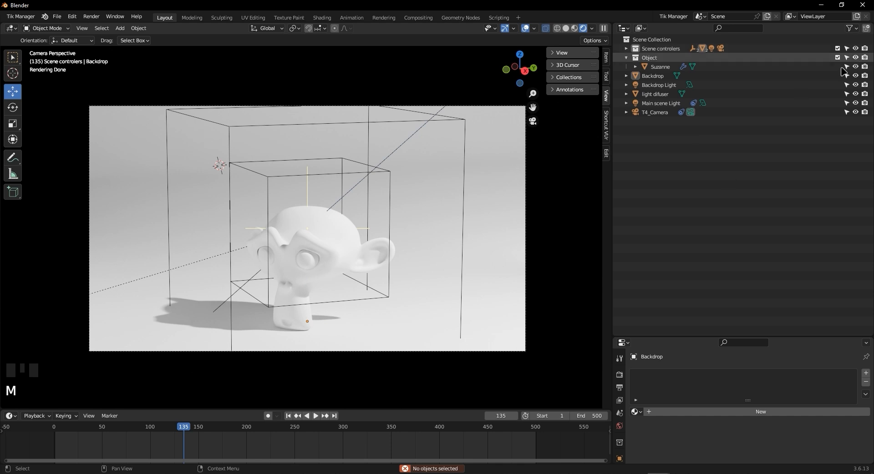
left_click(661, 103)
left_click(658, 86, "ctrl")
key("m")
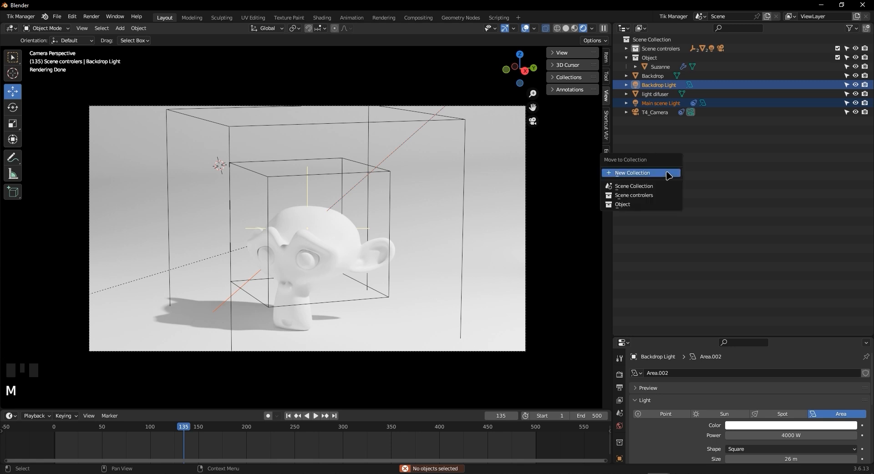
left_click(668, 176)
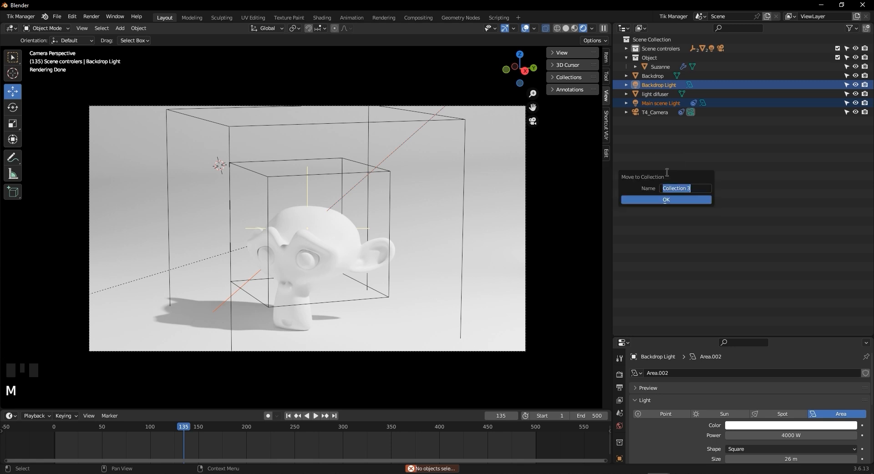
type("Lights")
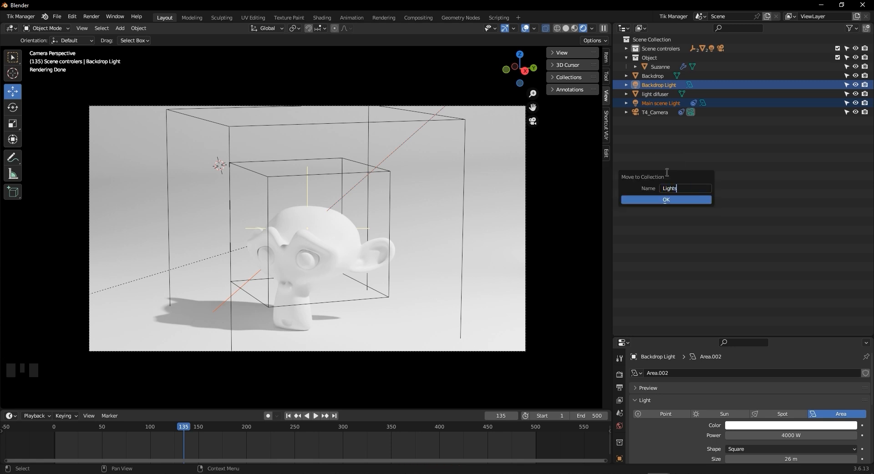
key("Return")
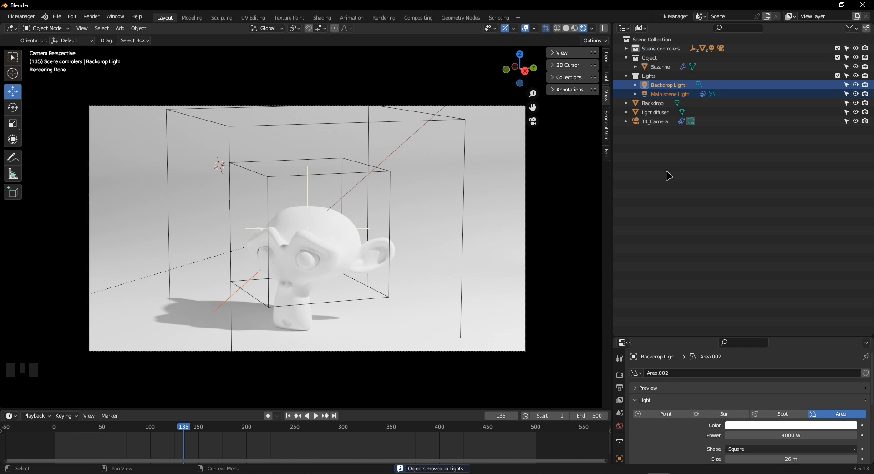
left_click(627, 76)
left_click(627, 76)
left_click(627, 76)
Step: Move the Backdrop object into a new collection named Background and collapse it
left_click(651, 85)
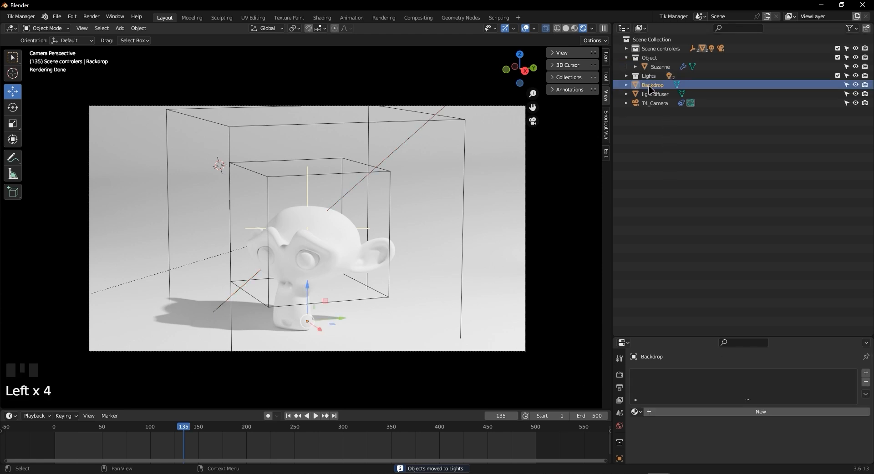
key("m")
left_click(671, 155)
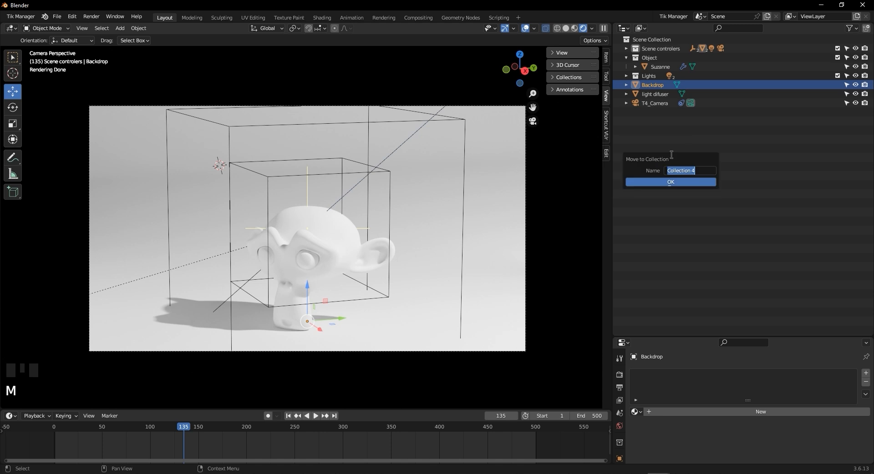
type("Background")
key("Return")
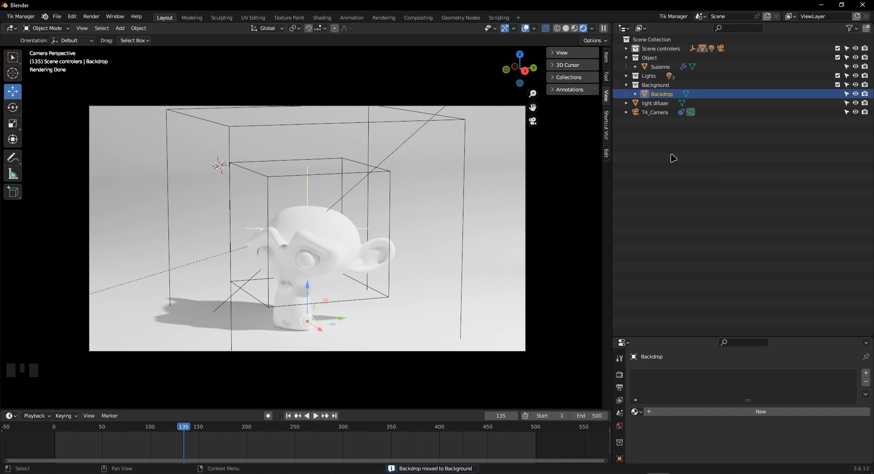
left_click(626, 85)
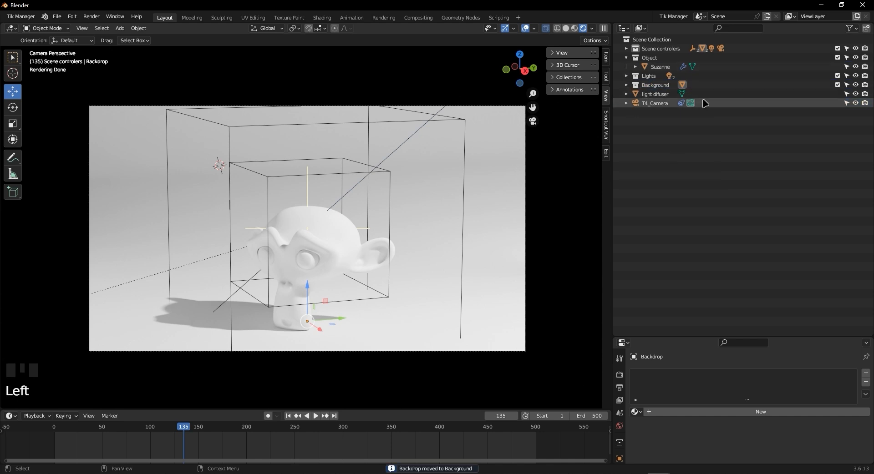
Step: Move the light difuser object into the Background collection and collapse the whole outliner hierarchy
left_click(664, 95)
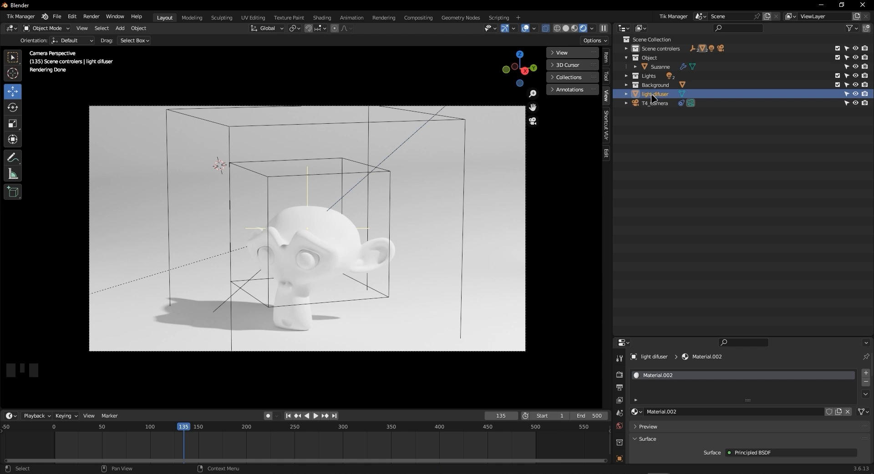
left_click_drag(652, 95, 656, 88)
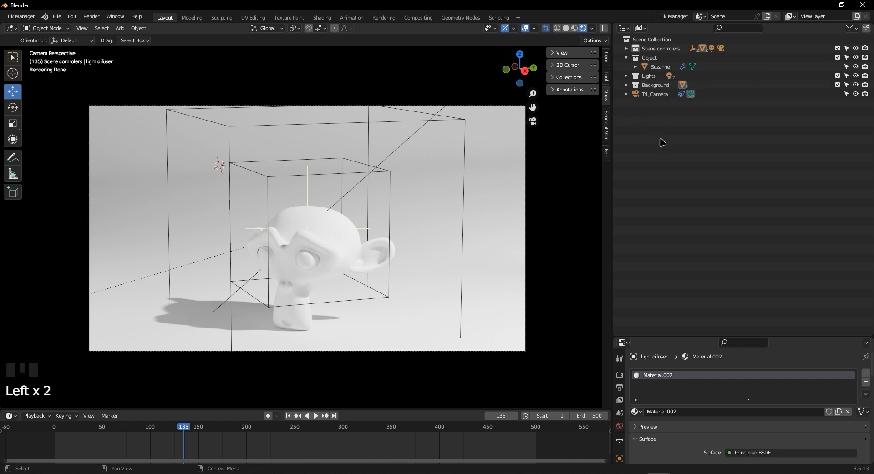
key("shift+a")
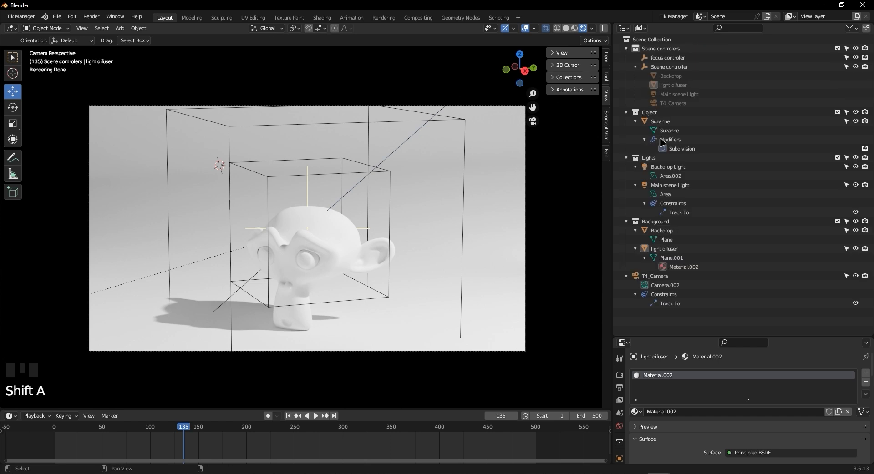
key("shift+a")
key("shift+a")
key("shift+a")
key("shift+a")
key("shift+a")
key("Left")
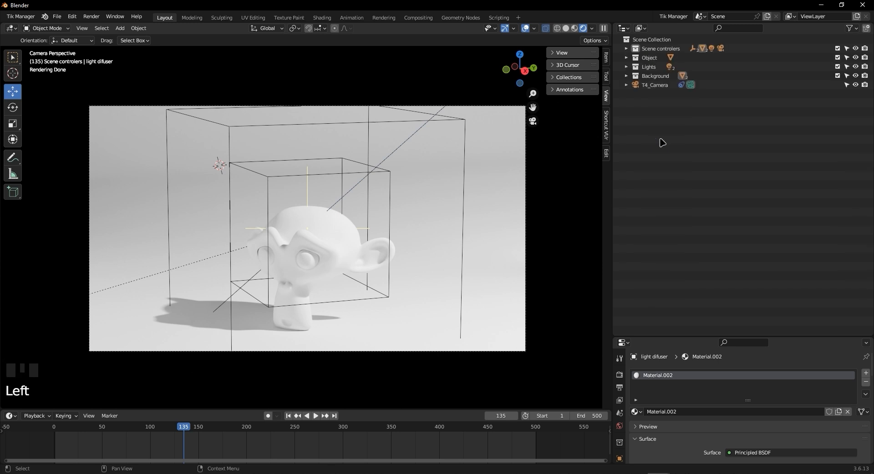
Step: Move T4_Camera into a new collection named Cameras and collapse it
key("Left")
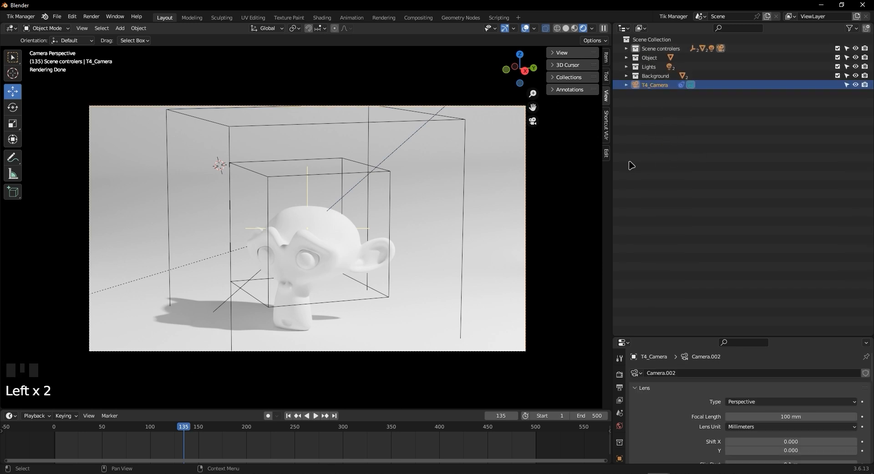
left_click(626, 48)
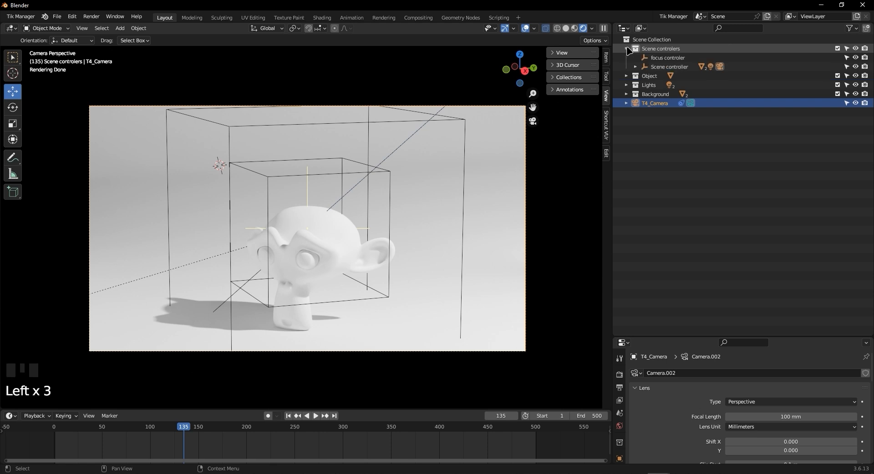
left_click(627, 48)
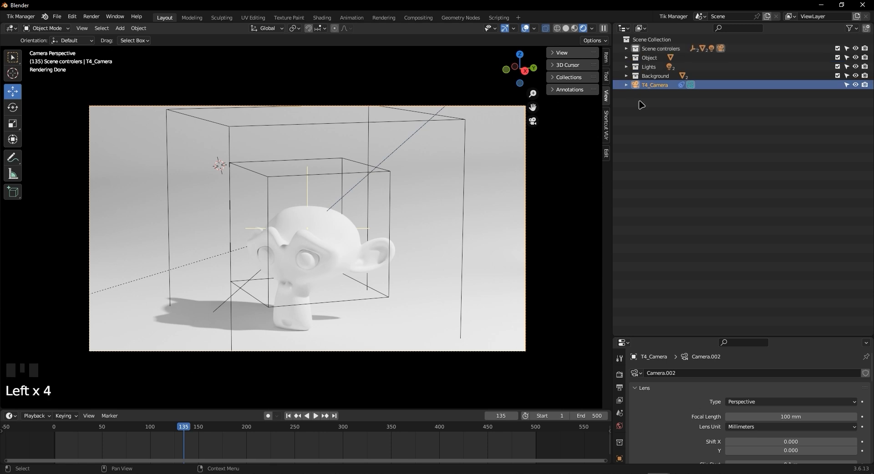
key("m")
left_click(656, 177)
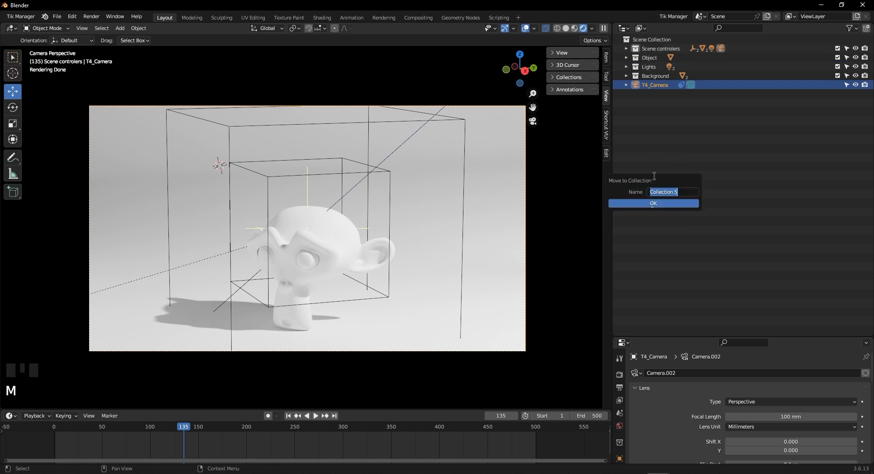
type("C")
key("BackSpace")
key("BackSpace")
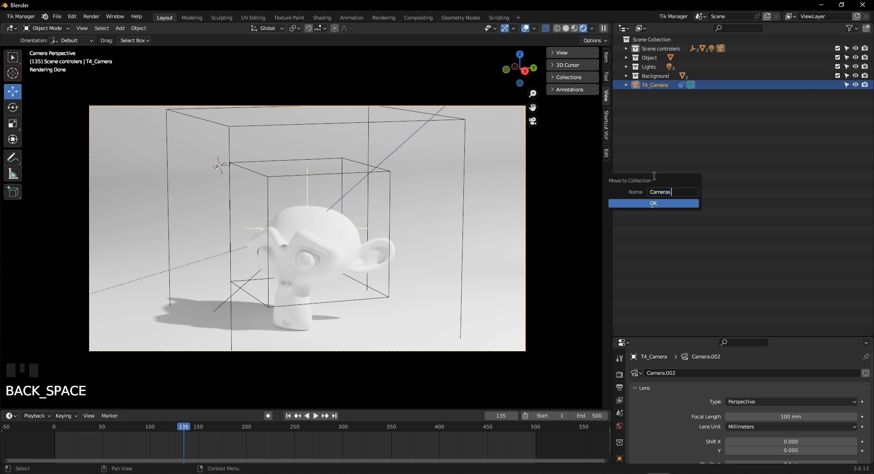
left_click(653, 203)
key("Left")
key("Left")
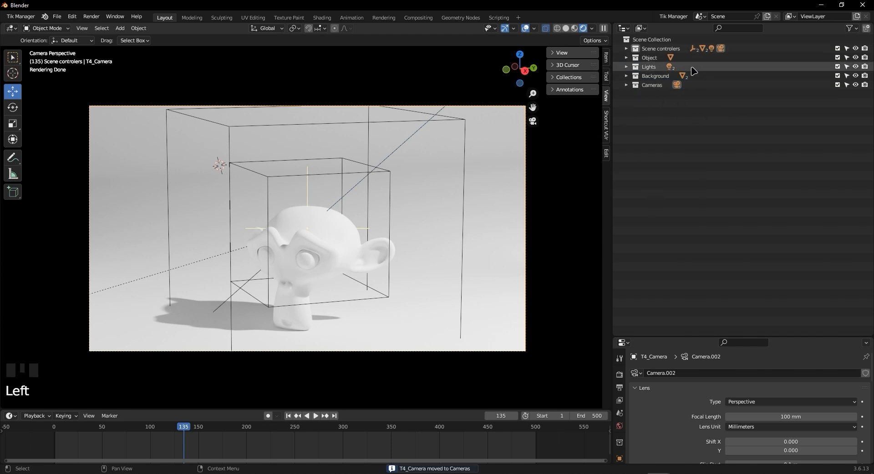
Step: Give the Cameras collection a violet color tag and the Background collection a blue one
left_click(654, 88)
right_click(654, 86)
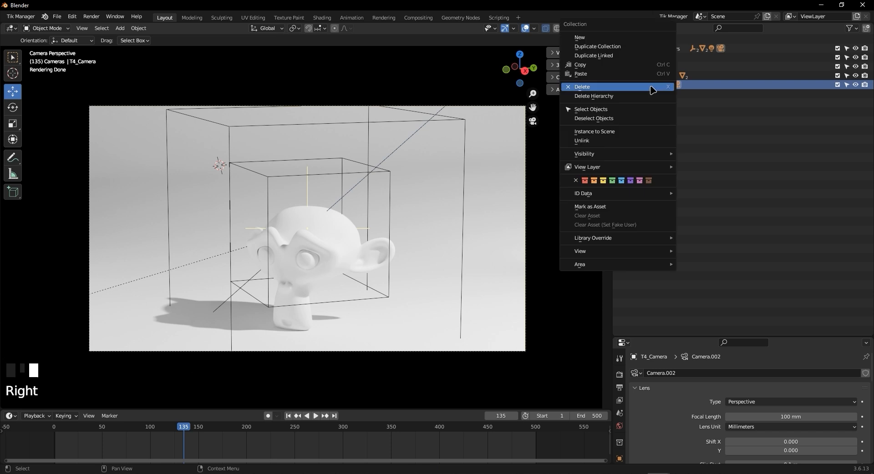
left_click(630, 180)
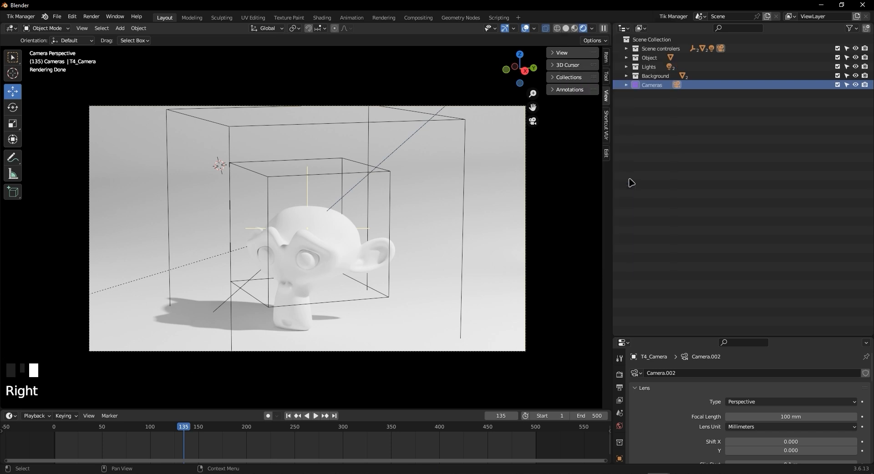
right_click(659, 76)
left_click(695, 178)
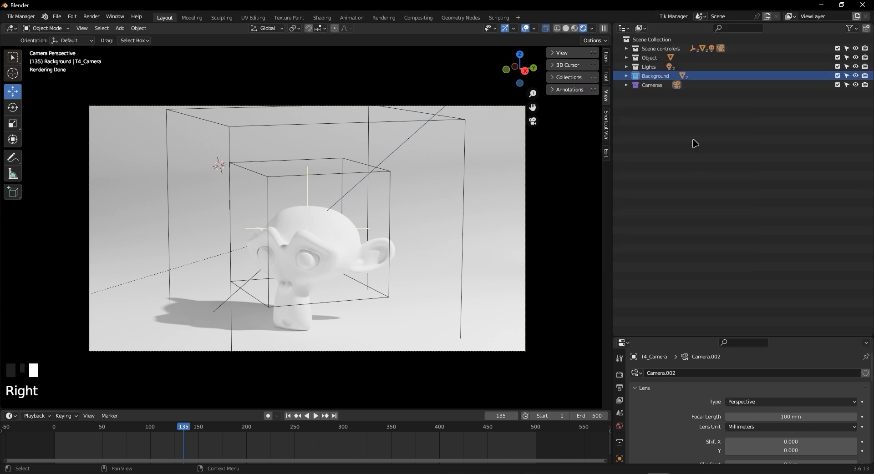
Step: Give the Lights collection a yellow color tag and the Object collection a brown one
left_click(656, 68)
right_click(656, 72)
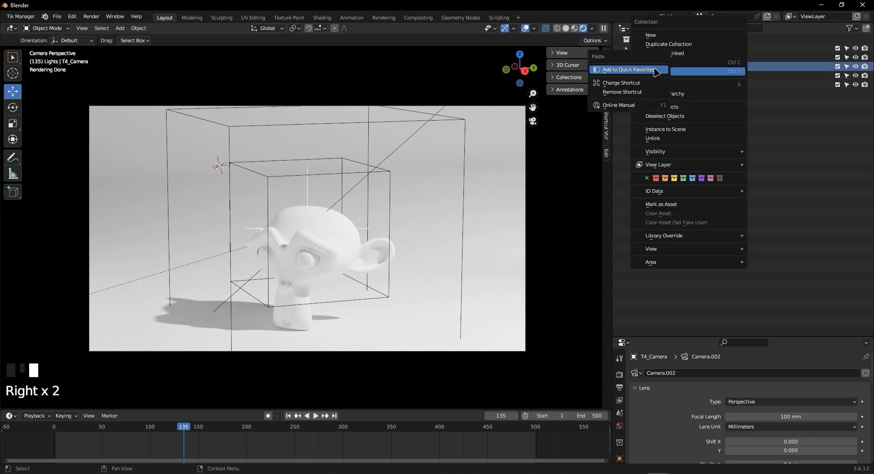
left_click(674, 179)
left_click(635, 58)
right_click(636, 59)
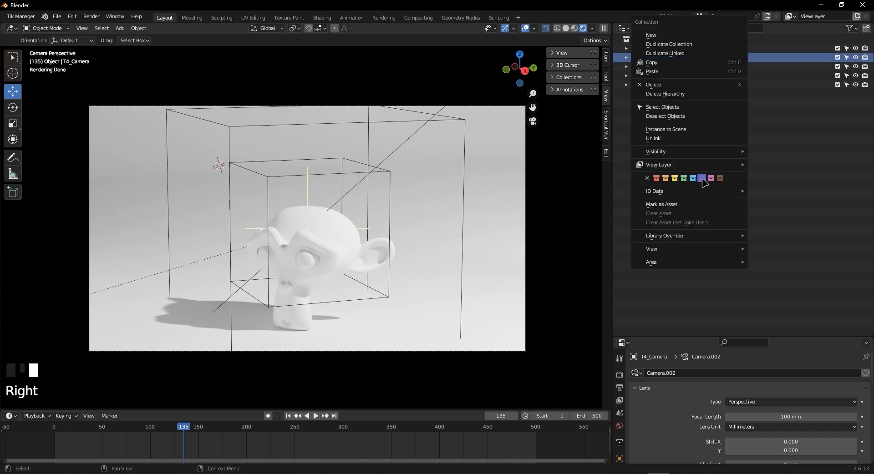
left_click(719, 179)
Step: Give the Scene controlers collection a red color tag
left_click(649, 48)
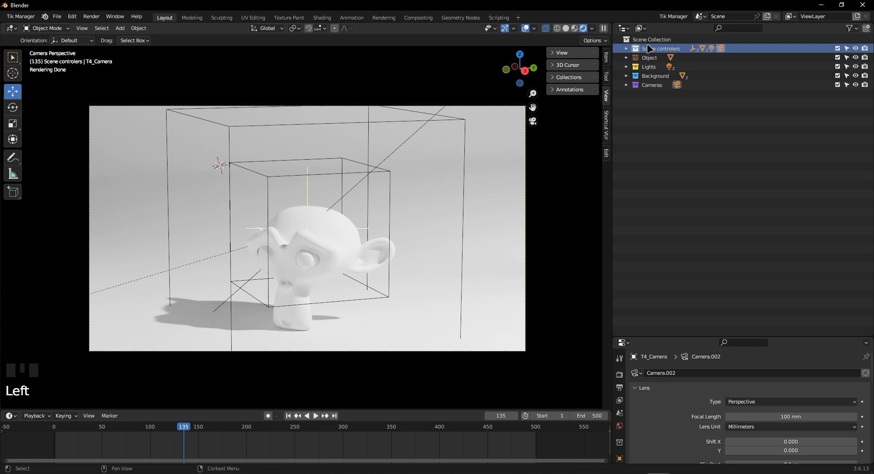
right_click(650, 48)
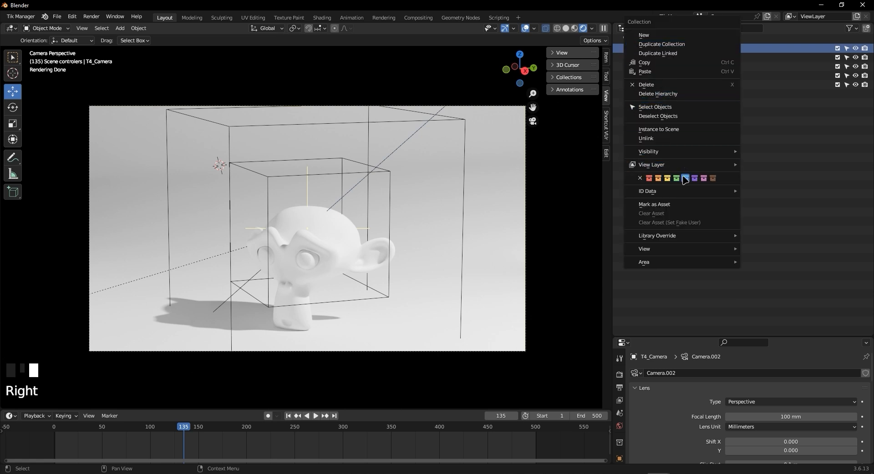
left_click(685, 180)
right_click(651, 48)
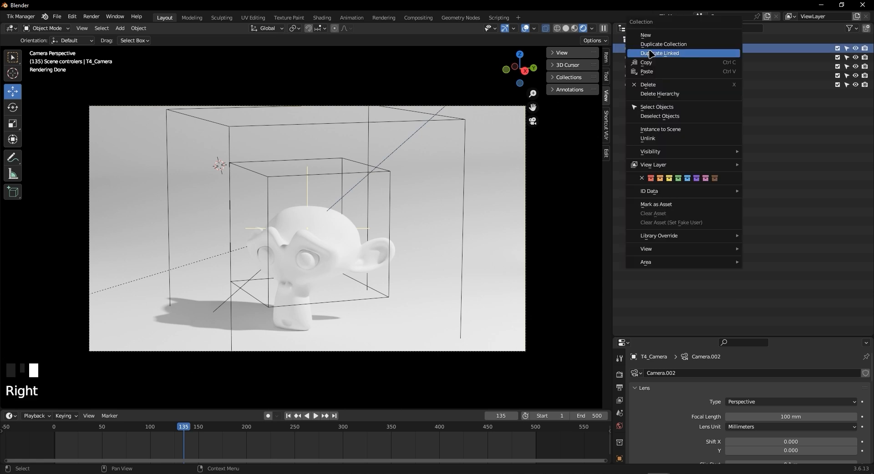
left_click(658, 178)
left_click(770, 175)
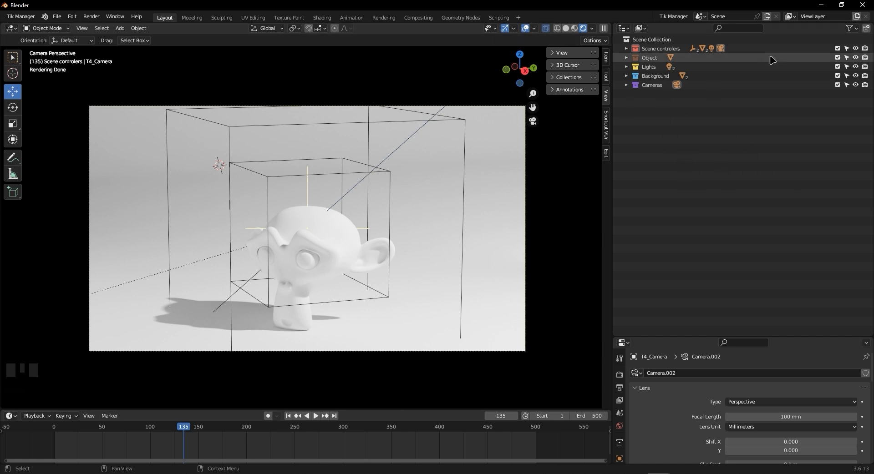
left_click(850, 29)
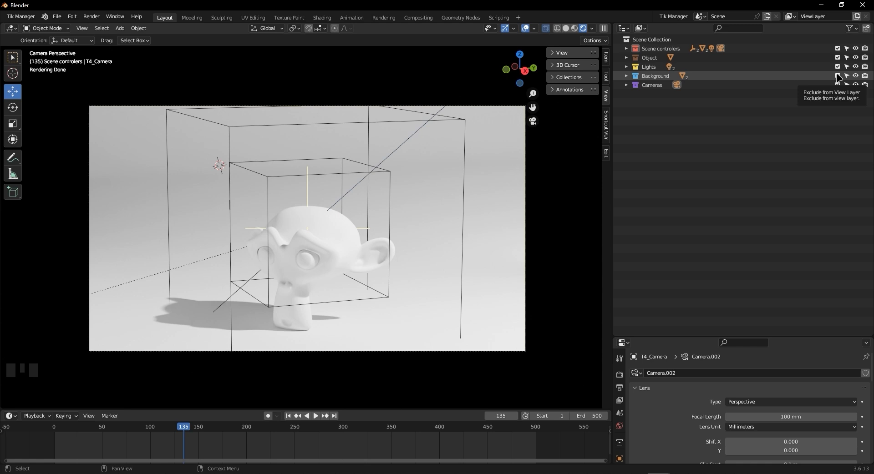
left_click(777, 79)
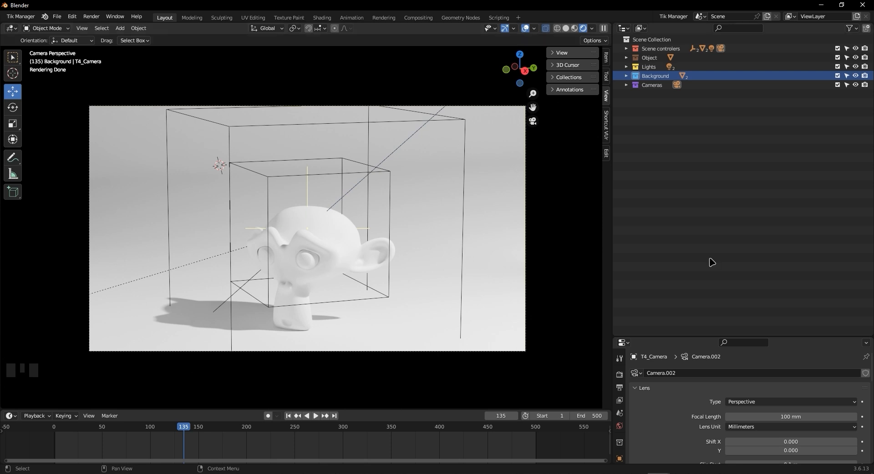
left_click_drag(667, 337, 664, 119)
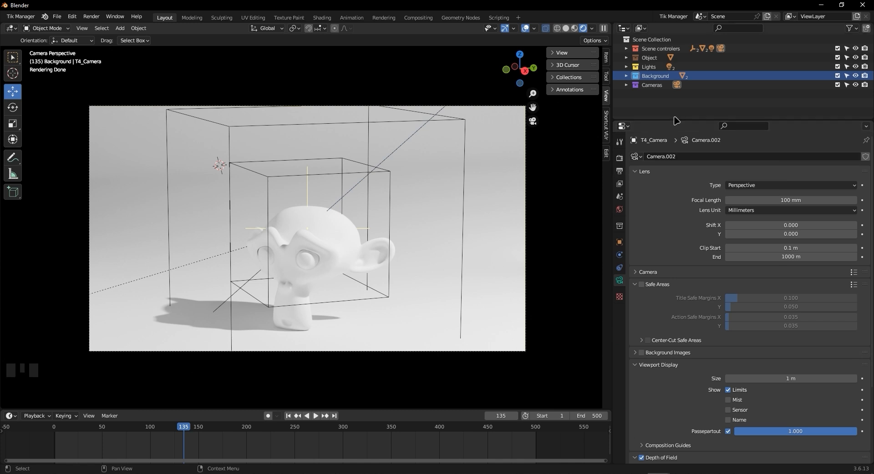
left_click_drag(676, 118, 675, 330)
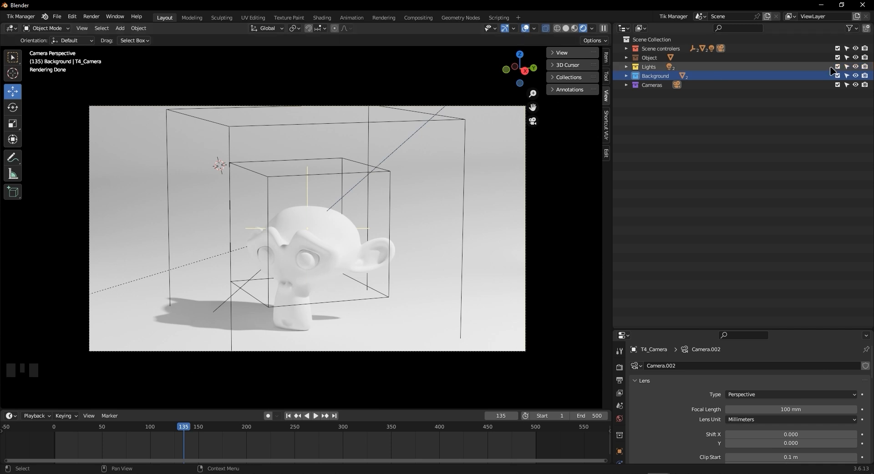
Step: Exclude the Background collection from the view layer and include it again, twice, to compare the lighting on Suzanne
left_click(838, 75)
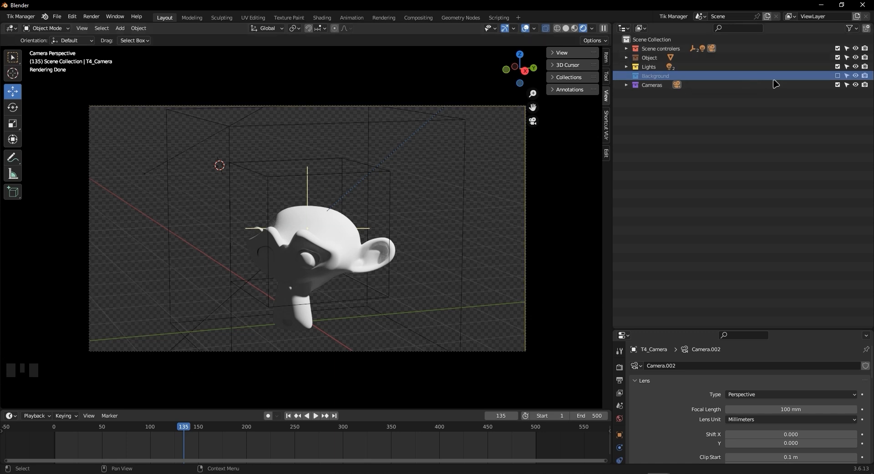
left_click(837, 75)
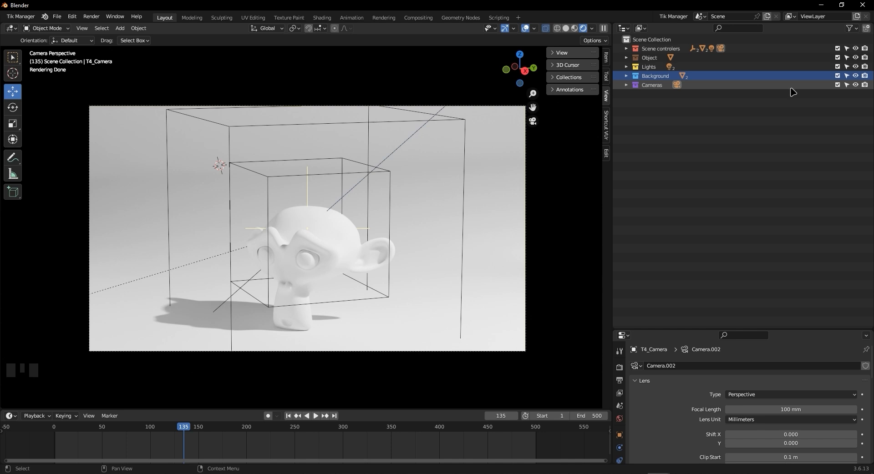
left_click(837, 75)
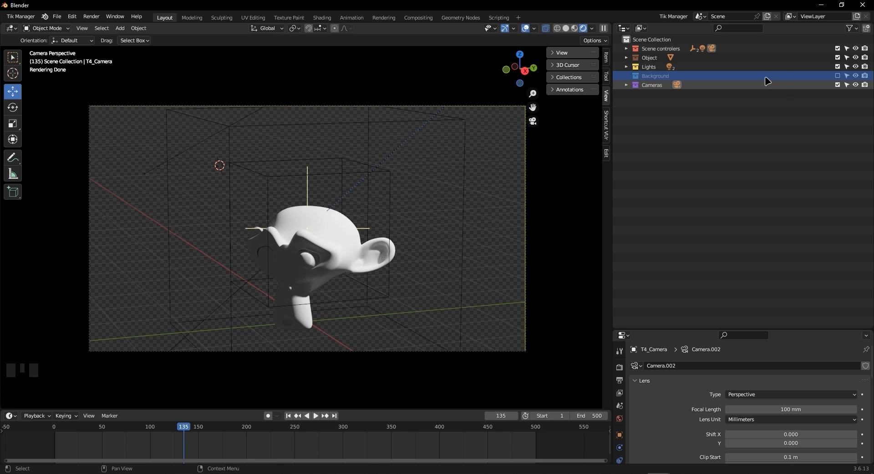
left_click(837, 76)
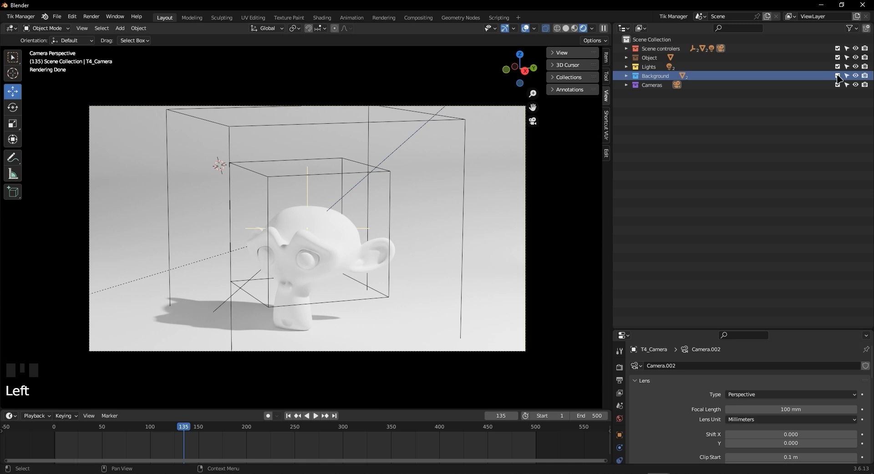
Step: Show the Indirect Only toggles in the outliner and try Indirect Only on the Background collection before switching it off again
left_click(849, 28)
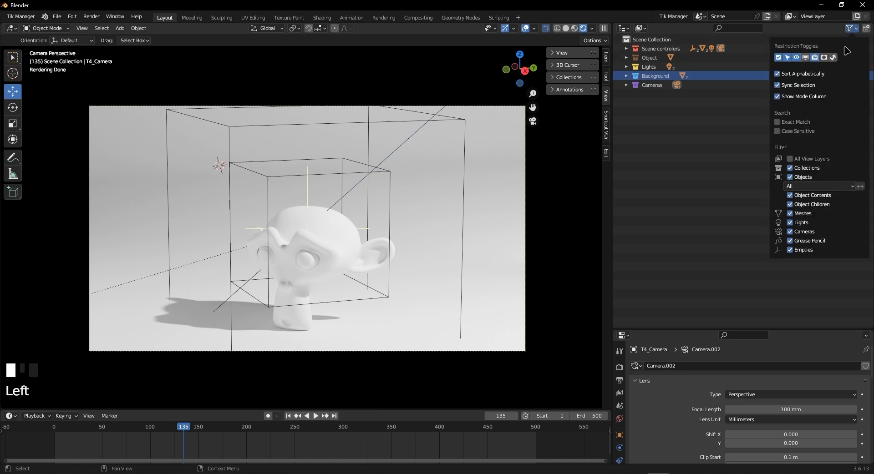
left_click(833, 57)
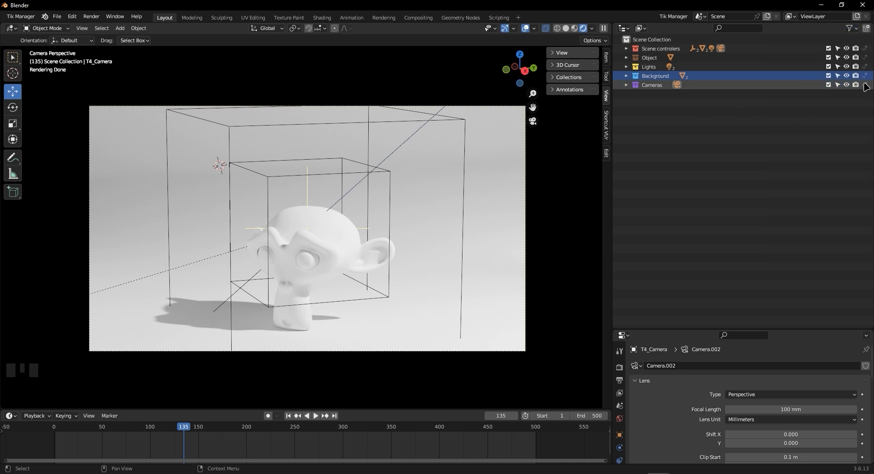
left_click(864, 76)
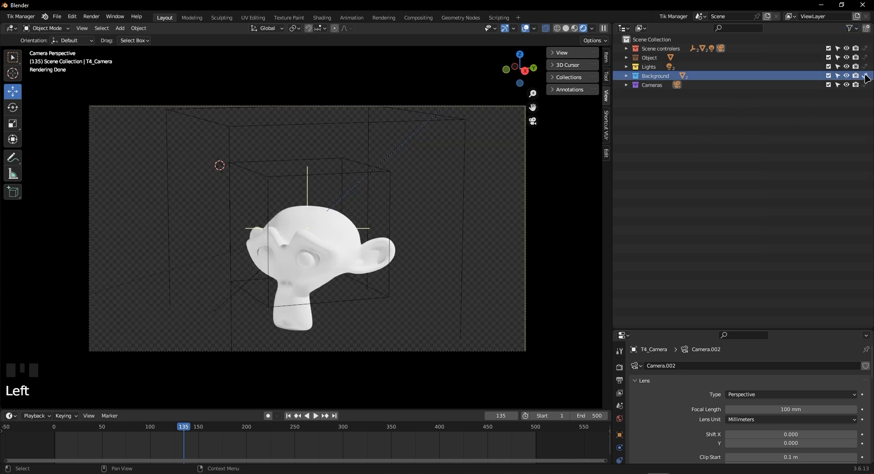
scroll(299, 268, "up", 2)
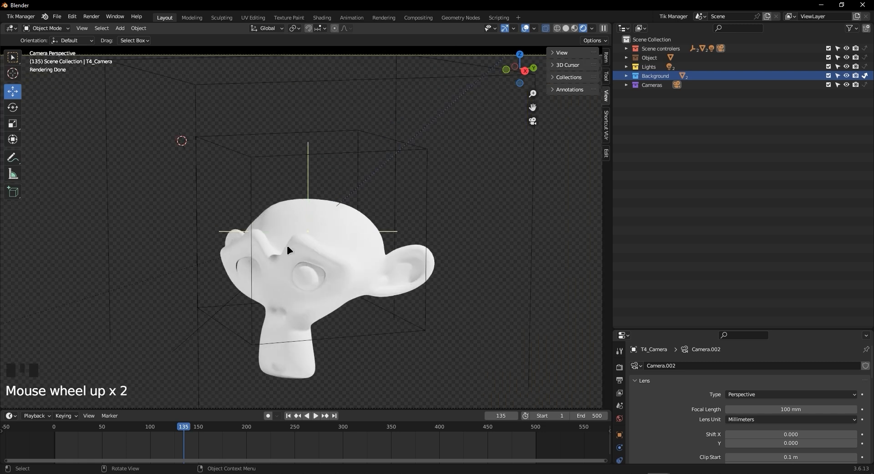
scroll(280, 289, "down", 1)
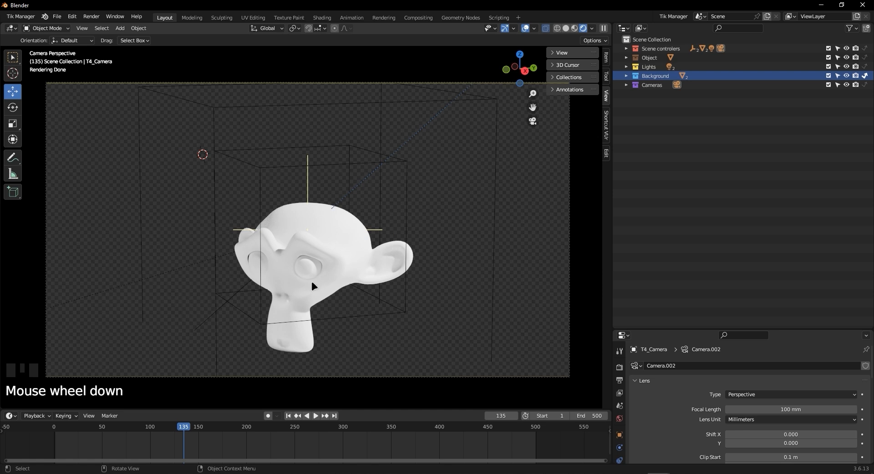
scroll(318, 239, "down", 1)
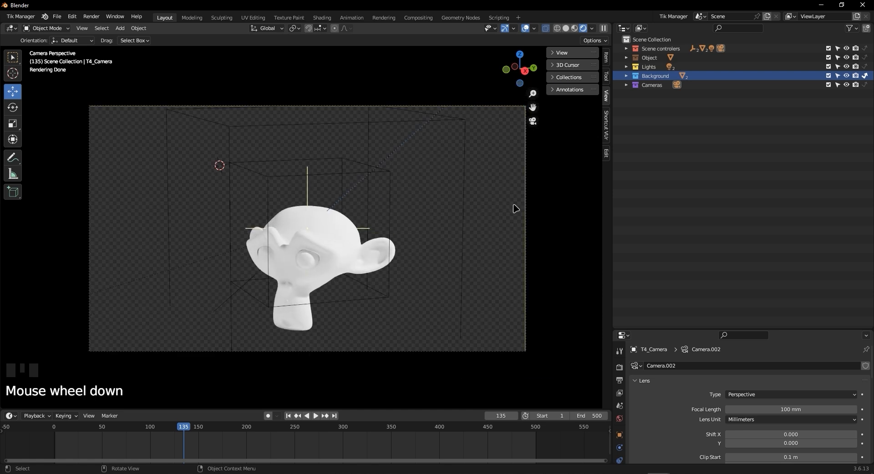
left_click(864, 76)
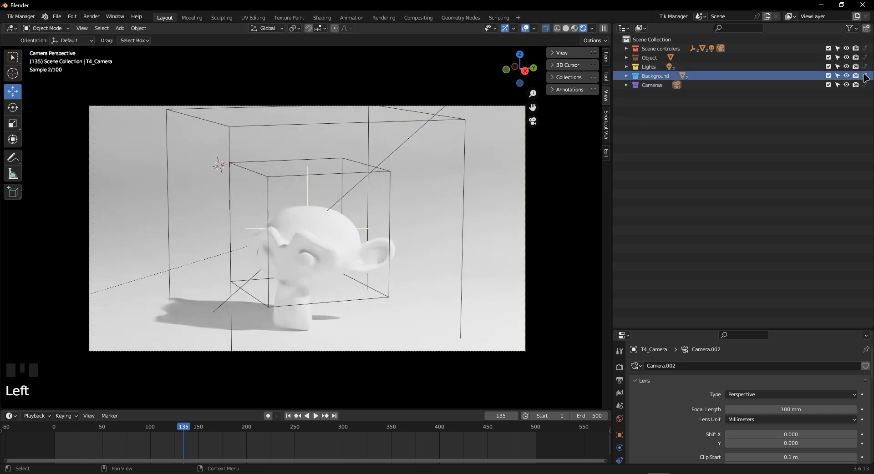
Step: Show the Holdout toggles alongside the other restriction toggles in the outliner
left_click(850, 28)
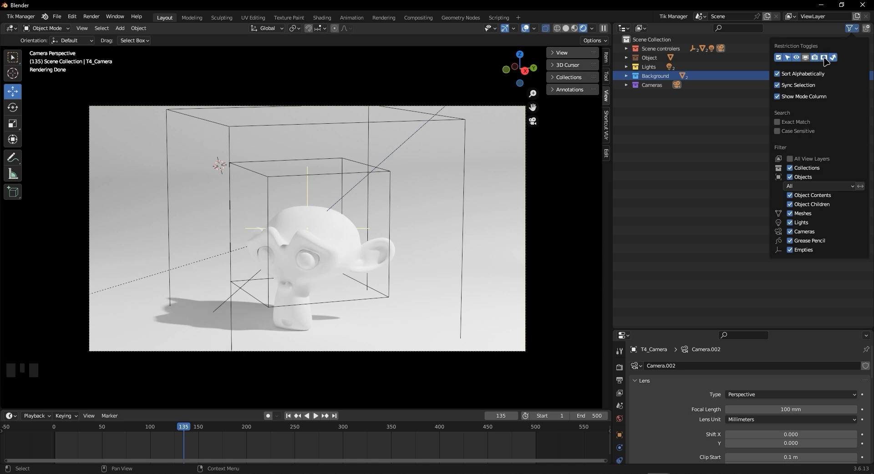
left_click(715, 149)
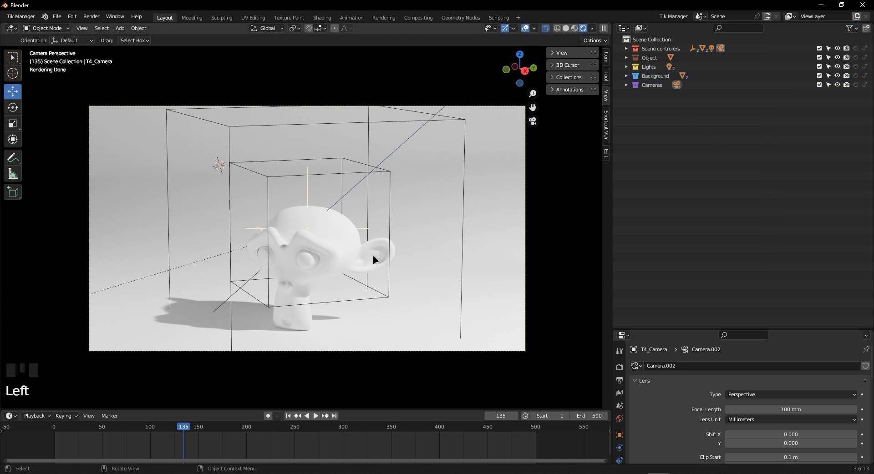
Step: Examine how Suzanne's neck meets the backdrop and the shadows around its base
scroll(292, 298, "up", 3)
middle_click_drag(279, 312, 281, 266, "shift")
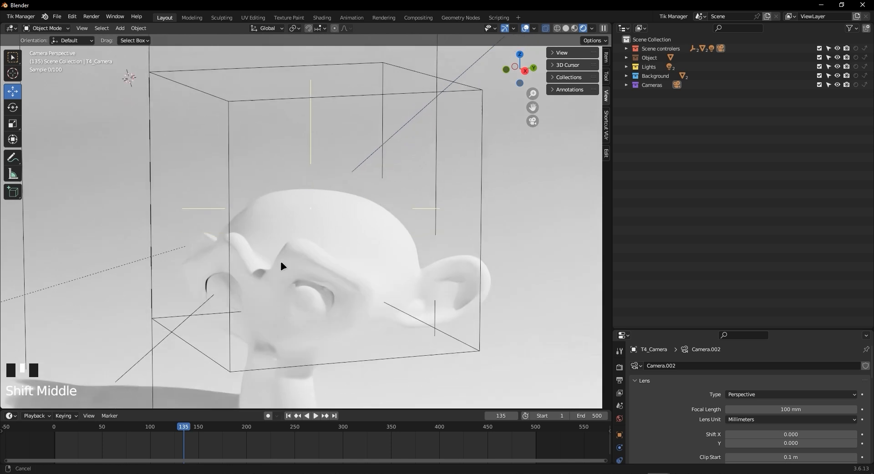
scroll(273, 273, "down", 3)
scroll(266, 282, "up", 3)
middle_click_drag(287, 342, 306, 283, "shift")
scroll(314, 291, "up", 2)
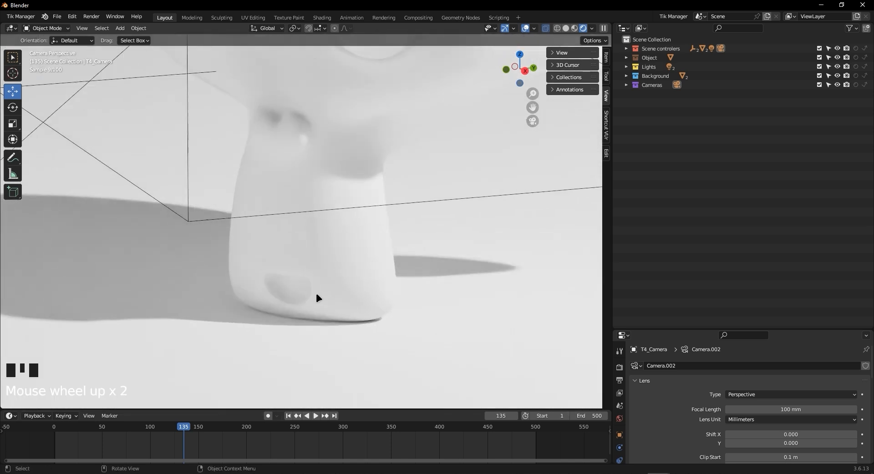
scroll(317, 297, "up", 1)
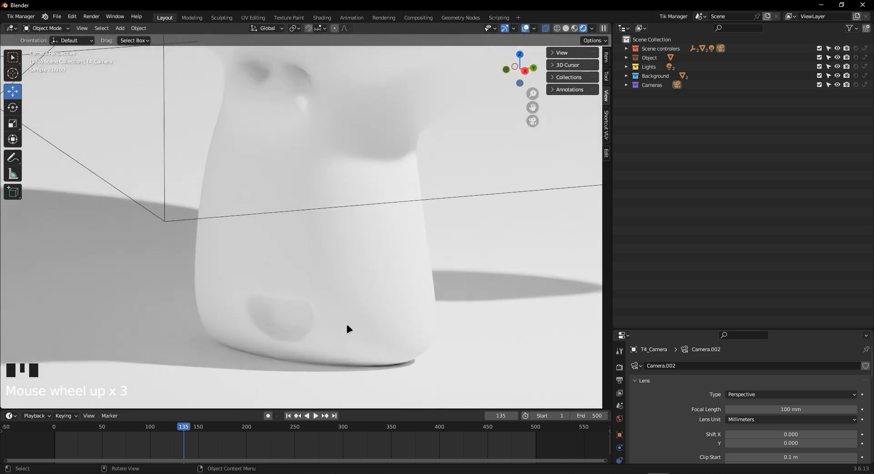
left_click(355, 328)
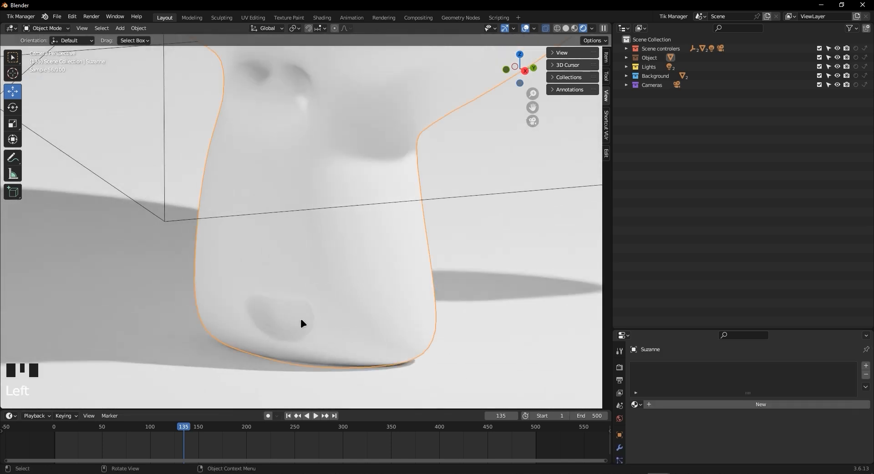
scroll(283, 366, "up", 1)
middle_click_drag(286, 361, 283, 238, "shift")
scroll(277, 273, "up", 2)
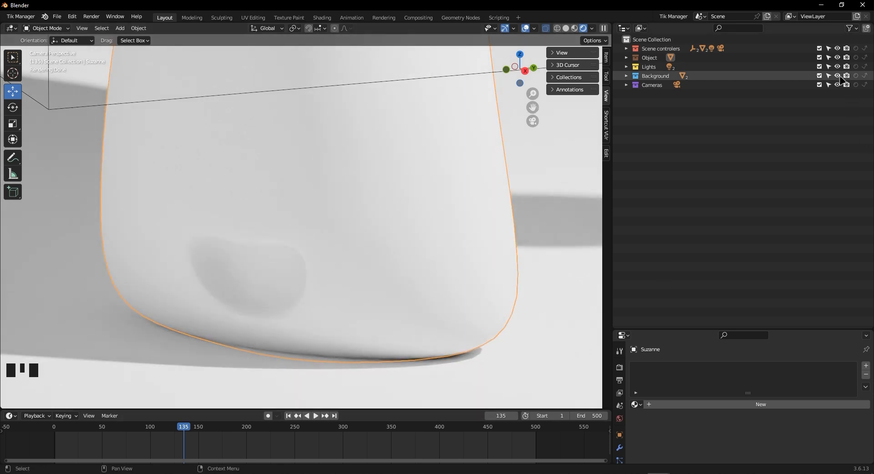
Step: Turn on Indirect Only for the Background collection, select the backdrop, and inspect the lower edge of Suzanne's neck
left_click(865, 76)
left_click(357, 369)
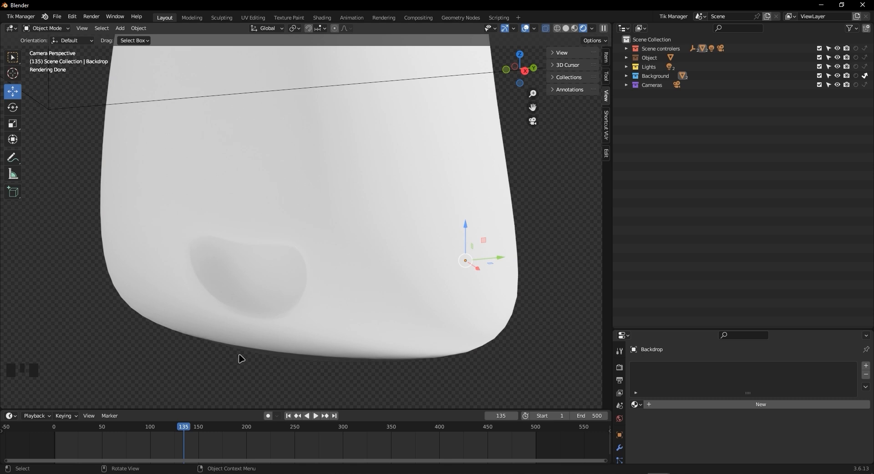
middle_click_drag(273, 355, 261, 263, "shift")
scroll(289, 196, "up", 9)
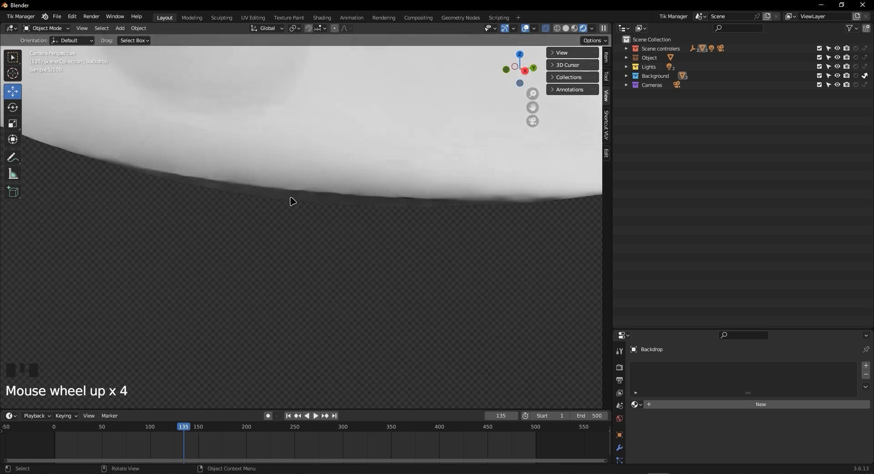
scroll(308, 168, "down", 1)
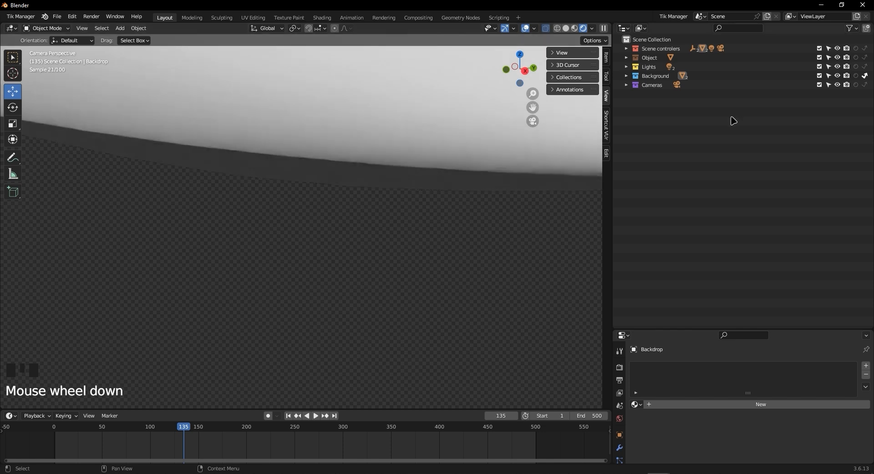
Step: Turn on Holdout for the Background collection and compare Suzanne's lower edge, viewed close up and as a whole
left_click(855, 76)
scroll(398, 181, "down", 8)
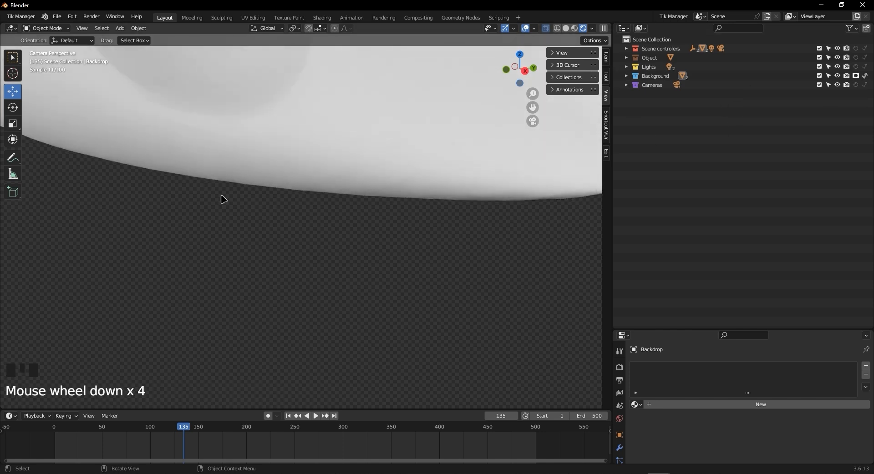
scroll(308, 178, "down", 5)
scroll(309, 179, "up", 1)
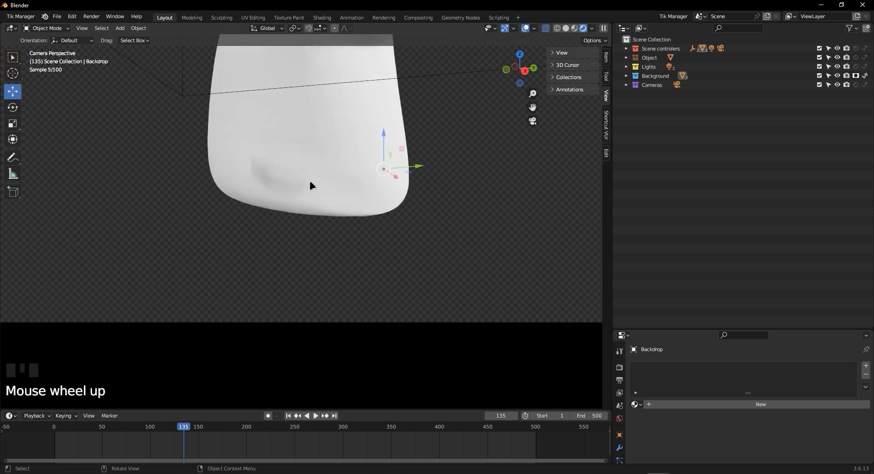
scroll(310, 178, "down", 5)
middle_click_drag(412, 141, 637, 139, "shift")
scroll(406, 224, "down", 3)
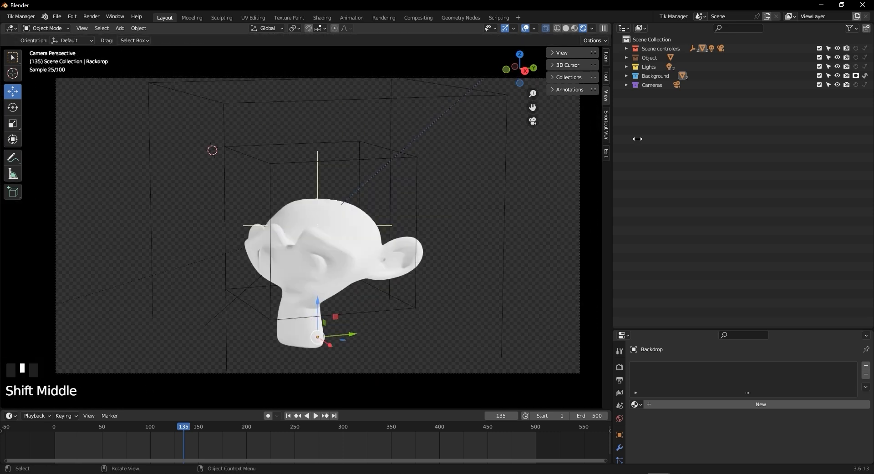
Step: Toggle Indirect Only and Holdout on the Background collection to compare them, leaving both off
left_click(865, 76)
left_click(865, 77)
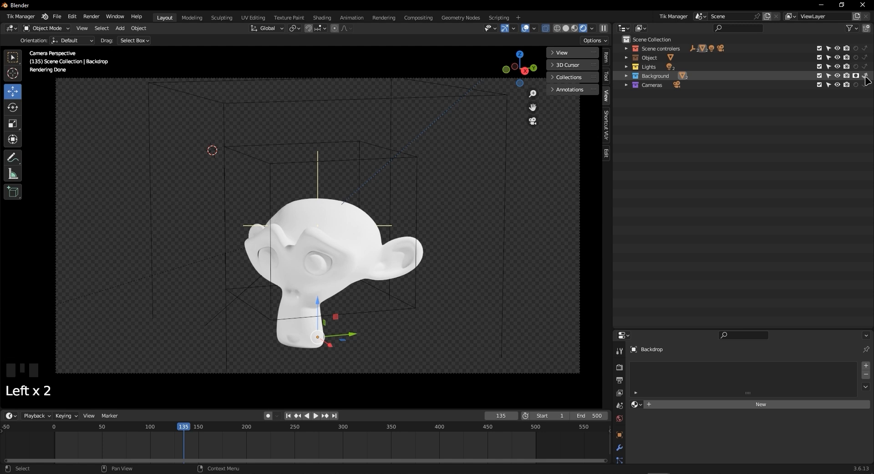
left_click(865, 77)
left_click(856, 77)
left_click(856, 76)
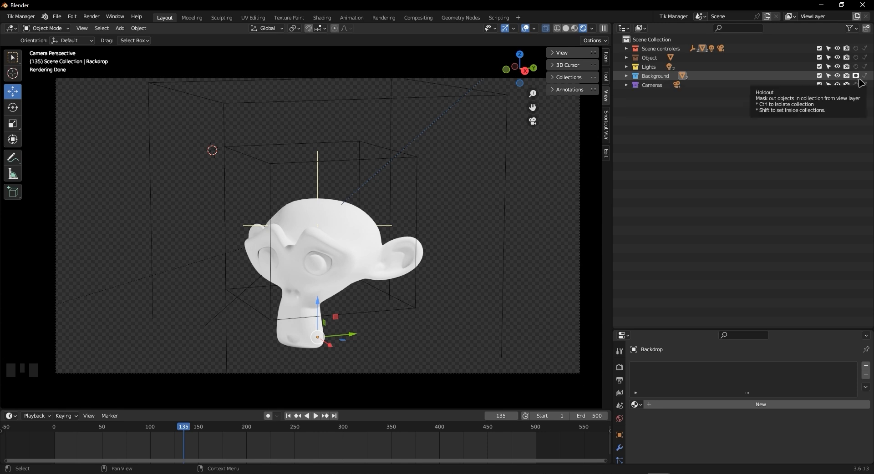
left_click(855, 76)
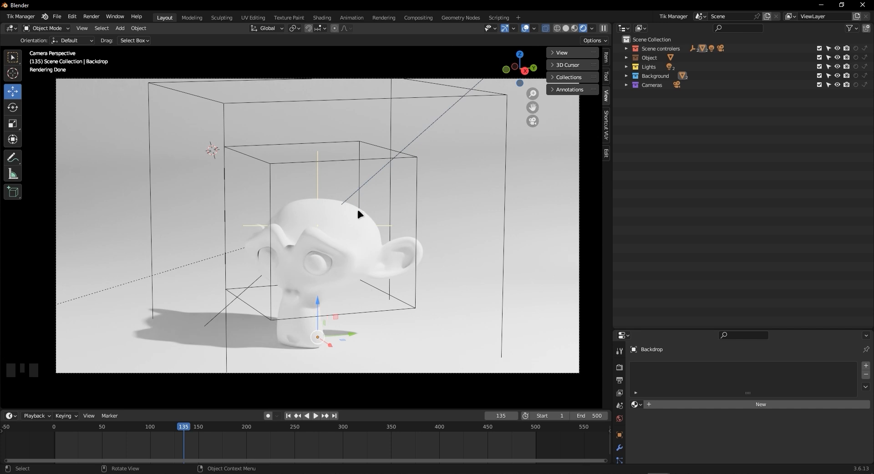
scroll(358, 208, "up", 4)
middle_click_drag(408, 315, 453, 246, "shift")
scroll(378, 224, "down", 3)
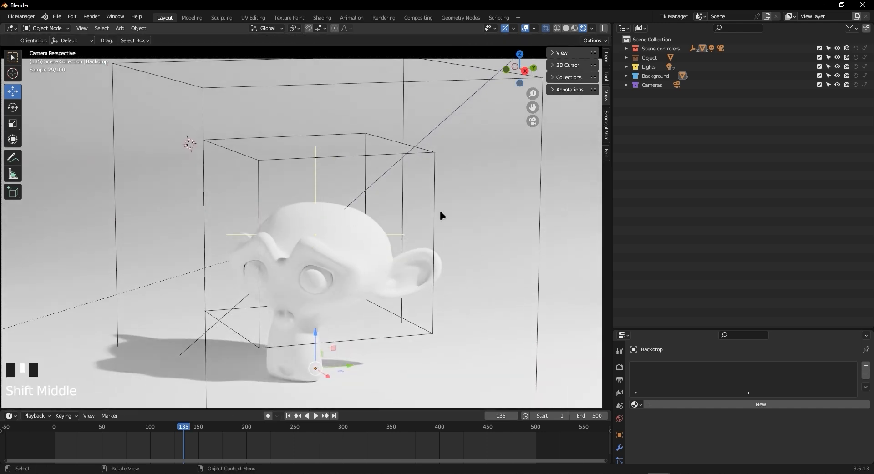
scroll(327, 140, "down", 2)
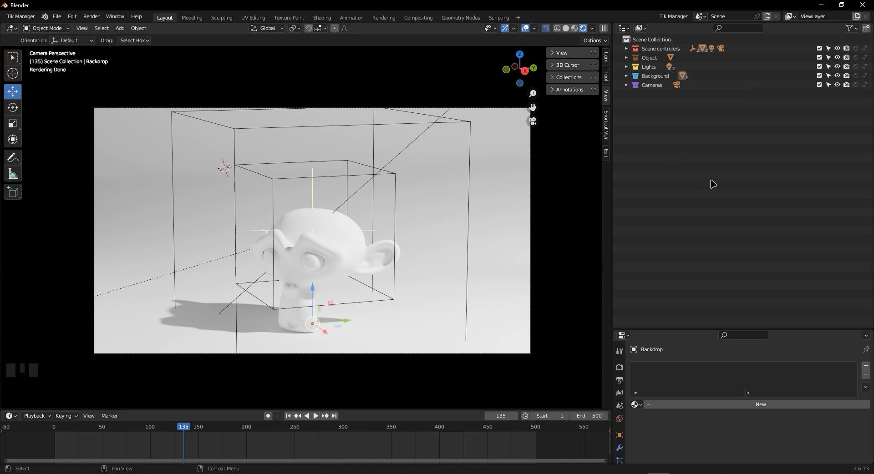
Step: Select the Background collection, enlarge the properties editor, and expand the Backdrop object's Visibility settings
left_click(645, 78)
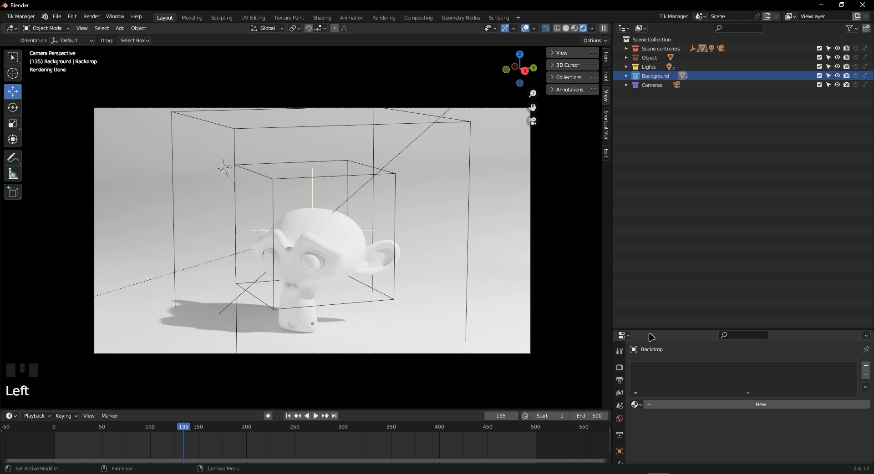
left_click_drag(649, 328, 642, 204)
left_click(620, 326)
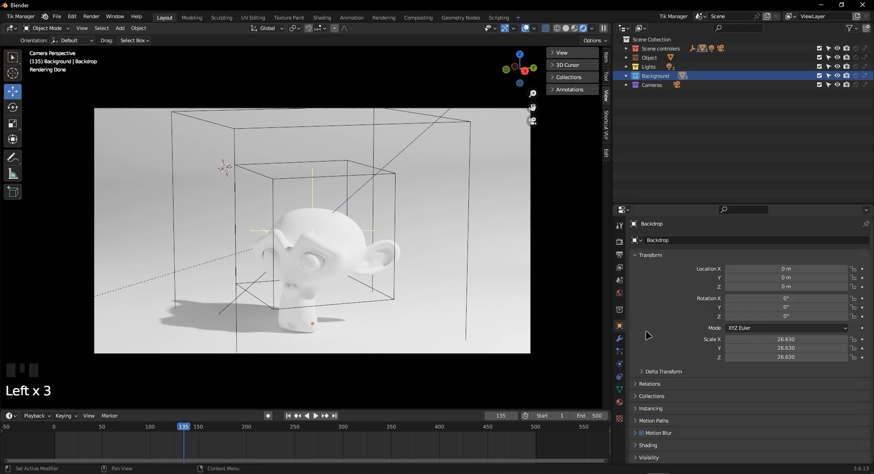
scroll(645, 309, "down", 8)
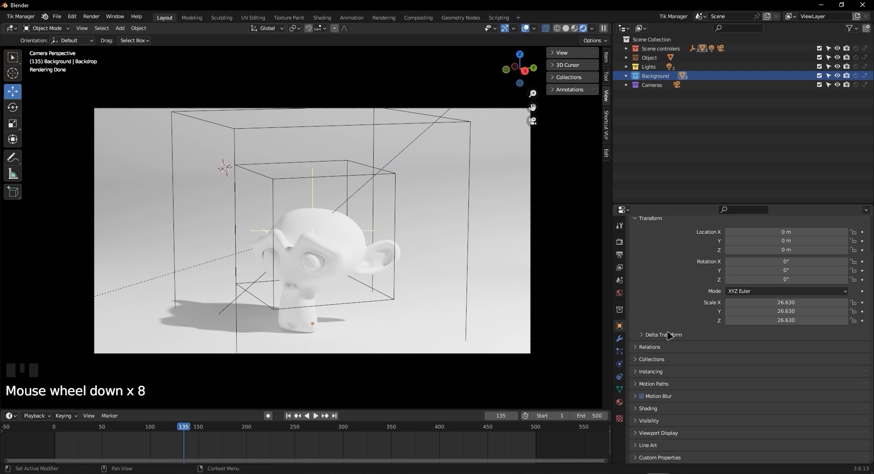
left_click(678, 426)
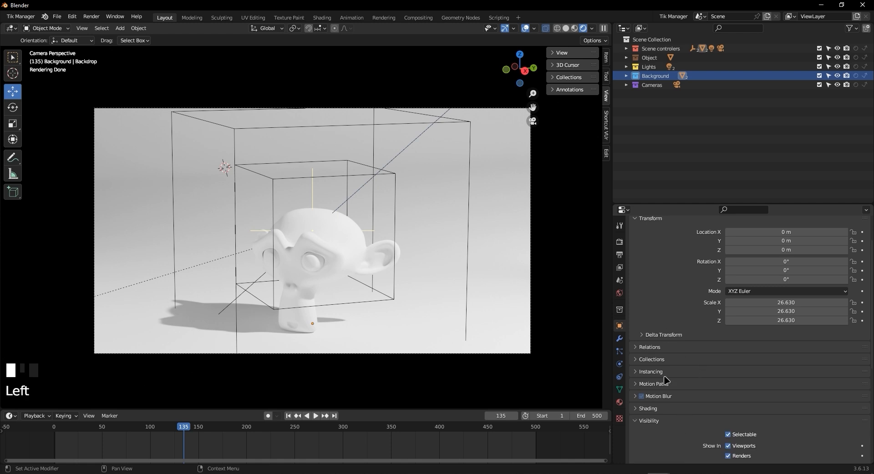
scroll(664, 379, "down", 6)
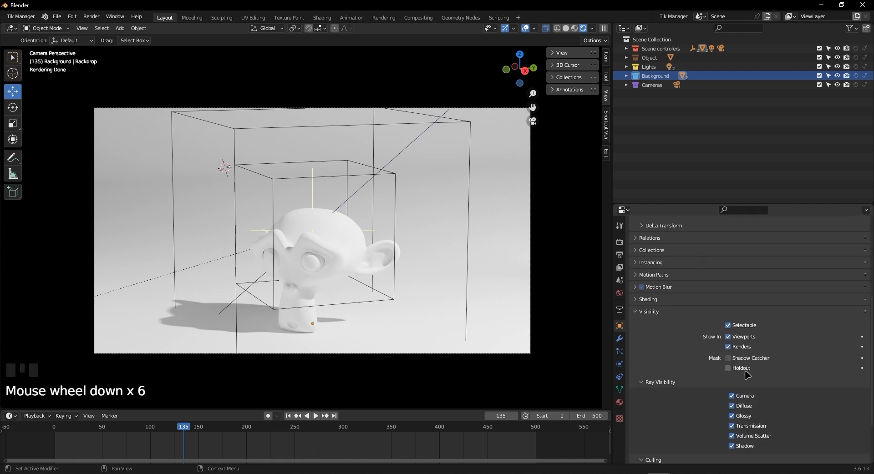
Step: Try the Holdout mask on the Backdrop object and switch it off again
left_click(735, 369)
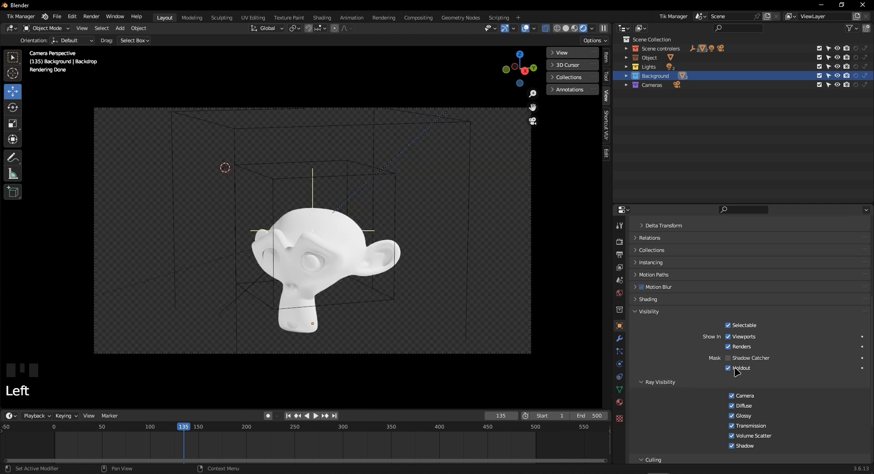
left_click(734, 369)
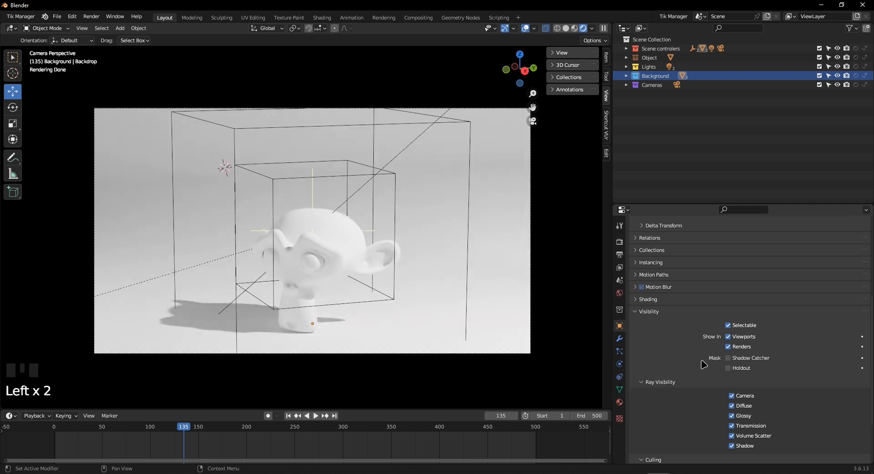
Step: Turn on Shadow Catcher for the Backdrop object and examine the shadows around Suzanne's neck
left_click(729, 360)
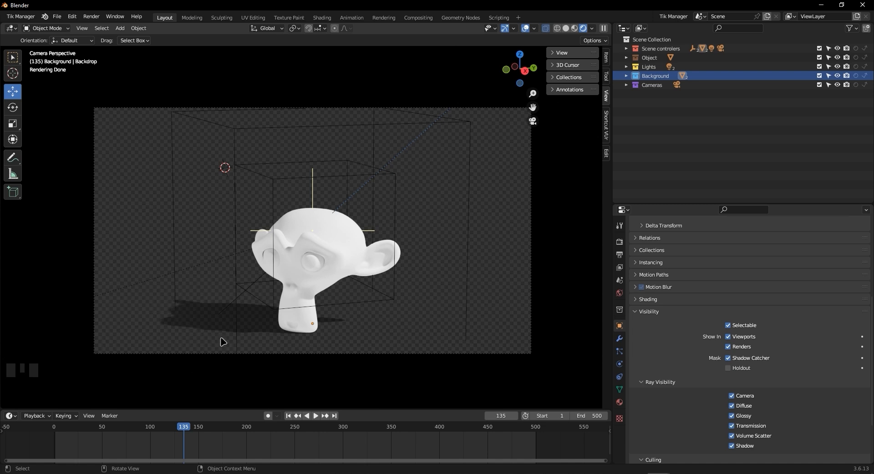
scroll(321, 300, "up", 4)
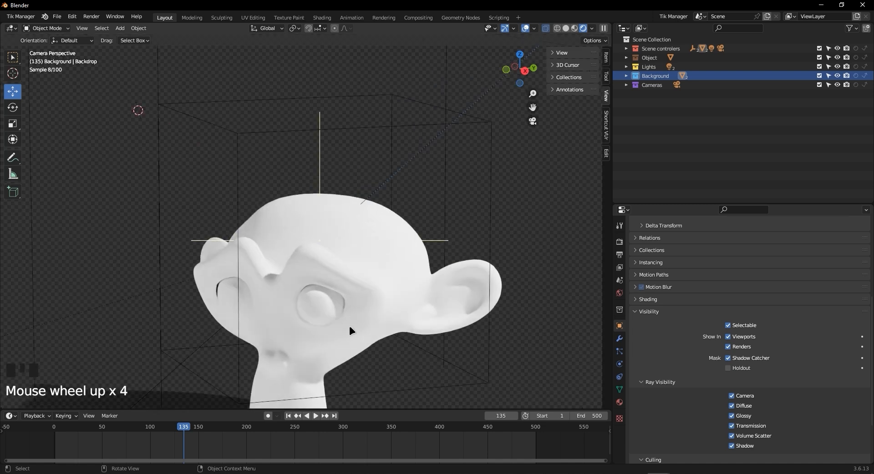
middle_click_drag(349, 324, 381, 131, "shift")
scroll(321, 264, "up", 4)
middle_click_drag(321, 264, 361, 284, "shift")
scroll(357, 305, "up", 4)
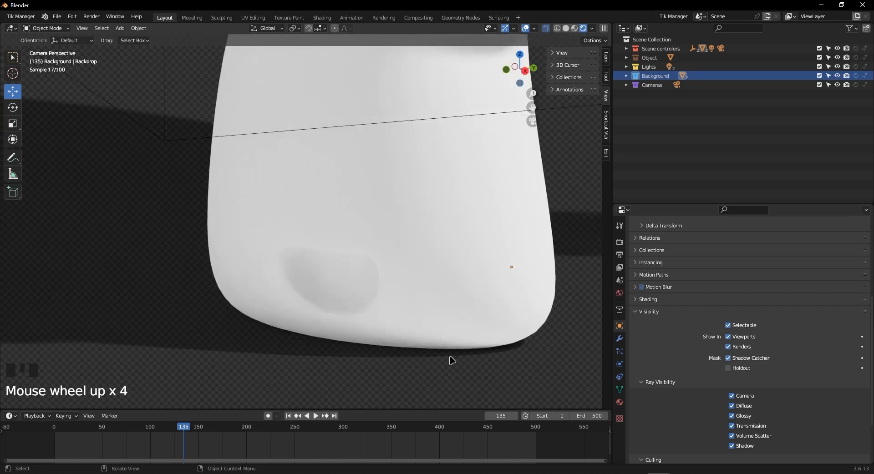
scroll(355, 332, "down", 7)
middle_click_drag(244, 279, 264, 340, "shift")
scroll(314, 276, "down", 4)
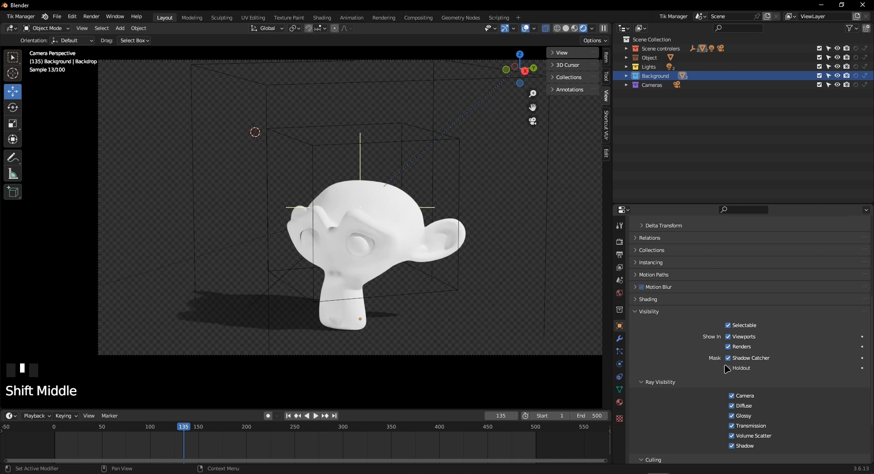
Step: Compare the Backdrop's Shadow Catcher and Holdout masks by switching between them, ending with only Shadow Catcher on
left_click(728, 359)
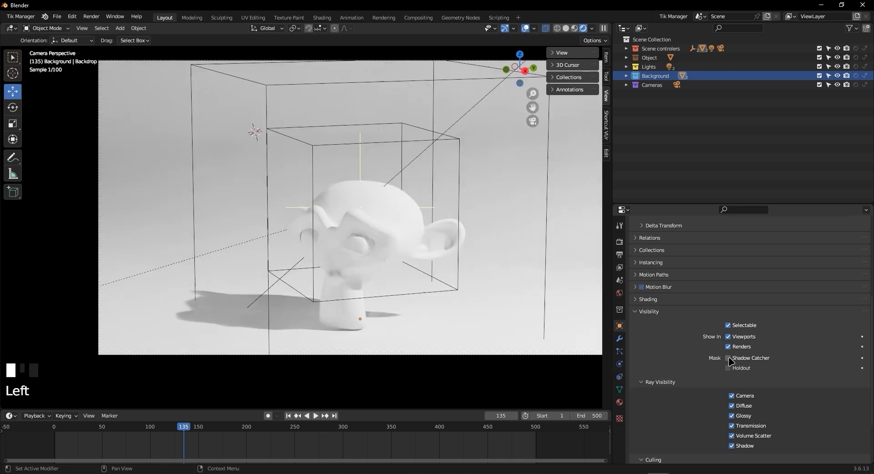
left_click(728, 369)
left_click(728, 369)
left_click(728, 359)
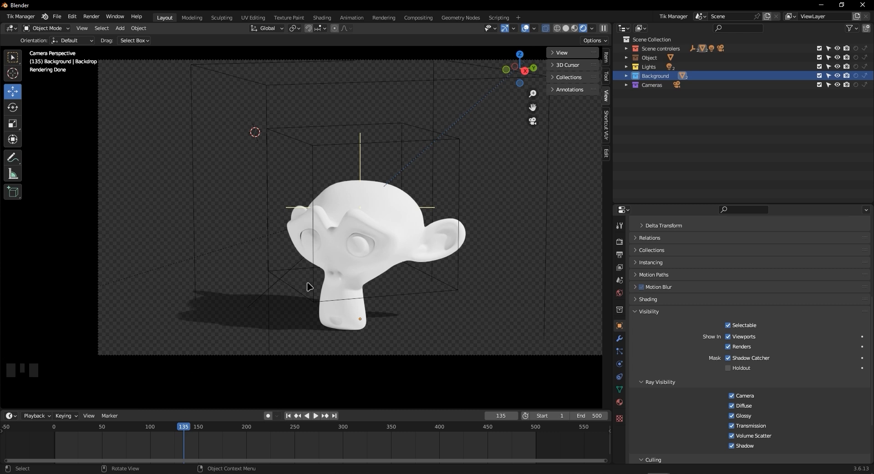
scroll(309, 287, "down", 2)
middle_click_drag(373, 236, 315, 262, "shift")
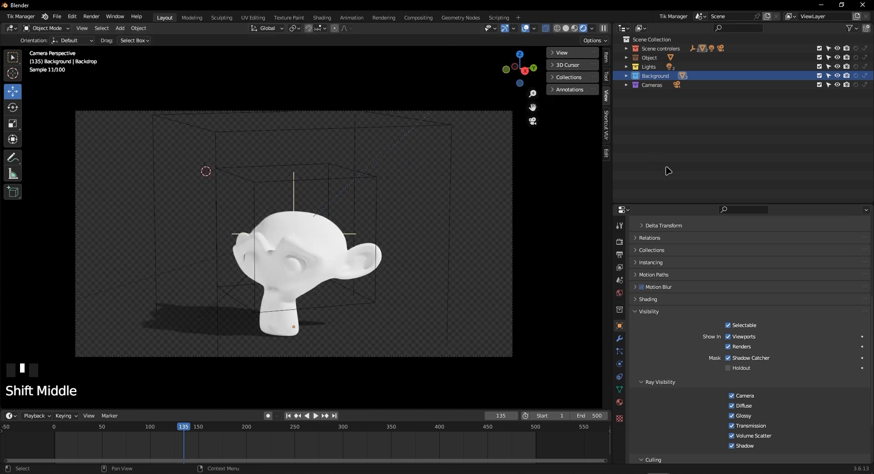
Step: Select the Object collection and switch the Backdrop's Shadow Catcher off and on twice to compare the render
left_click(650, 62)
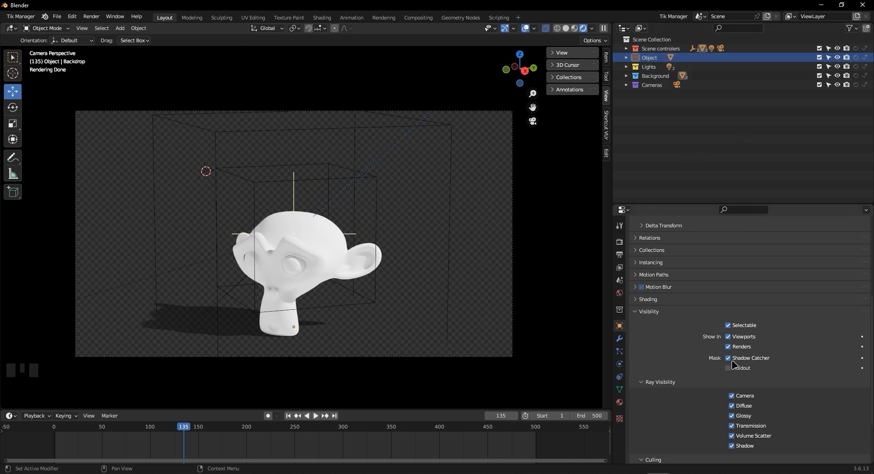
left_click(703, 59)
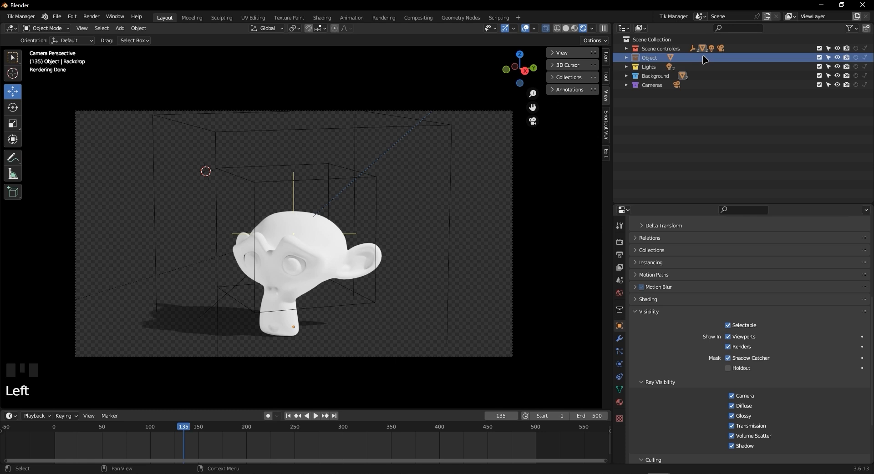
left_click(728, 358)
left_click(729, 359)
left_click(731, 360)
left_click(730, 360)
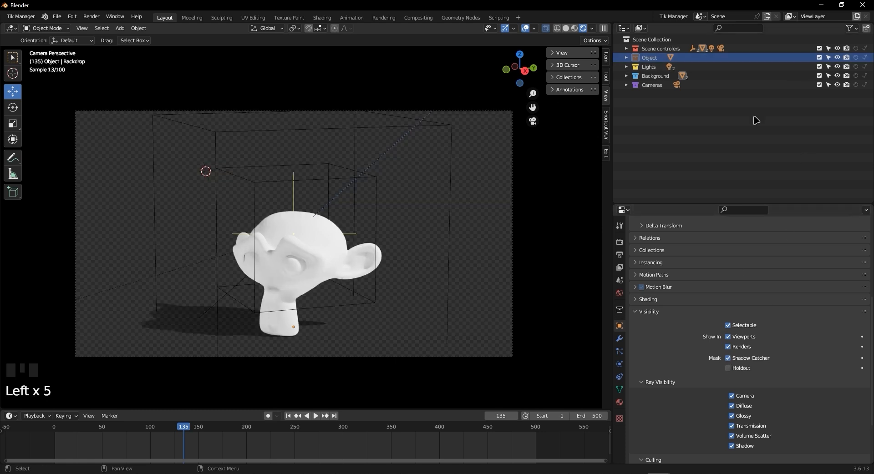
Step: Set the Object collection to Holdout and inspect the isolated shadow on the backdrop
left_click(739, 59)
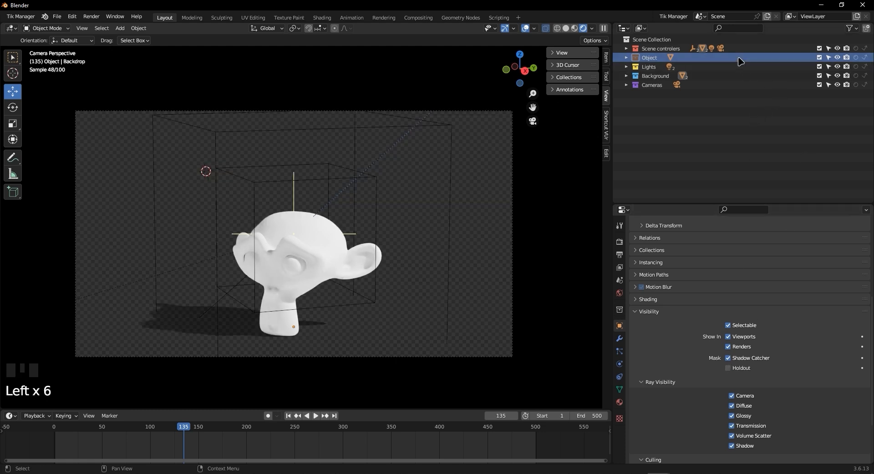
left_click(856, 58)
scroll(314, 323, "up", 5)
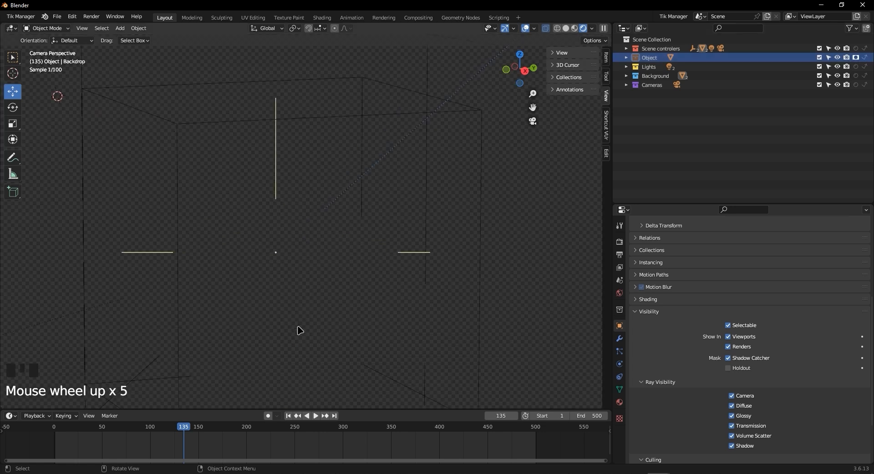
middle_click_drag(355, 310, 403, 236, "shift")
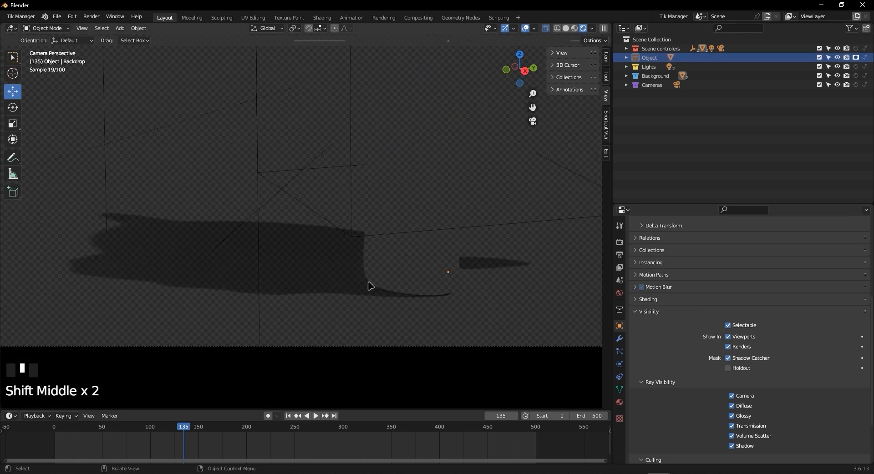
scroll(370, 286, "down", 6)
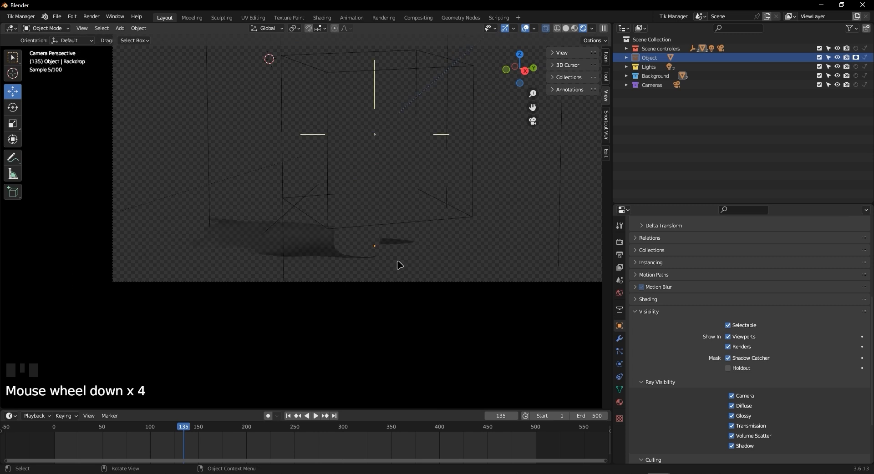
middle_click_drag(437, 198, 337, 221, "shift")
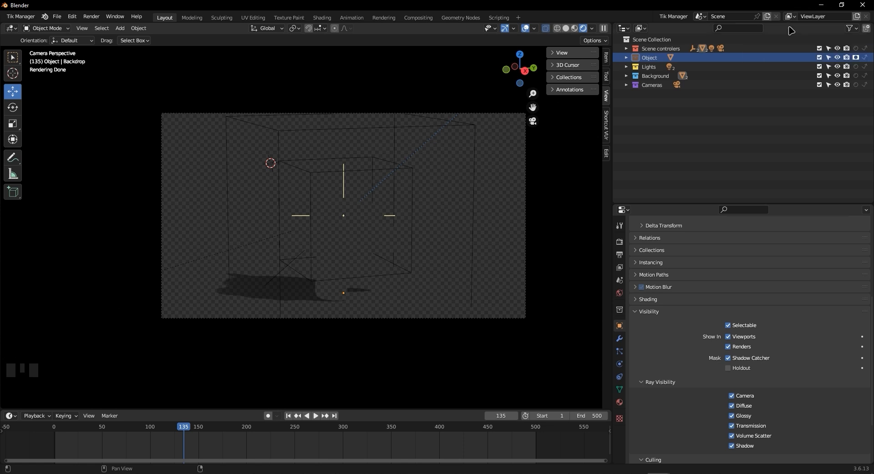
Step: Add a new view layer and set the Background collection to Holdout in it
left_click(856, 16)
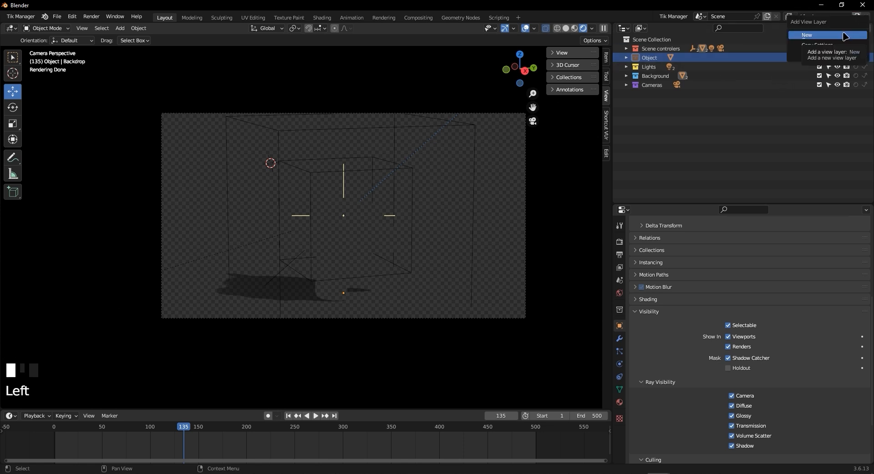
left_click(858, 19)
left_click(843, 35)
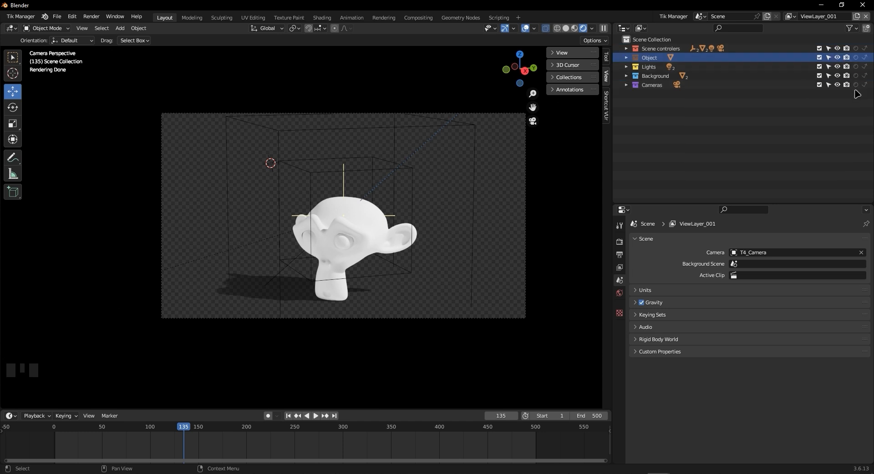
left_click(856, 75)
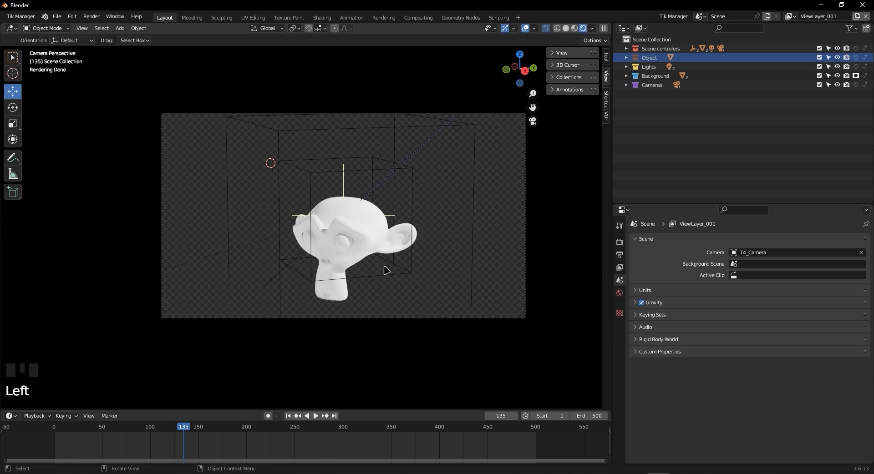
scroll(330, 288, "up", 4)
scroll(326, 250, "down", 3)
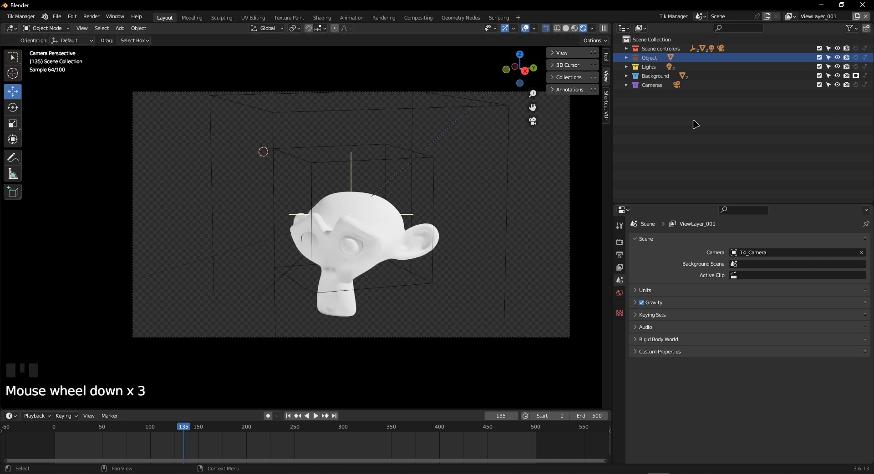
Step: Rename the new view layer Objects and the original view layer Shadow
left_click(819, 17)
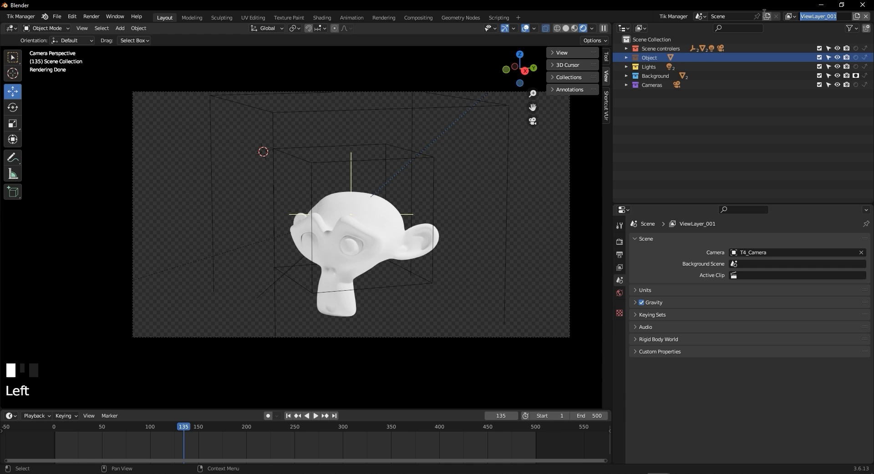
type("Objects")
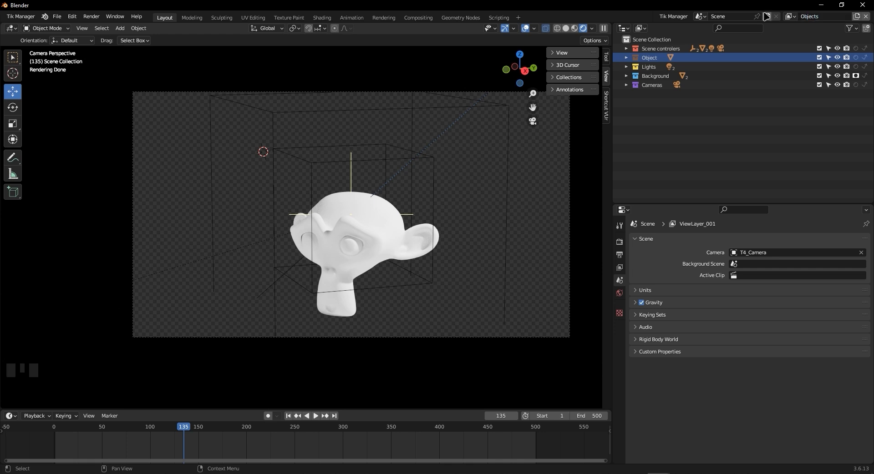
left_click(788, 16)
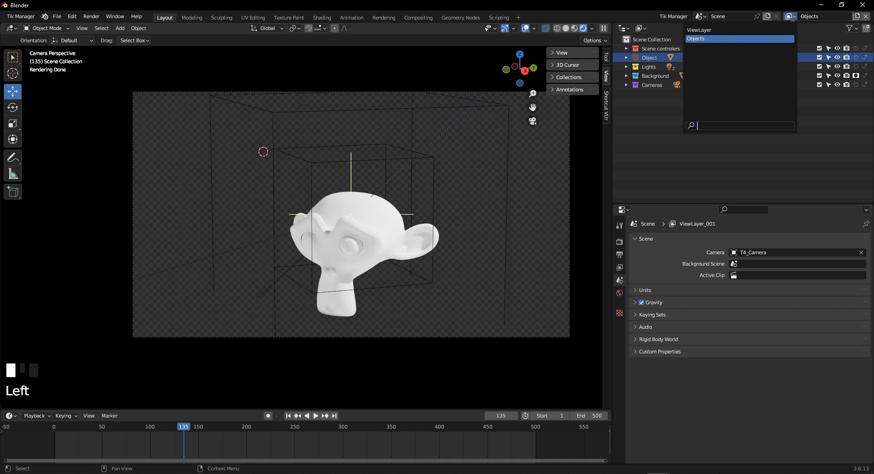
left_click(762, 30)
left_click(812, 16)
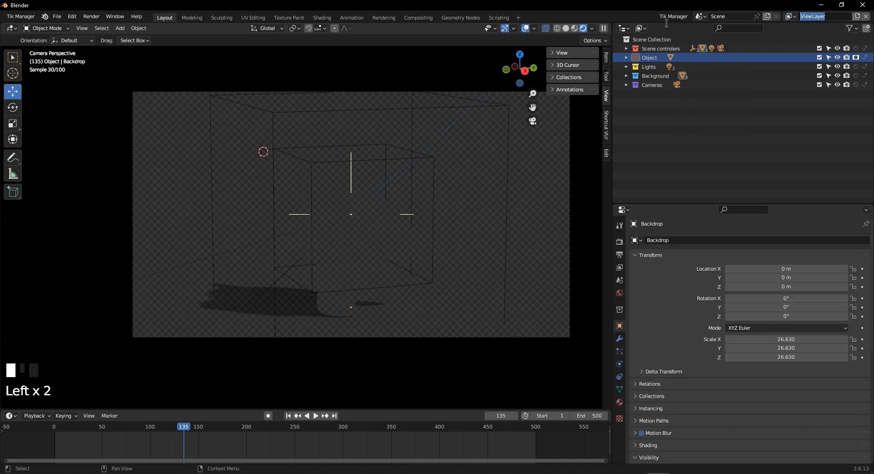
type("Shado")
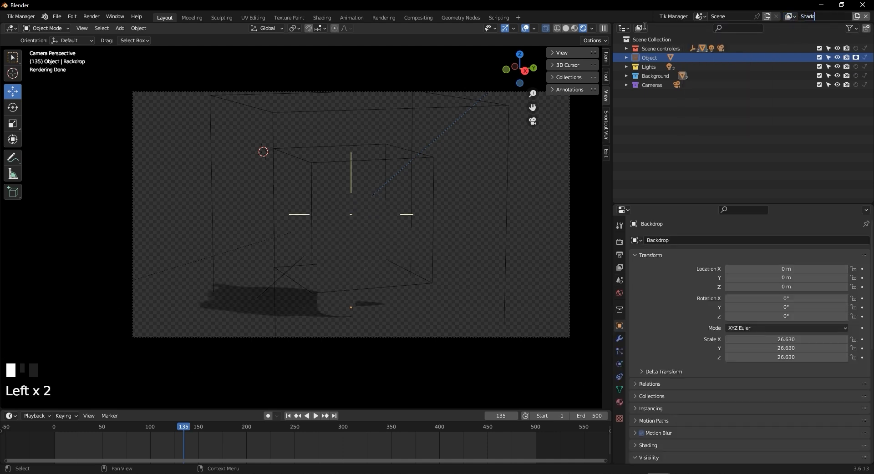
type("w")
key("Return")
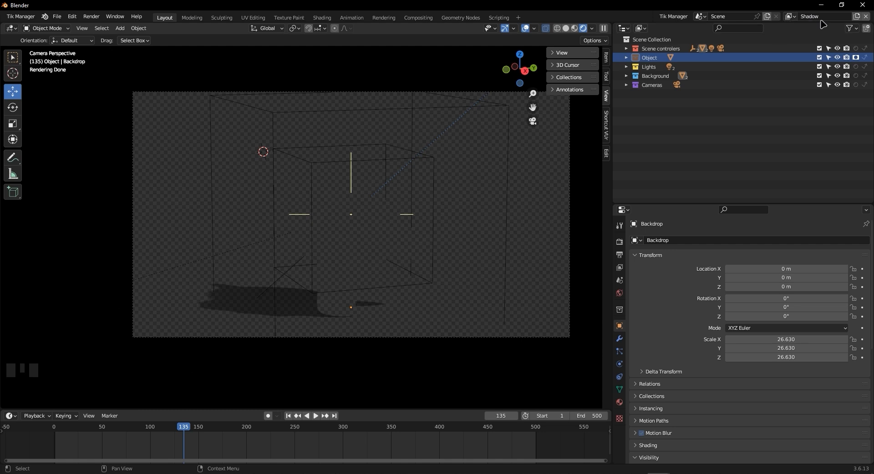
Step: Add another new view layer and name it Background
left_click(855, 18)
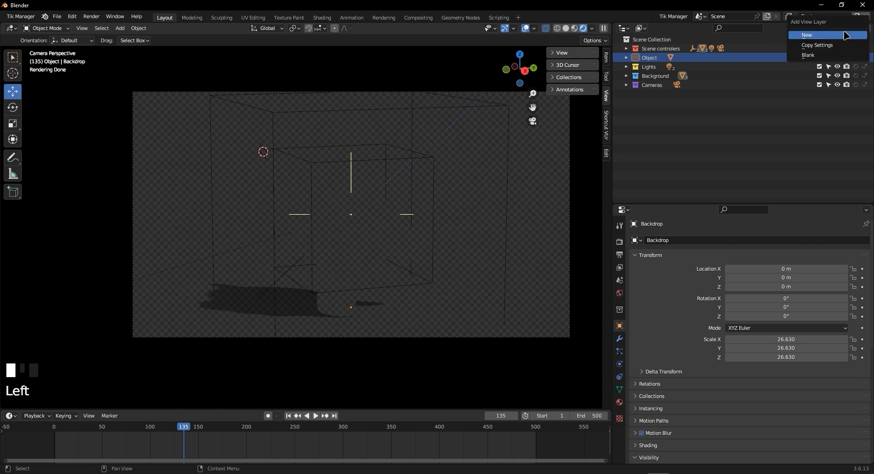
left_click(844, 35)
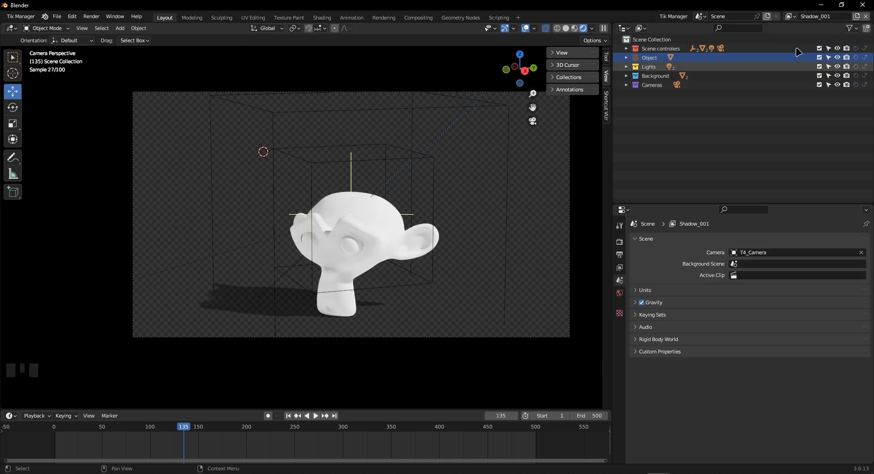
left_click(835, 13)
type("Backgro")
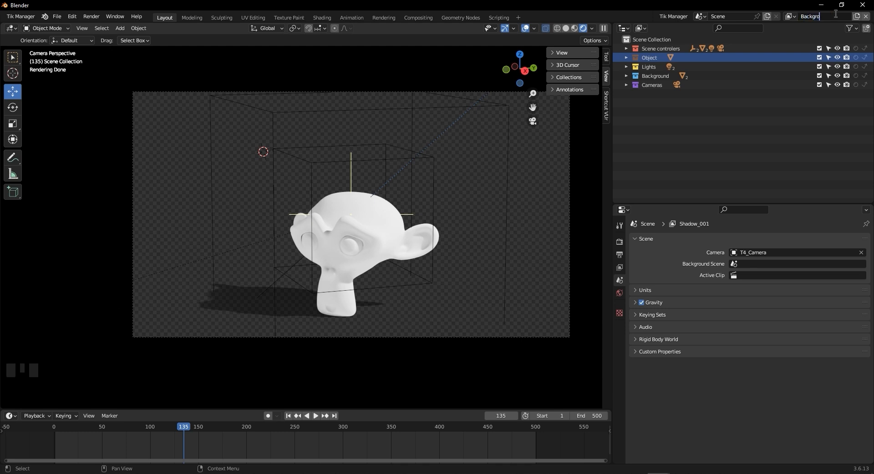
type("und")
key("Return")
Step: Select the Backdrop object in the Background collection and turn off its Shadow Catcher mask
left_click(656, 77)
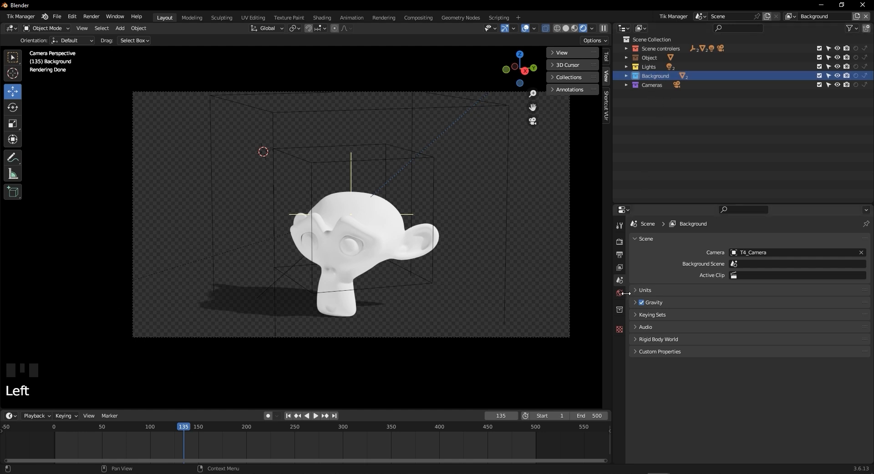
left_click(651, 77)
left_click(665, 138)
left_click(648, 76)
left_click(627, 76)
left_click(666, 87)
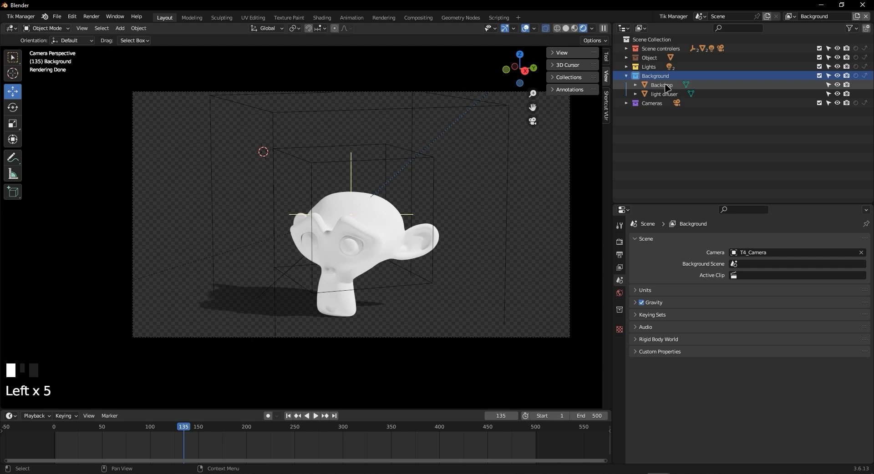
left_click(666, 86)
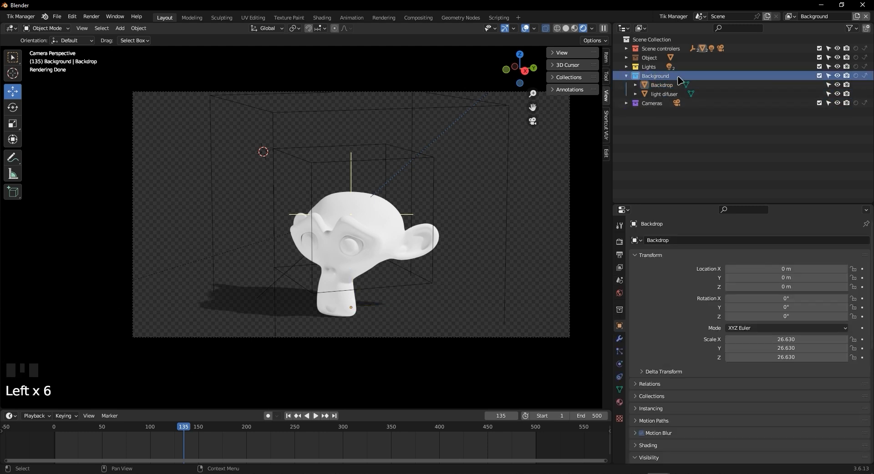
left_click(626, 76)
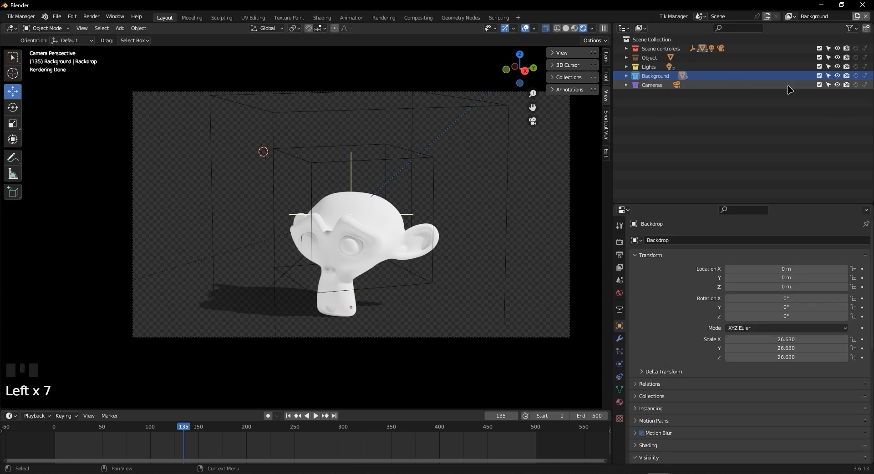
left_click(855, 77)
left_click(856, 76)
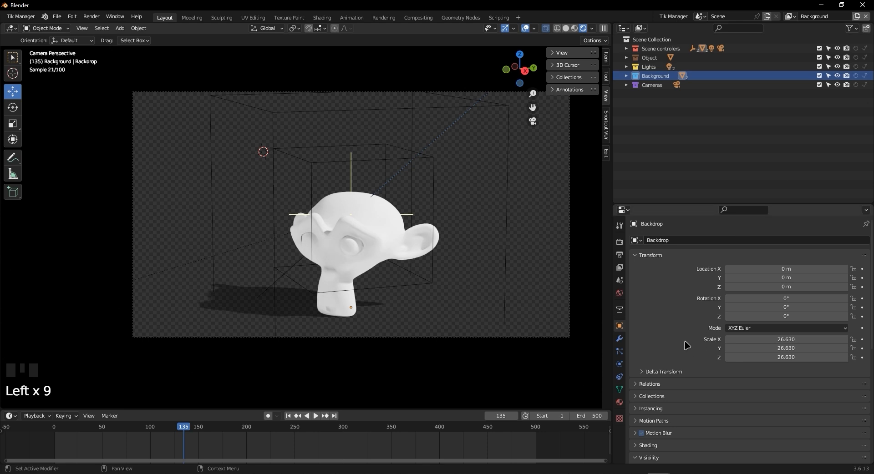
scroll(682, 355, "down", 7)
scroll(676, 359, "down", 6)
left_click(728, 291)
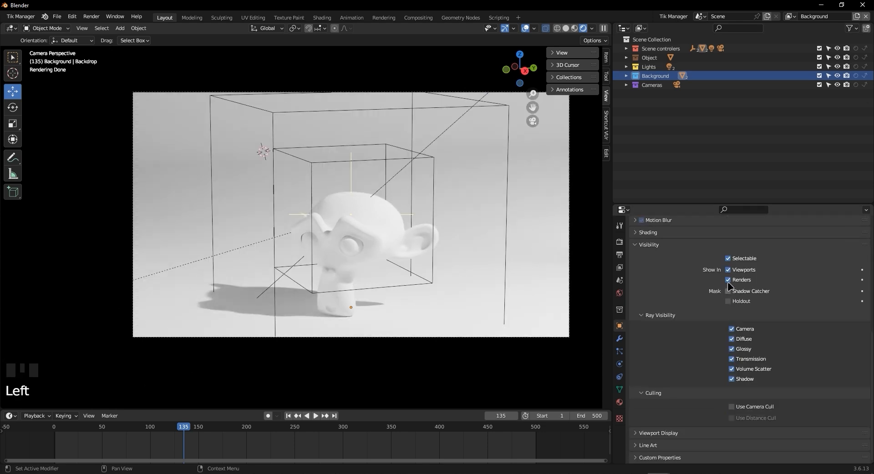
scroll(728, 286, "up", 3)
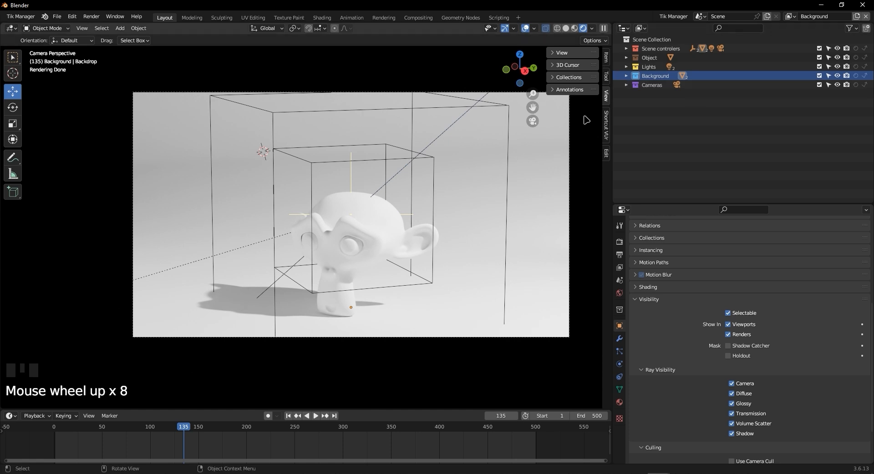
Step: Toggle the Object collection in the Background view layer to compare the render, ending with it excluded
left_click(819, 58)
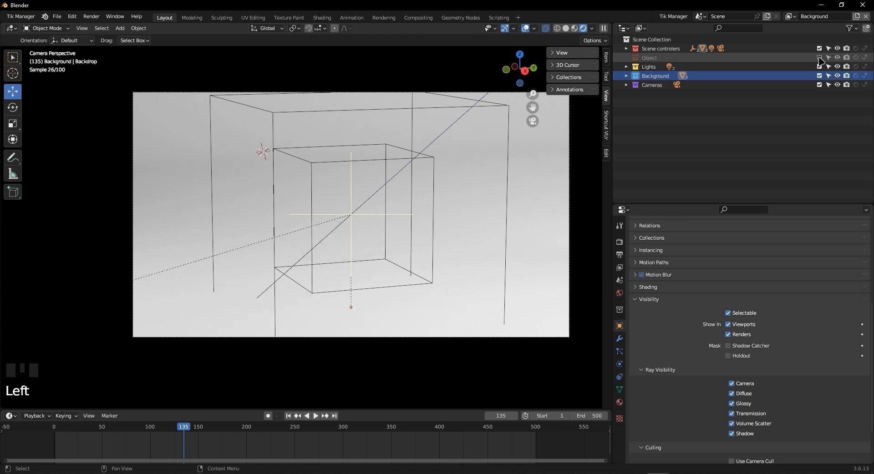
left_click(819, 59)
left_click(819, 58)
left_click(819, 58)
left_click(819, 58)
left_click(765, 144)
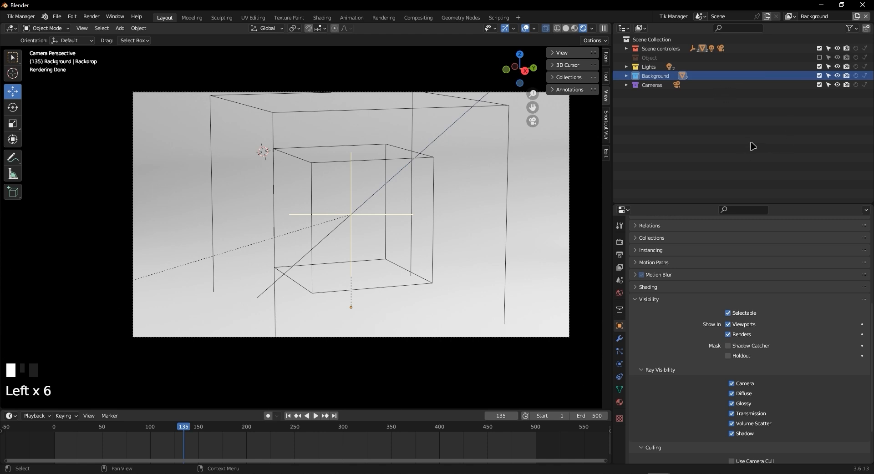
Step: Switch to the Objects view layer and then to the Shadow view layer to compare their renders
left_click(791, 16)
left_click(762, 40)
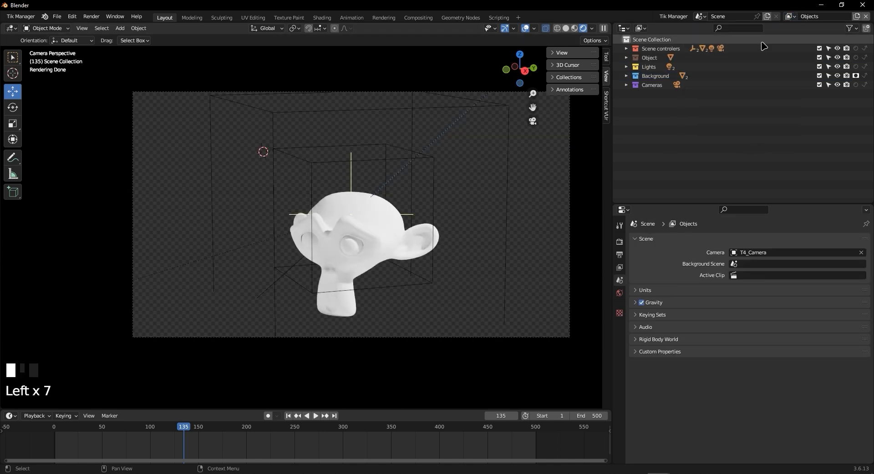
left_click(797, 17)
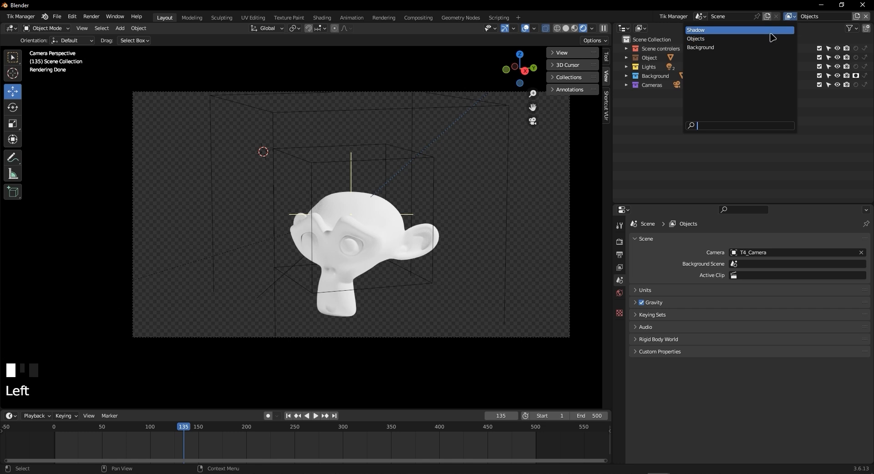
left_click(774, 32)
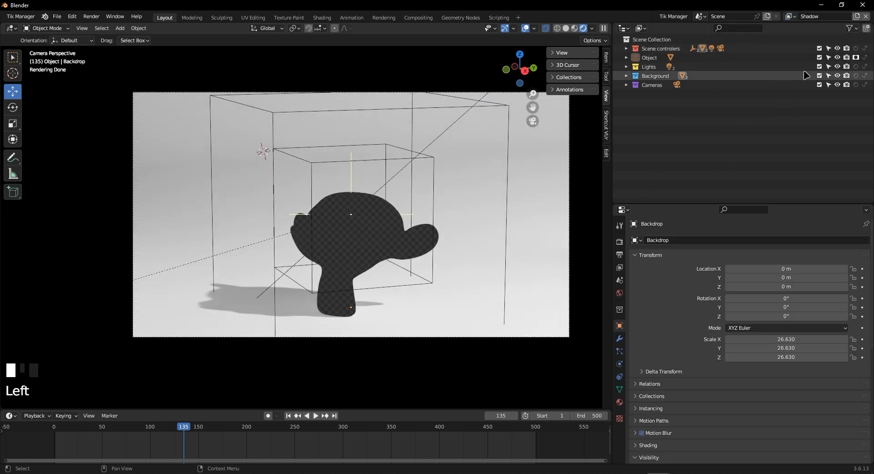
left_click(790, 17)
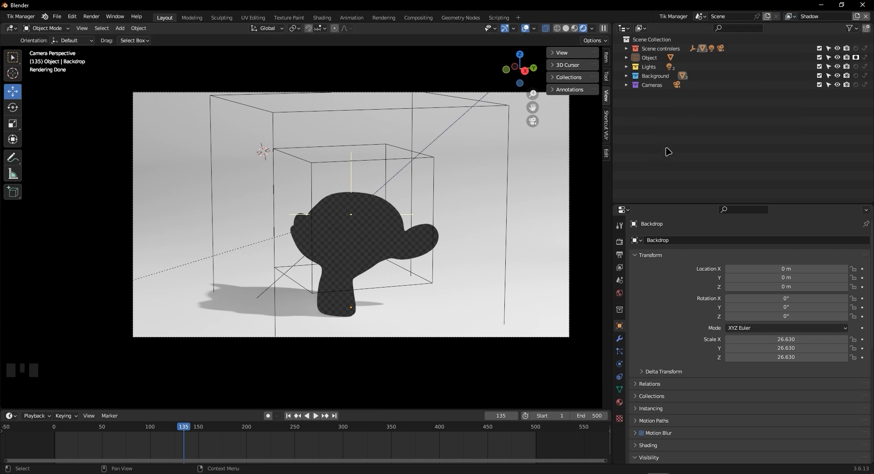
Step: Turn on Shadow Catcher for the Backdrop object, then switch to the Background view layer to check its effect there
left_click(651, 76)
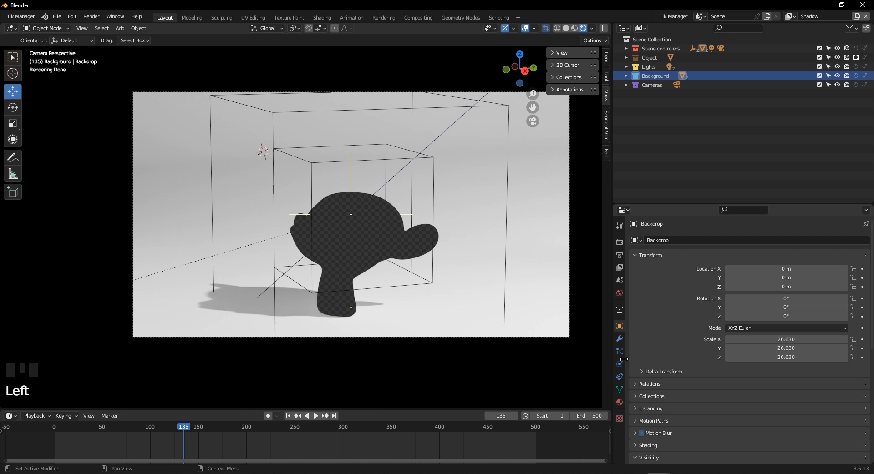
scroll(688, 330, "down", 7)
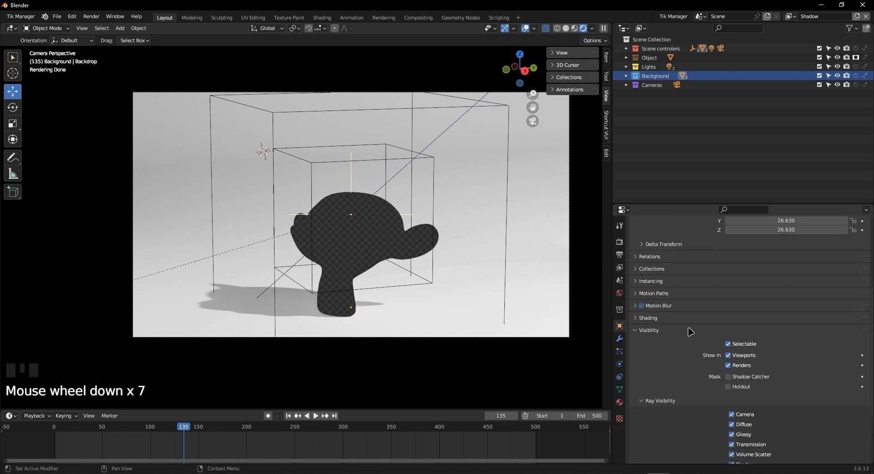
left_click(728, 377)
left_click(789, 17)
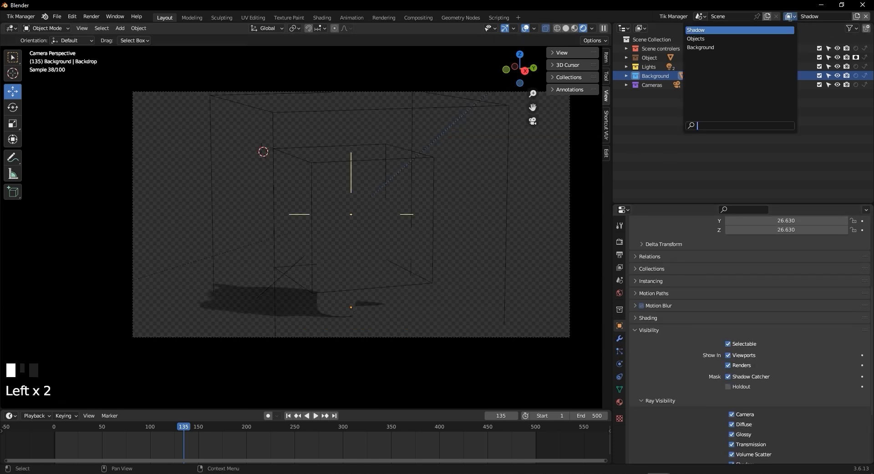
left_click(737, 49)
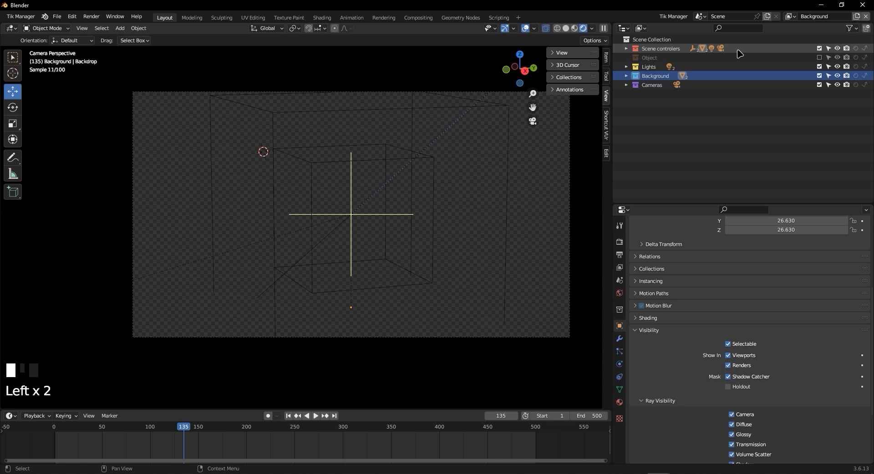
left_click(626, 75)
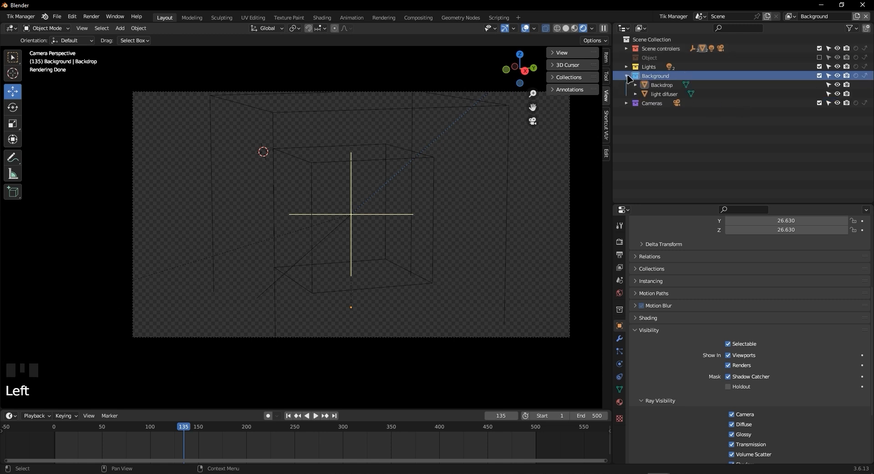
left_click(628, 78)
left_click(626, 76)
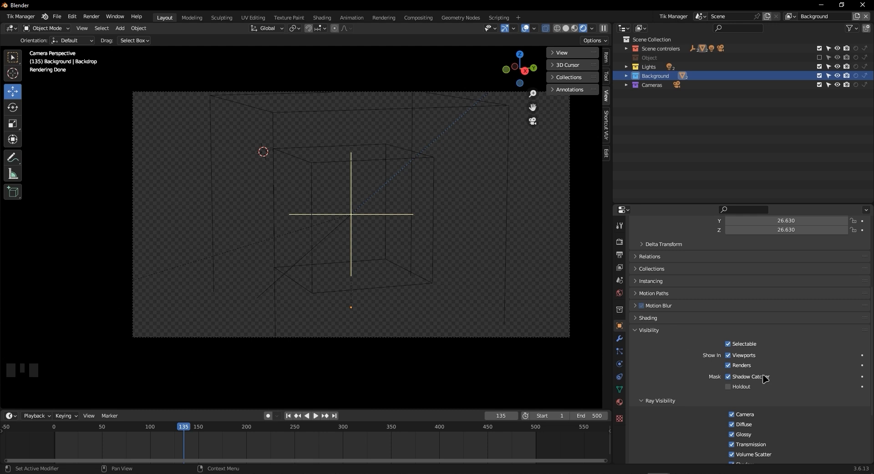
left_click(849, 28)
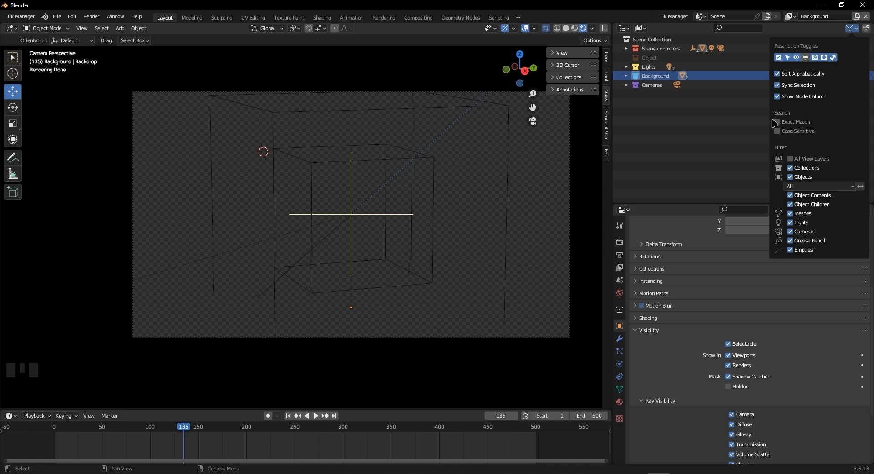
left_click(710, 117)
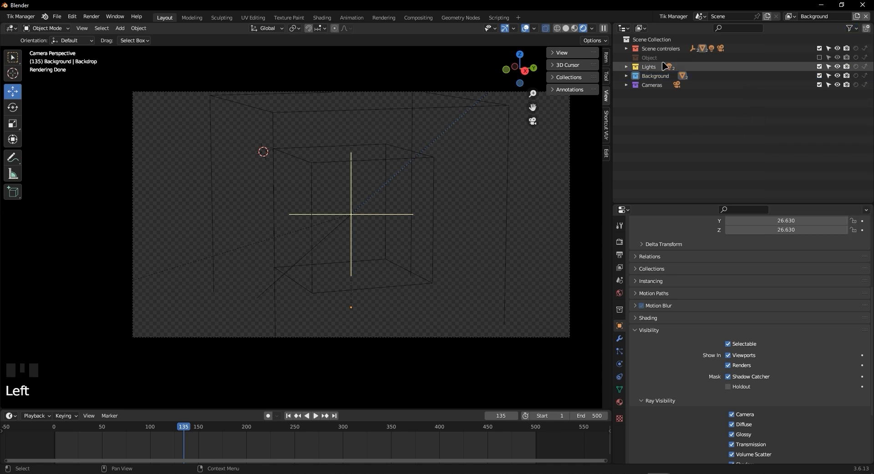
Step: Duplicate the Background collection together with its Backdrop and light difuser objects
left_click(657, 78)
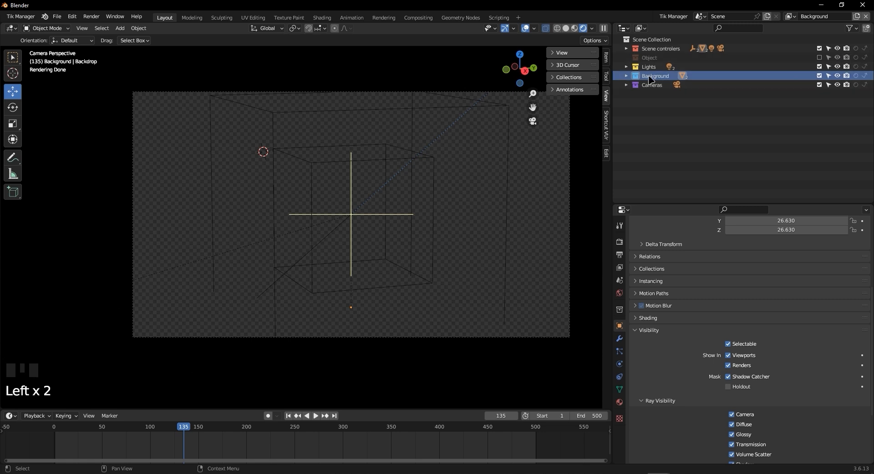
right_click(650, 79)
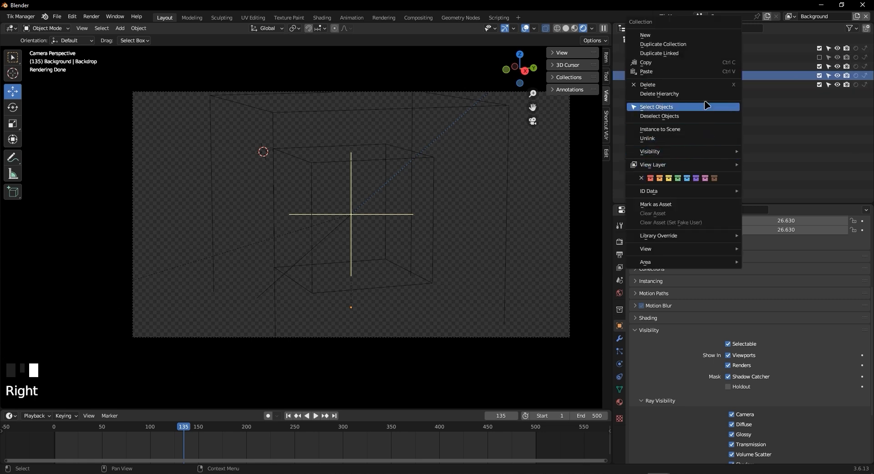
left_click(683, 44)
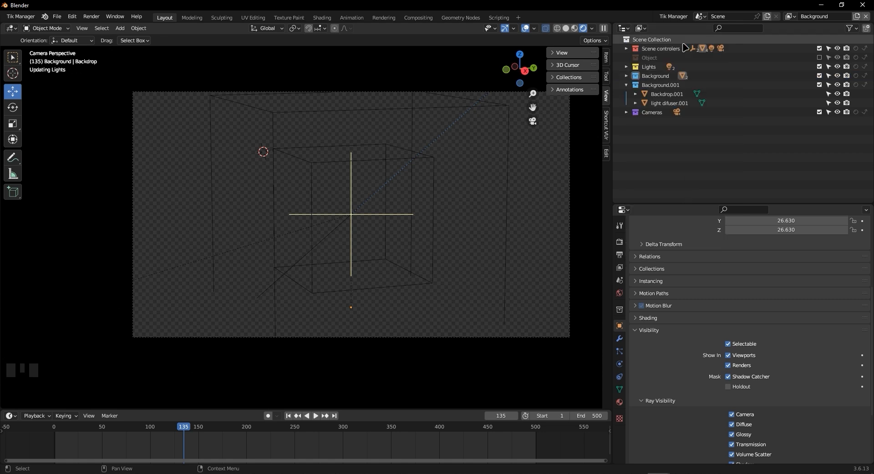
left_click(657, 78)
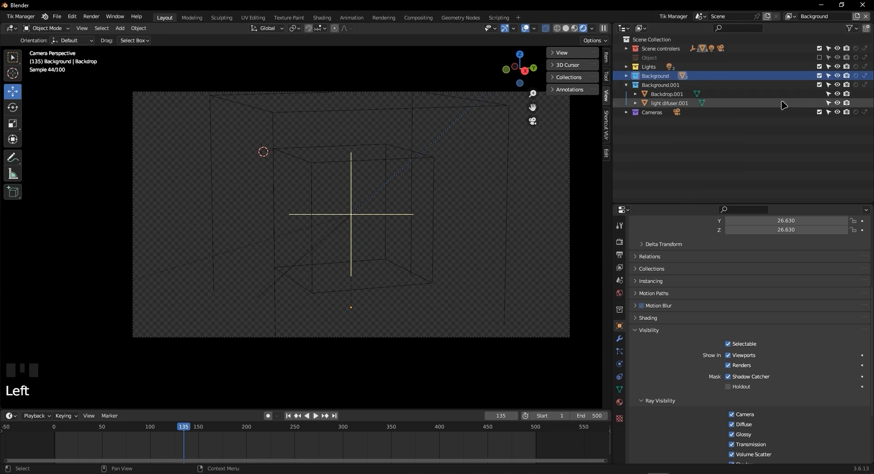
left_click(627, 86)
left_click(626, 85)
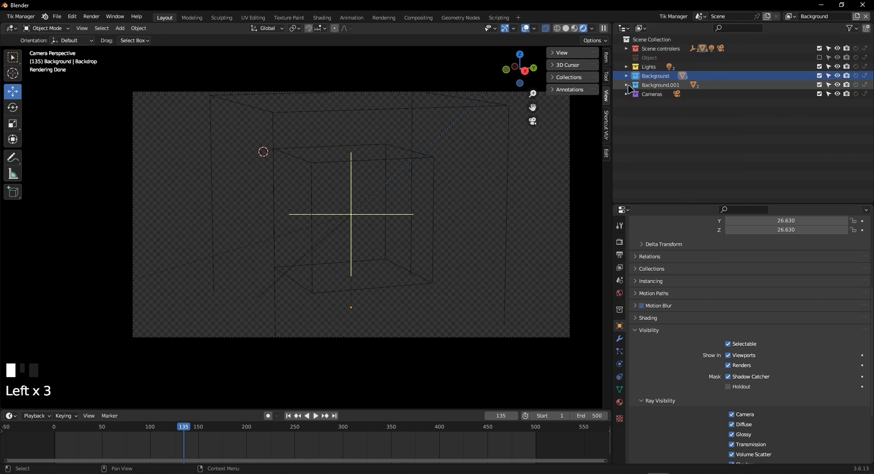
Step: Turn off Shadow Catcher for the duplicated Backdrop and exclude the original Background collection from the Background view layer
left_click(658, 86)
left_click(665, 96)
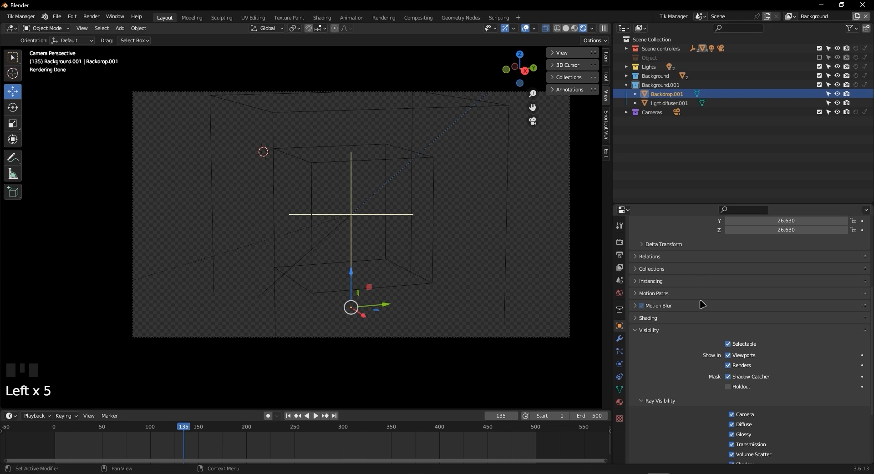
left_click(728, 376)
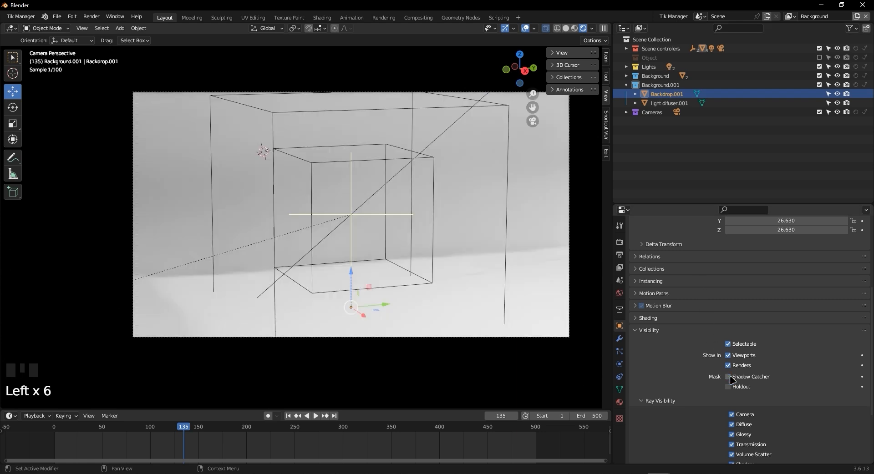
left_click(627, 85)
left_click(655, 77)
left_click(819, 75)
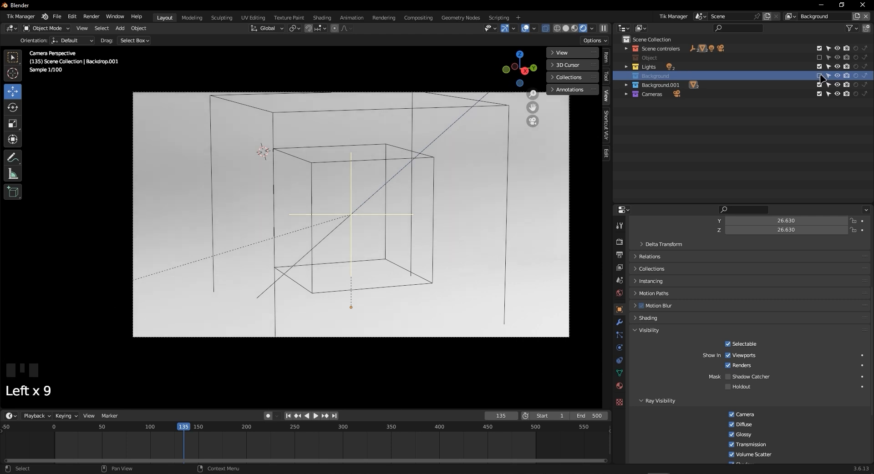
Step: Switch to the Shadow view layer and exclude the duplicated Background.001 collection from it
left_click(789, 17)
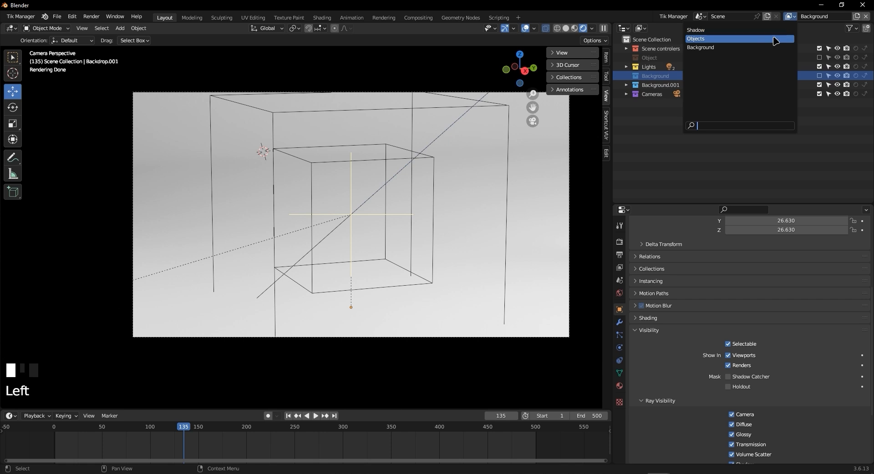
left_click(775, 39)
left_click(789, 16)
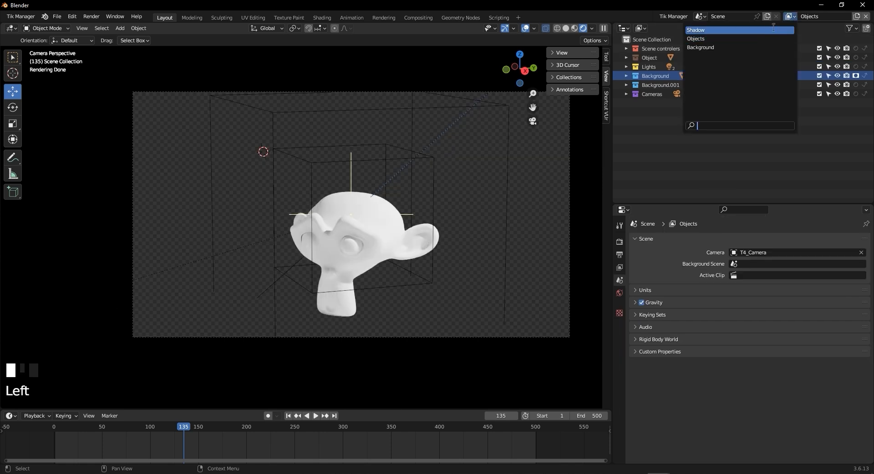
left_click(767, 30)
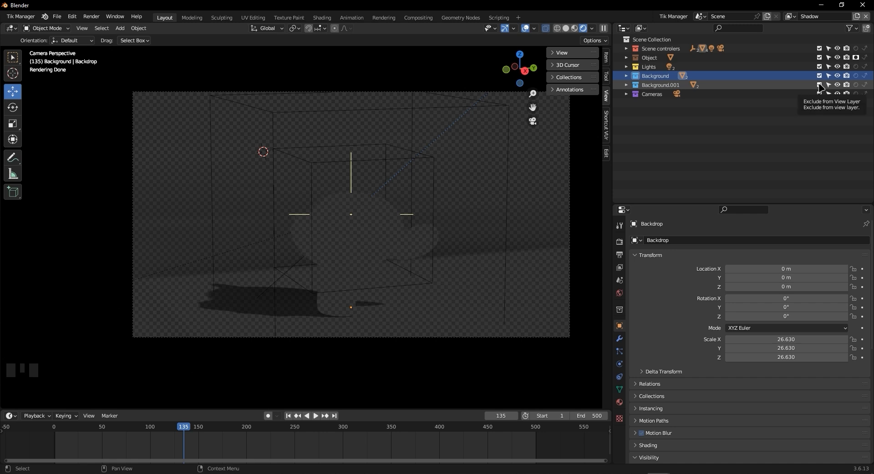
left_click(819, 85)
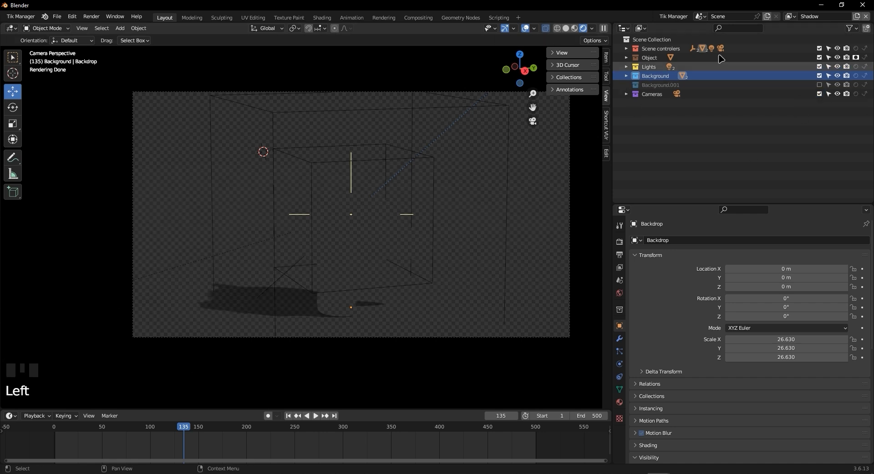
Step: Go through the Objects, Background and Shadow view layers to compare their renders
left_click(790, 16)
left_click(755, 41)
left_click(790, 16)
left_click(756, 49)
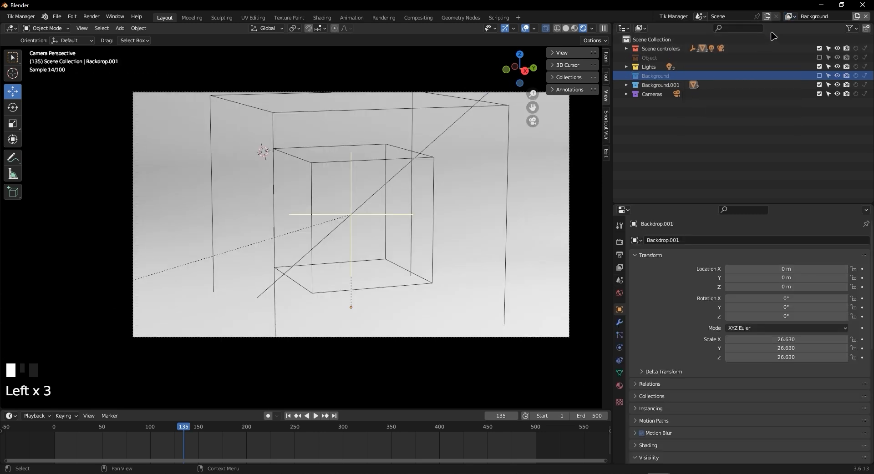
left_click(790, 16)
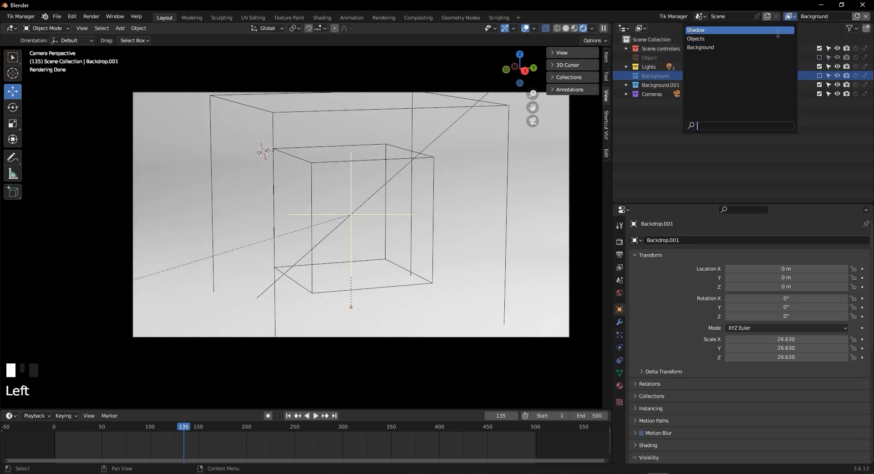
left_click(777, 32)
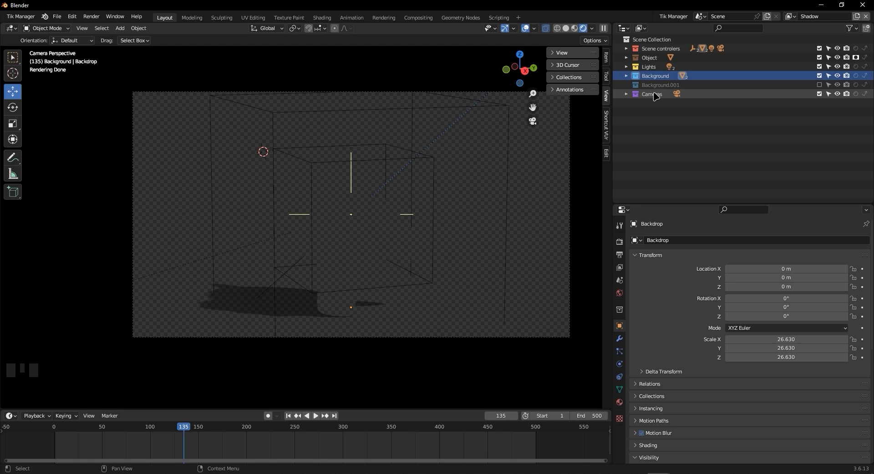
Step: Add a new view layer with default settings and name it "view layer 001"
left_click(790, 16)
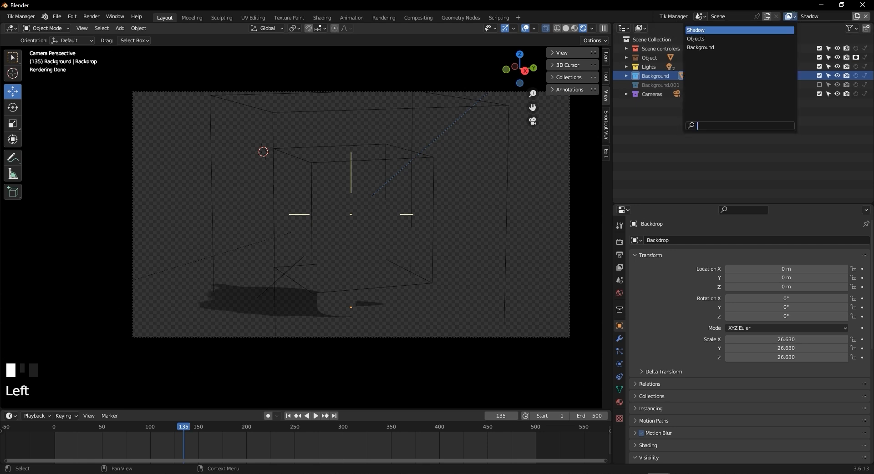
left_click(857, 16)
left_click(857, 16)
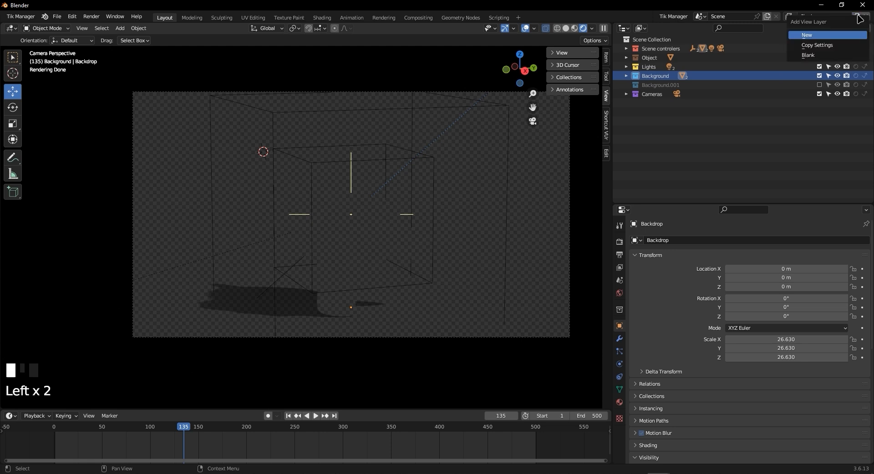
left_click(830, 35)
left_click(830, 17)
type("S")
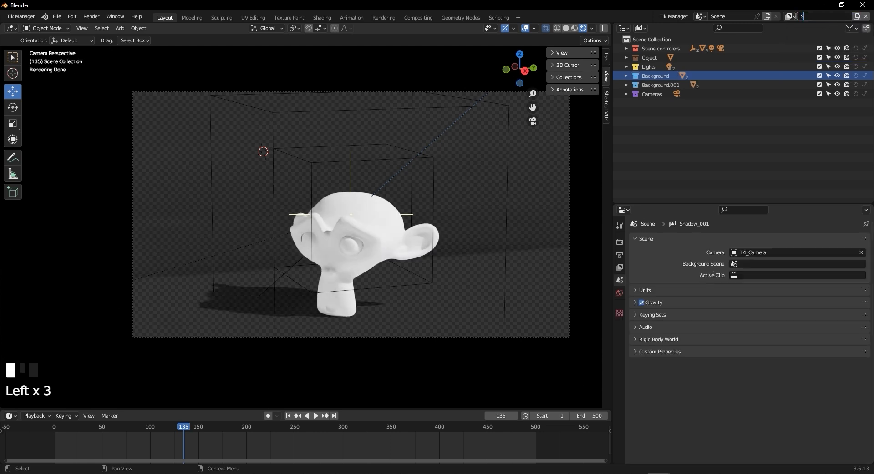
type("he")
key("BackSpace")
key("BackSpace")
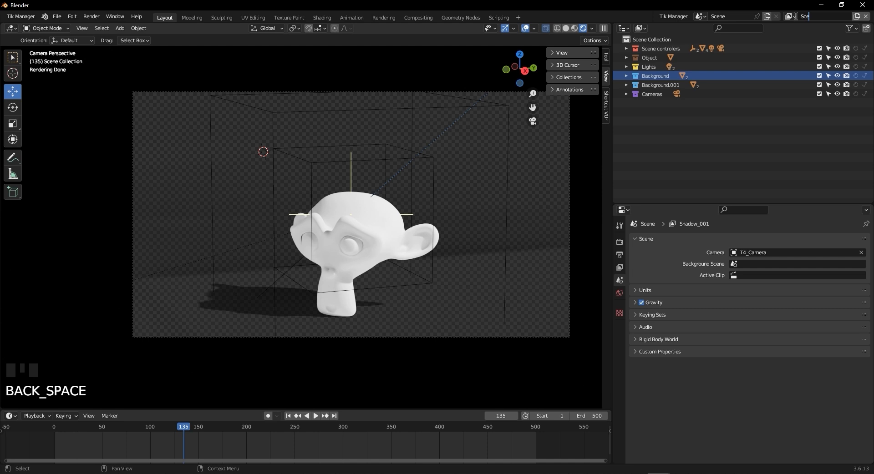
key("BackSpace")
key("BackSpace")
type("view layer 00")
key("Return")
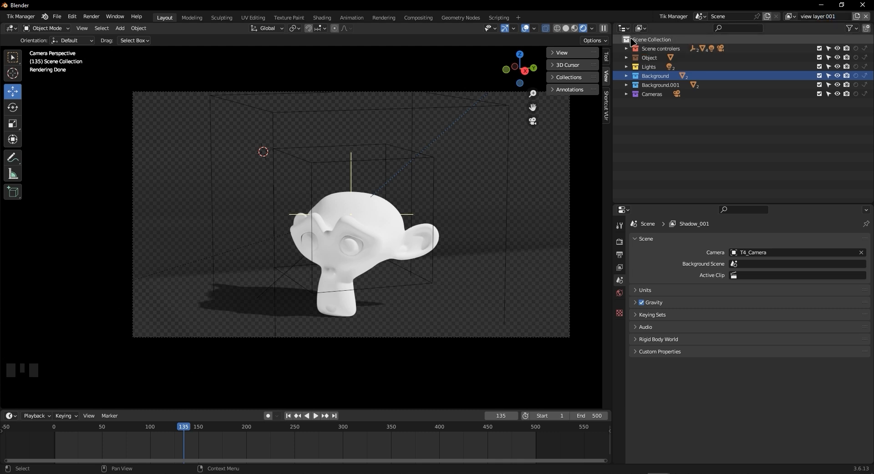
Step: Turn off Shadow Catcher for the original Backdrop and exclude the Background.001 collection from view layer 001
left_click(788, 16)
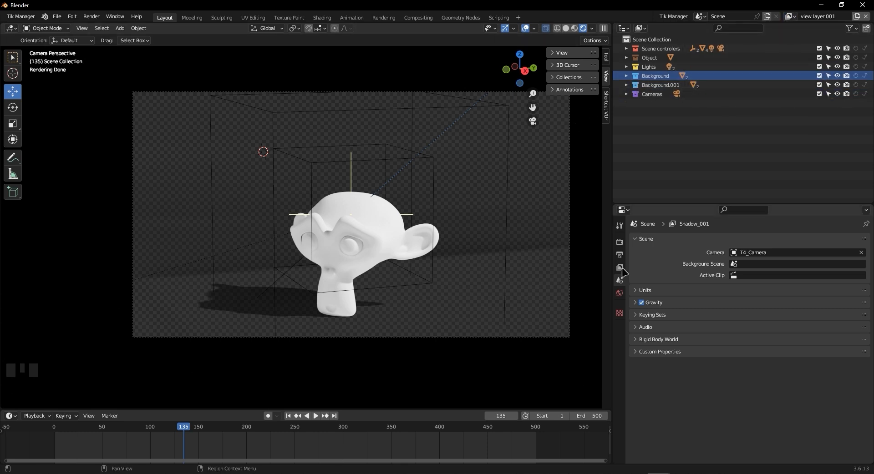
left_click(626, 76)
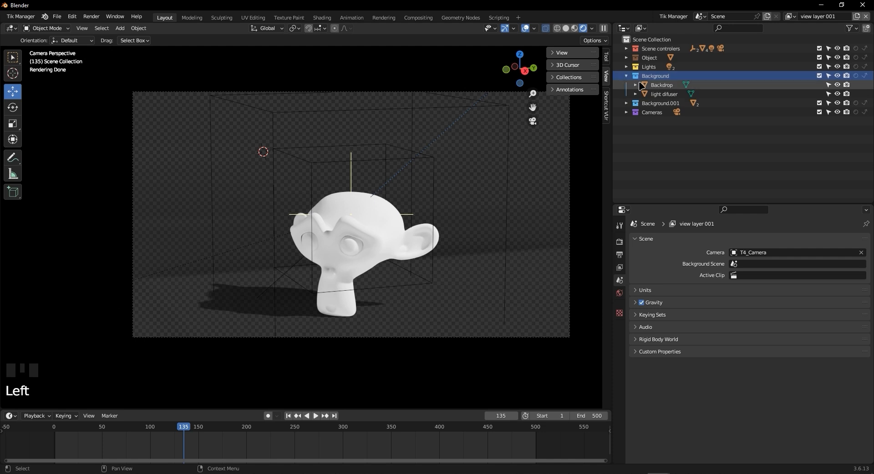
left_click(661, 84)
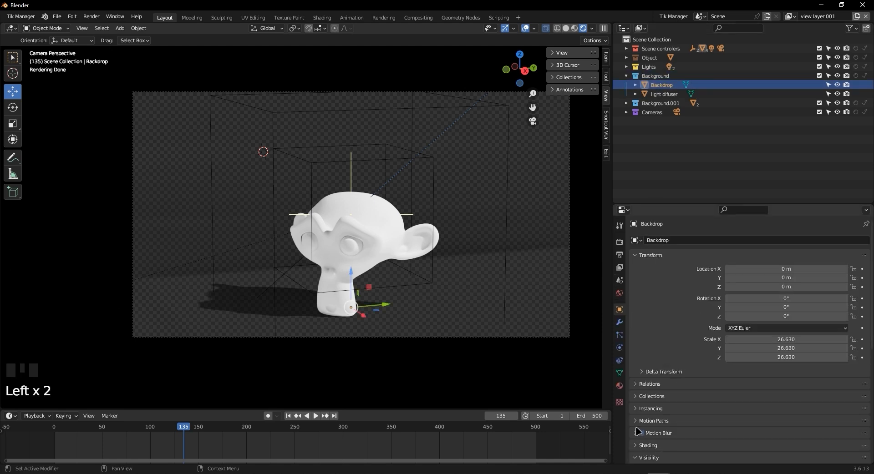
scroll(660, 404, "down", 8)
left_click(727, 359)
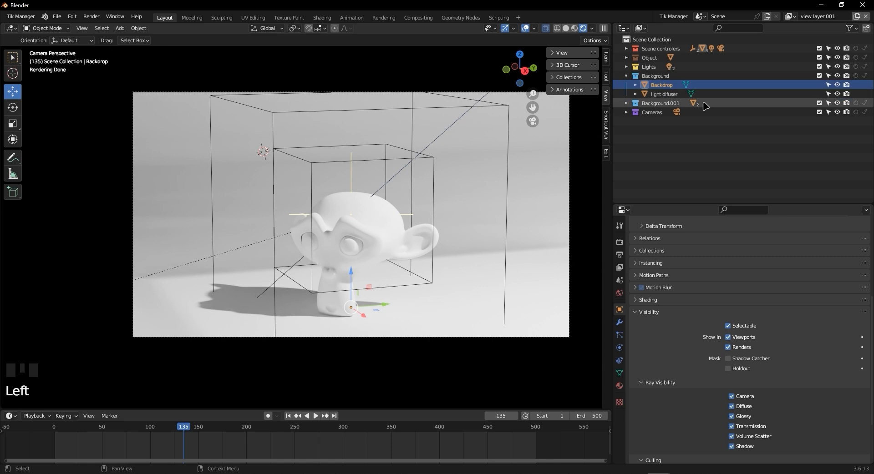
left_click(819, 103)
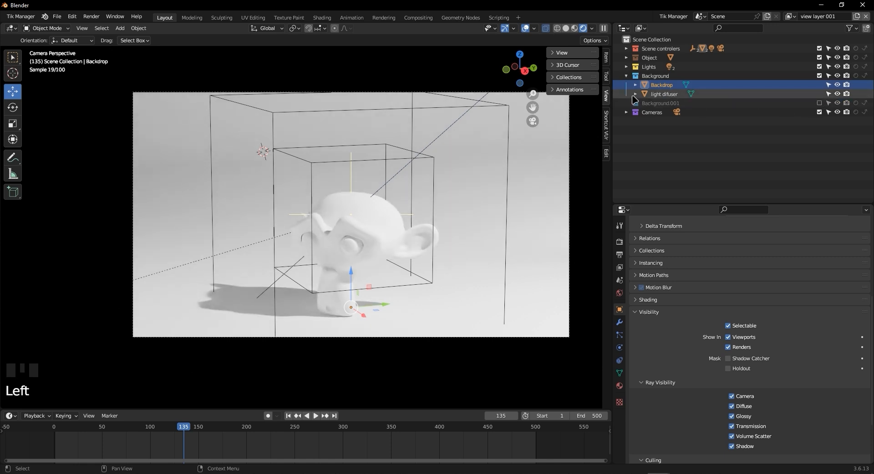
left_click(626, 76)
Step: Hide the overlays and gizmos in the viewport to show the clean camera render of the monkey head
left_click(519, 205)
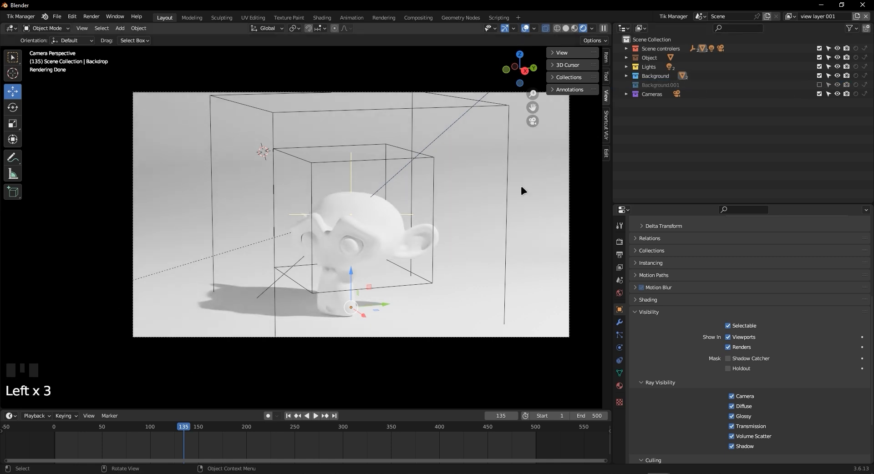
left_click(526, 28)
scroll(387, 288, "up", 2)
scroll(445, 260, "down", 1)
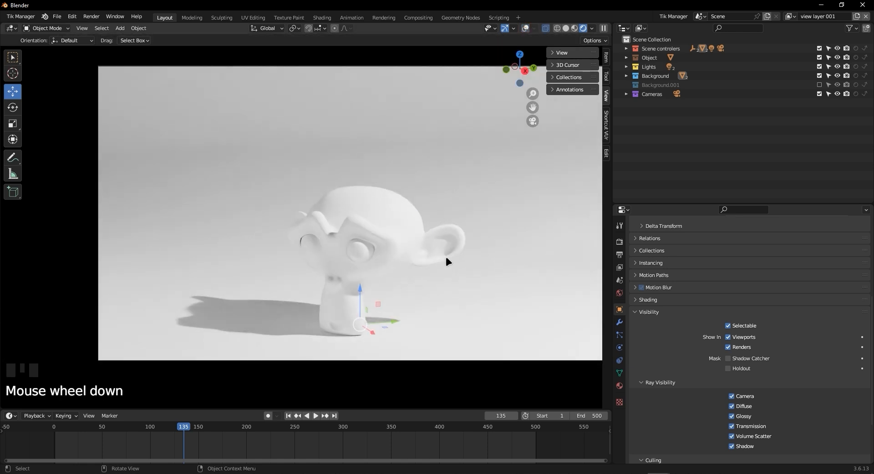
left_click(504, 28)
scroll(435, 204, "down", 2)
middle_click_drag(435, 205, 288, 144, "shift")
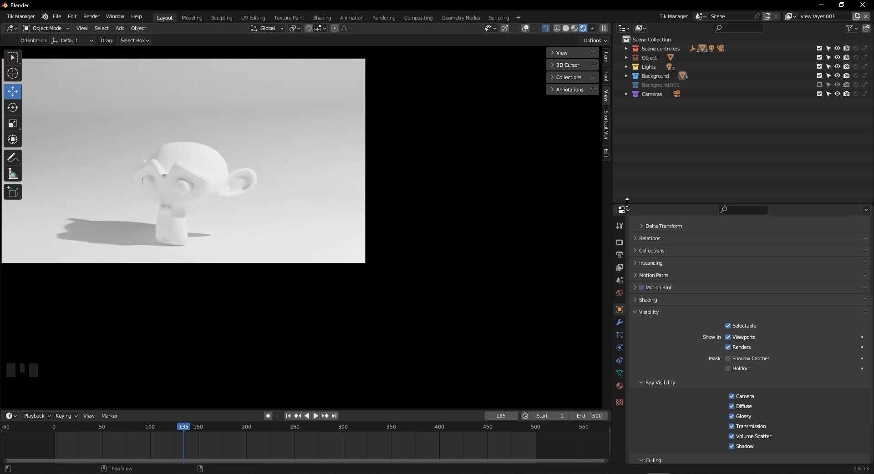
Step: Split the Outliner area horizontally to make a small second area beneath the collection list
right_click(655, 203)
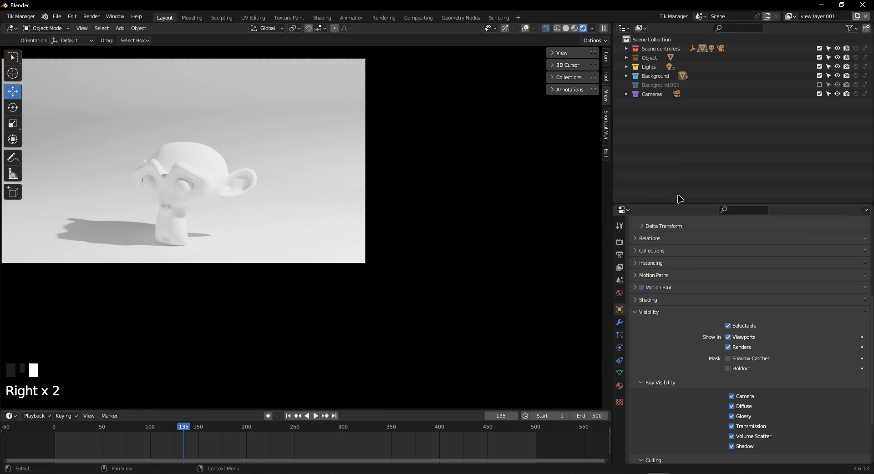
right_click(682, 204)
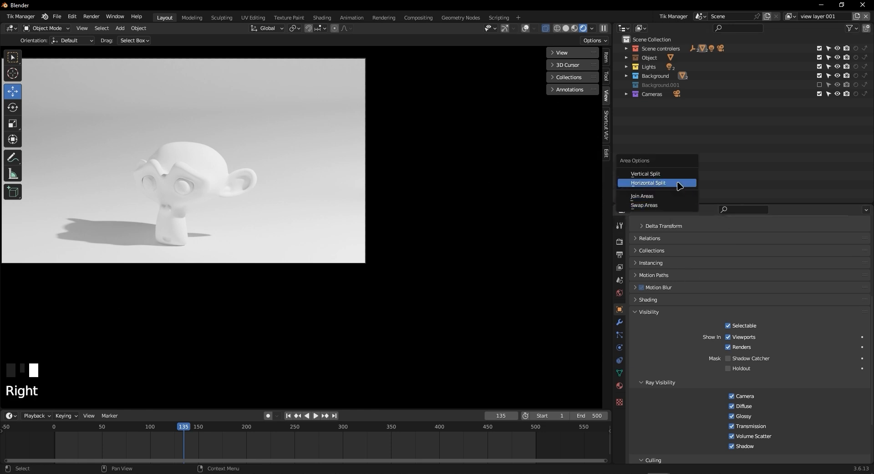
left_click(679, 185)
left_click(678, 159)
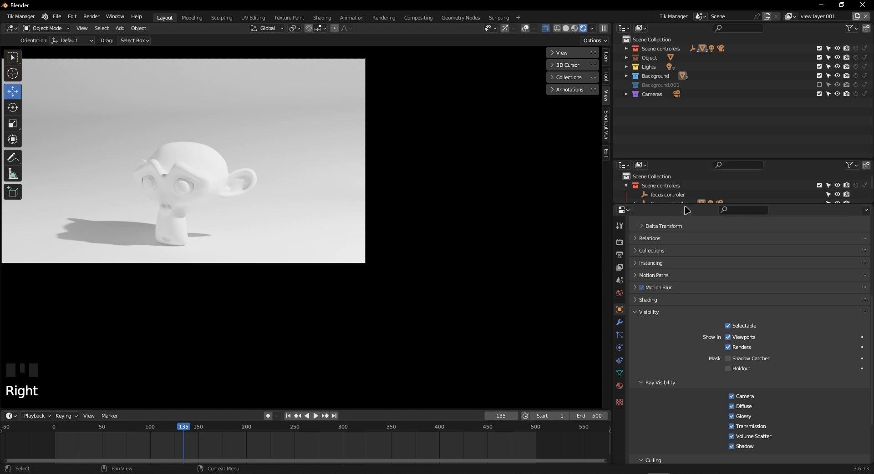
Step: Enlarge the second Outliner area and swap it with the large 3D viewport area
left_click_drag(684, 204, 683, 324)
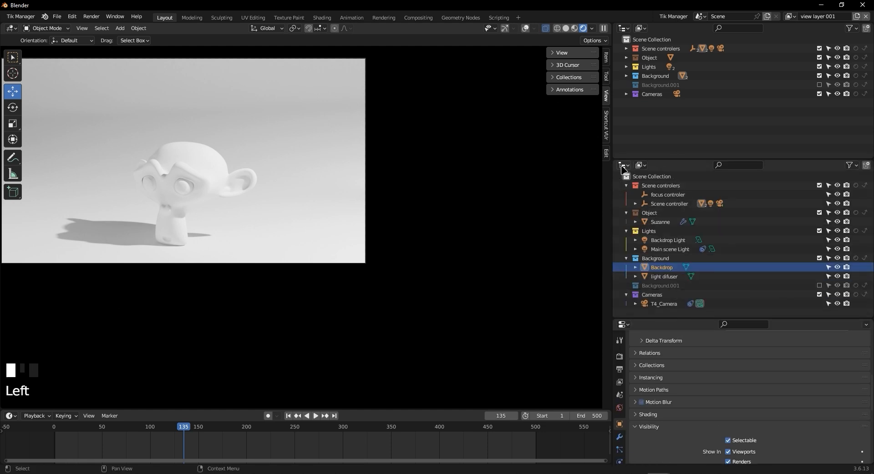
left_click(622, 165)
left_click(612, 196)
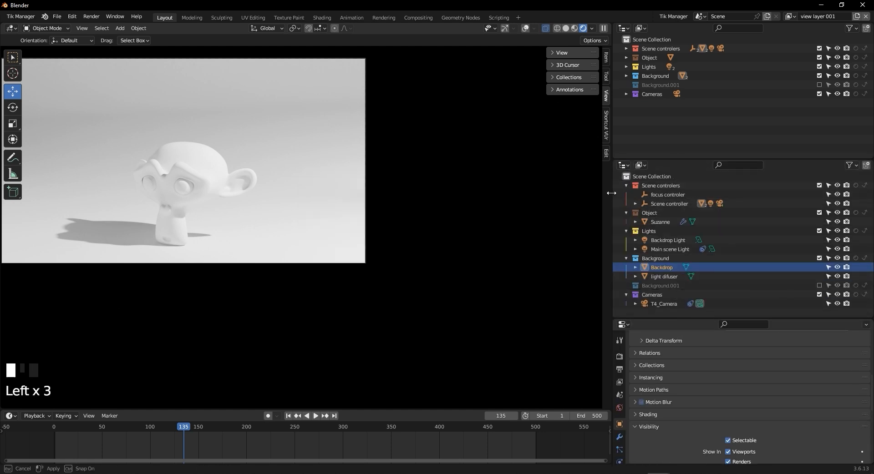
right_click(613, 195)
left_click(573, 215)
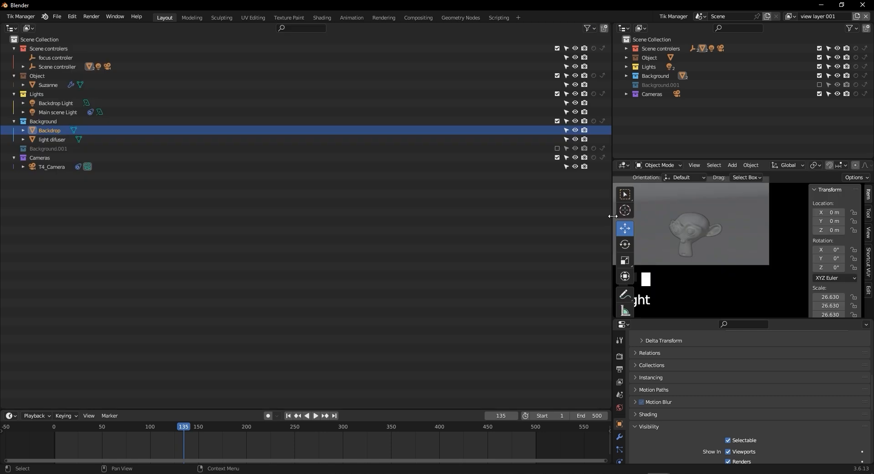
Step: Set the small 3D viewport to Rendered shading and hide its sidebar and toolbar
scroll(847, 168, "down", 5)
left_click(856, 165)
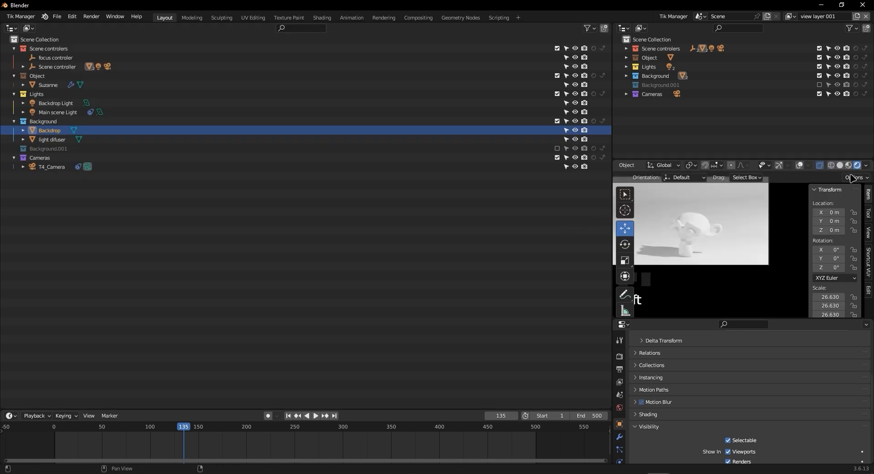
key("n")
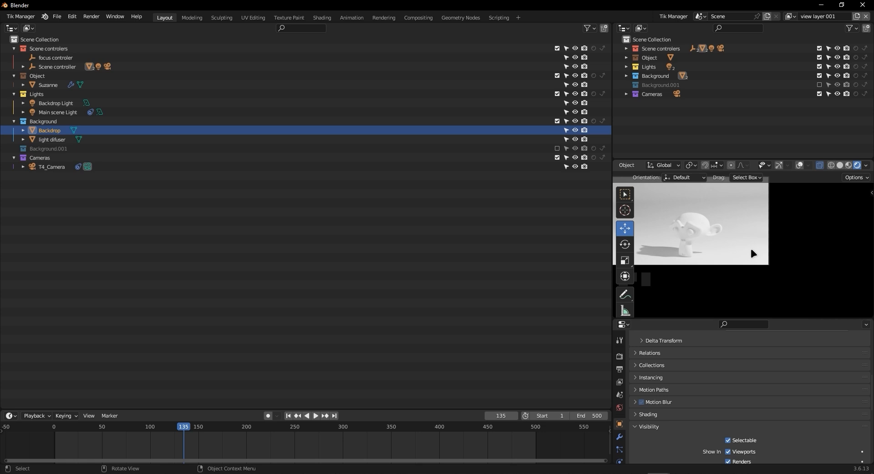
key("t")
Step: Fit the whole camera frame with the monkey head inside the small rendered viewport
scroll(758, 228, "down", 2)
scroll(759, 229, "up", 3)
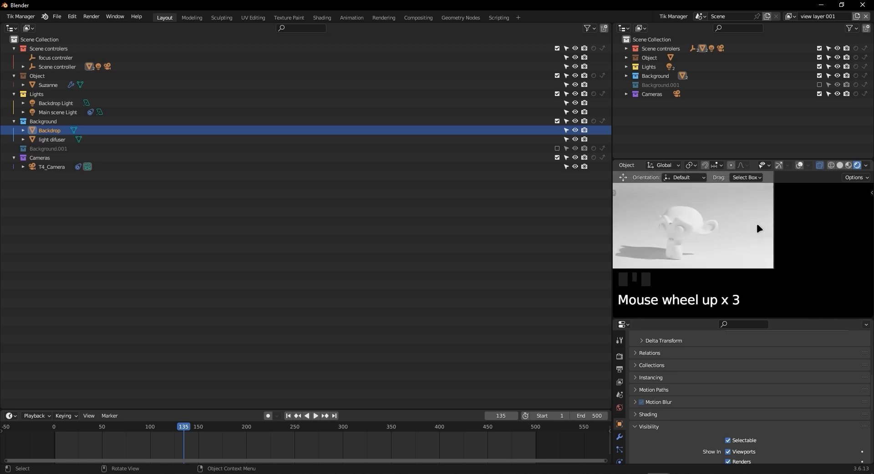
middle_click_drag(744, 233, 805, 256, "shift")
scroll(805, 255, "up", 1)
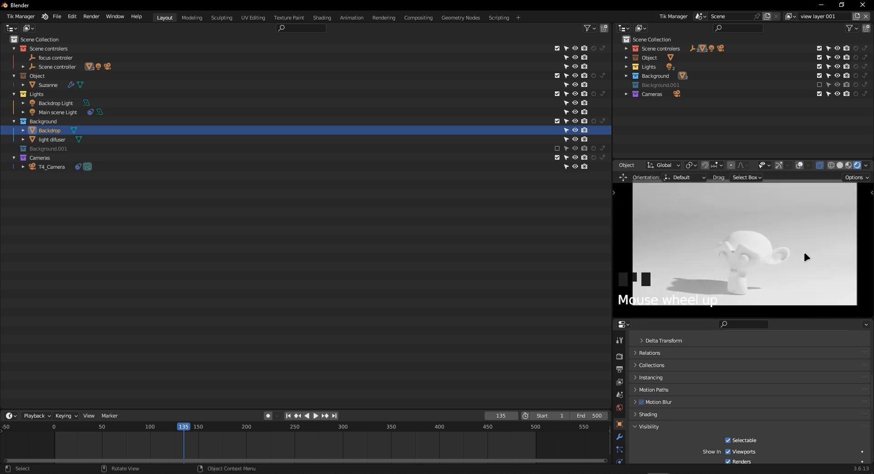
scroll(804, 256, "up", 1)
scroll(804, 256, "down", 1)
scroll(804, 257, "up", 1)
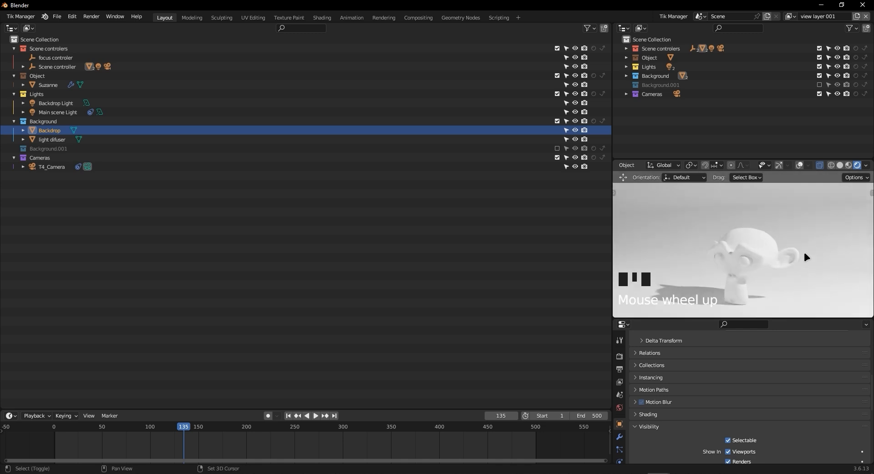
middle_click_drag(804, 254, 806, 262, "shift")
scroll(806, 254, "down", 1)
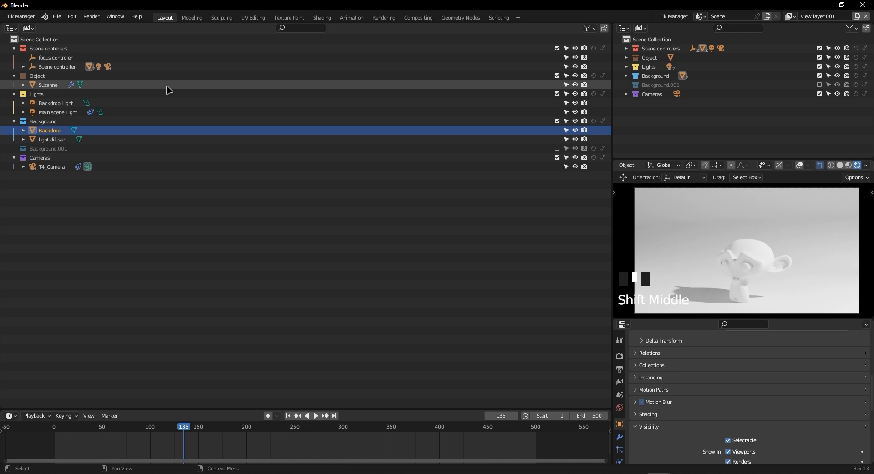
Step: Change the large Outliner area to a 3D Viewport and frame the monkey head in a free perspective view
left_click(10, 28)
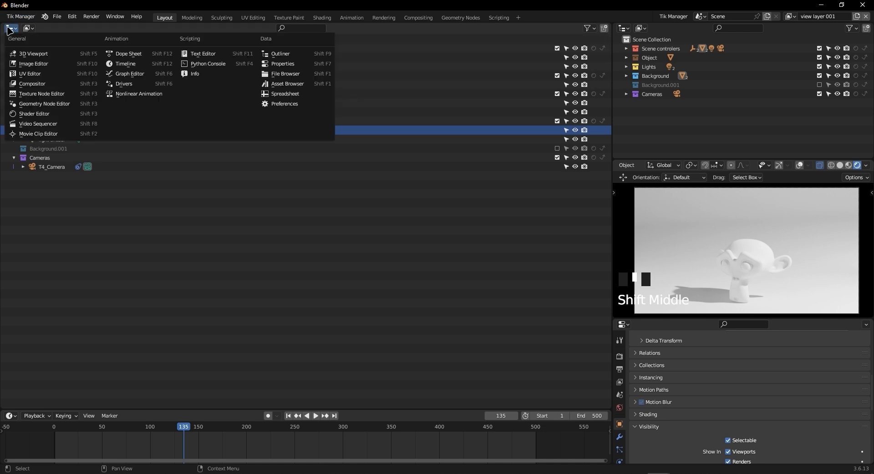
left_click(33, 54)
middle_click_drag(427, 144, 367, 86)
scroll(414, 203, "down", 8)
middle_click_drag(413, 203, 351, 186)
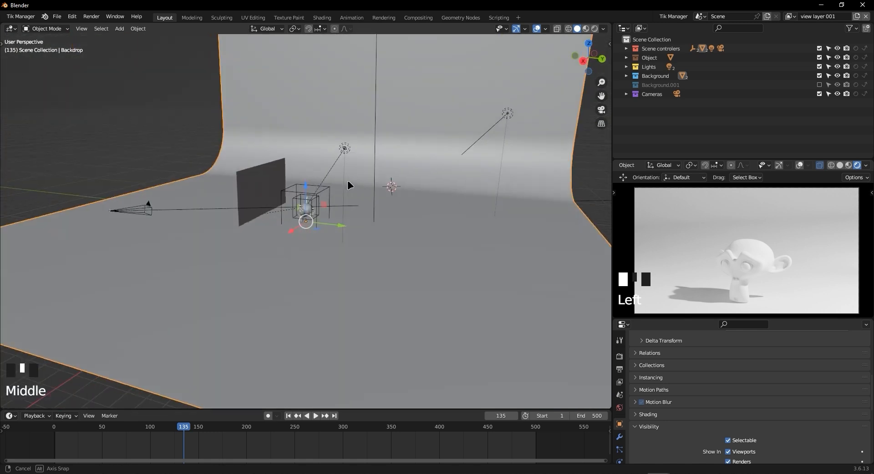
middle_click_drag(400, 236, 351, 259)
key("KP_0")
key("KP_0")
scroll(356, 217, "up", 6)
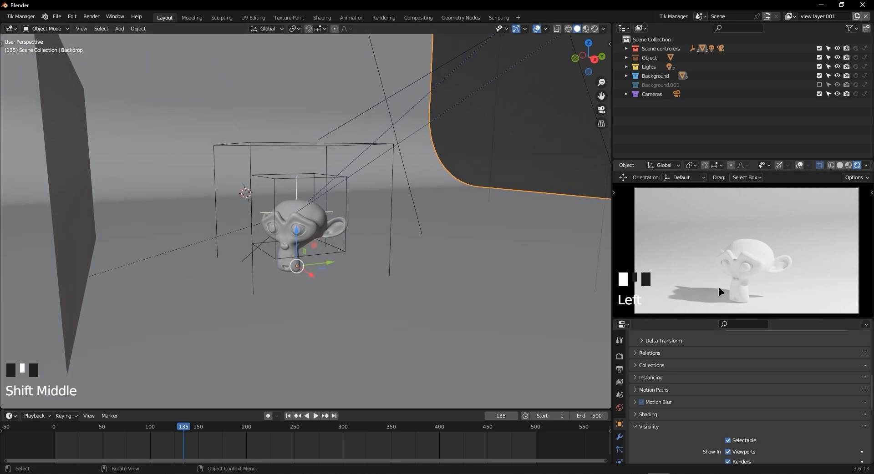
middle_click_drag(435, 259, 477, 270)
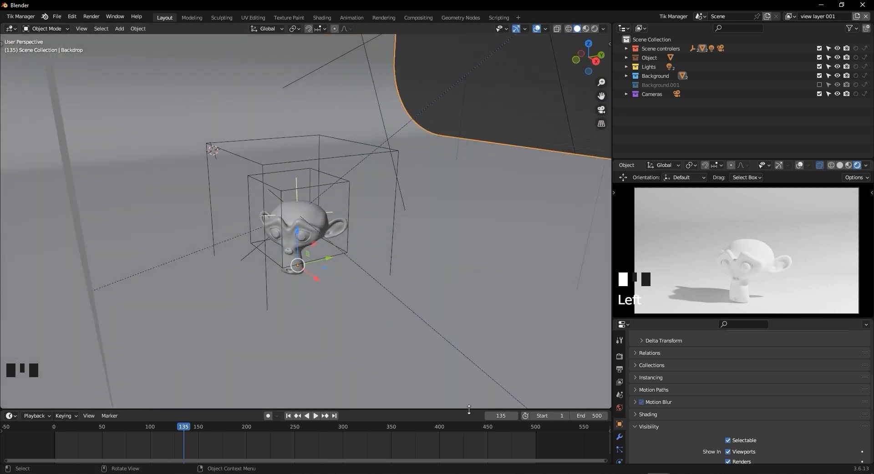
Step: Widen the main 3D viewport slightly and reduce the timeline to a thin strip beneath it
left_click_drag(465, 411, 464, 337)
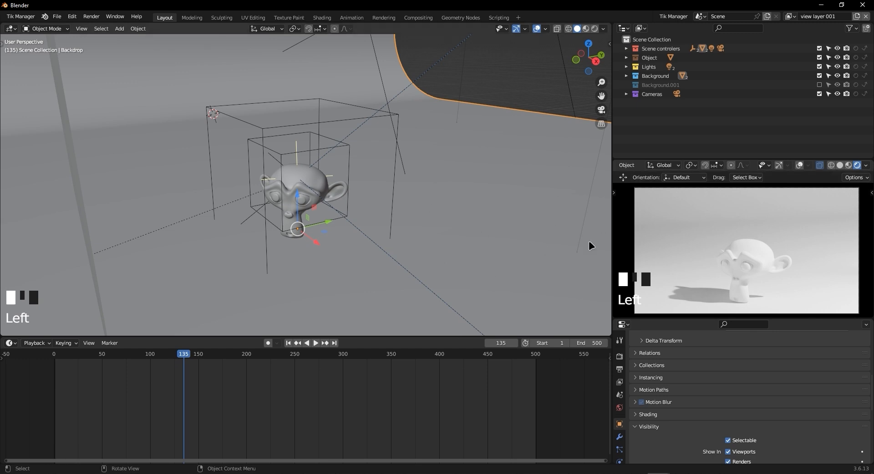
left_click_drag(611, 236, 622, 239)
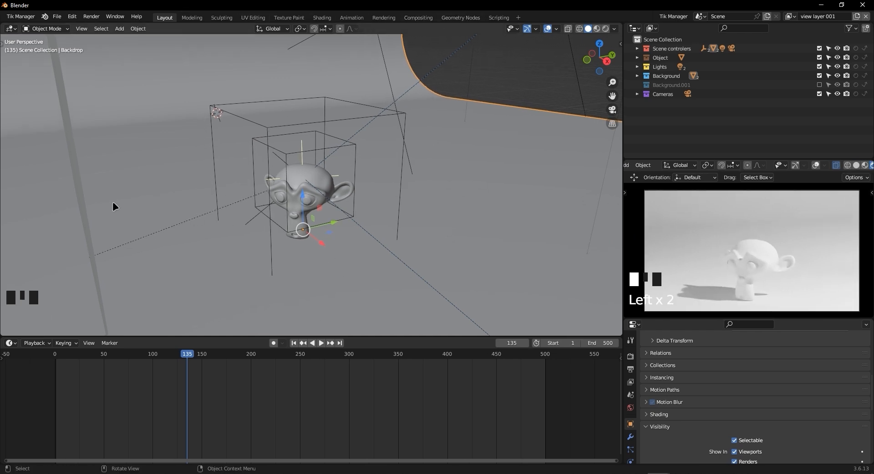
left_click_drag(115, 337, 126, 425)
scroll(721, 361, "down", 5)
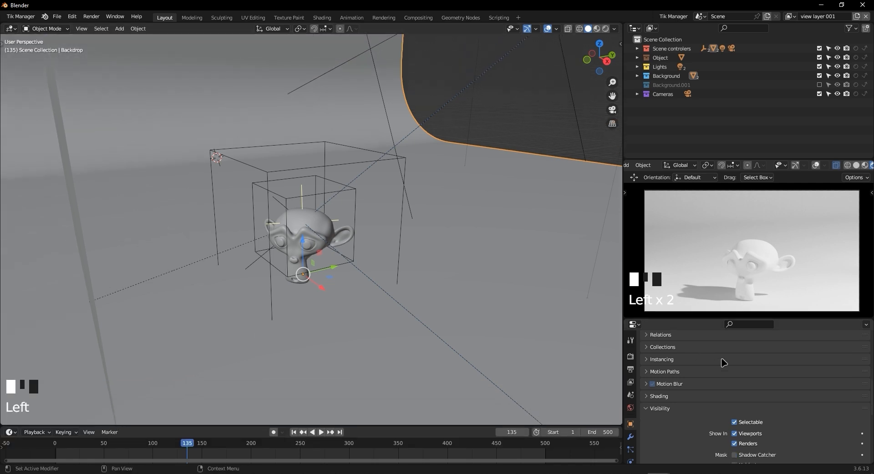